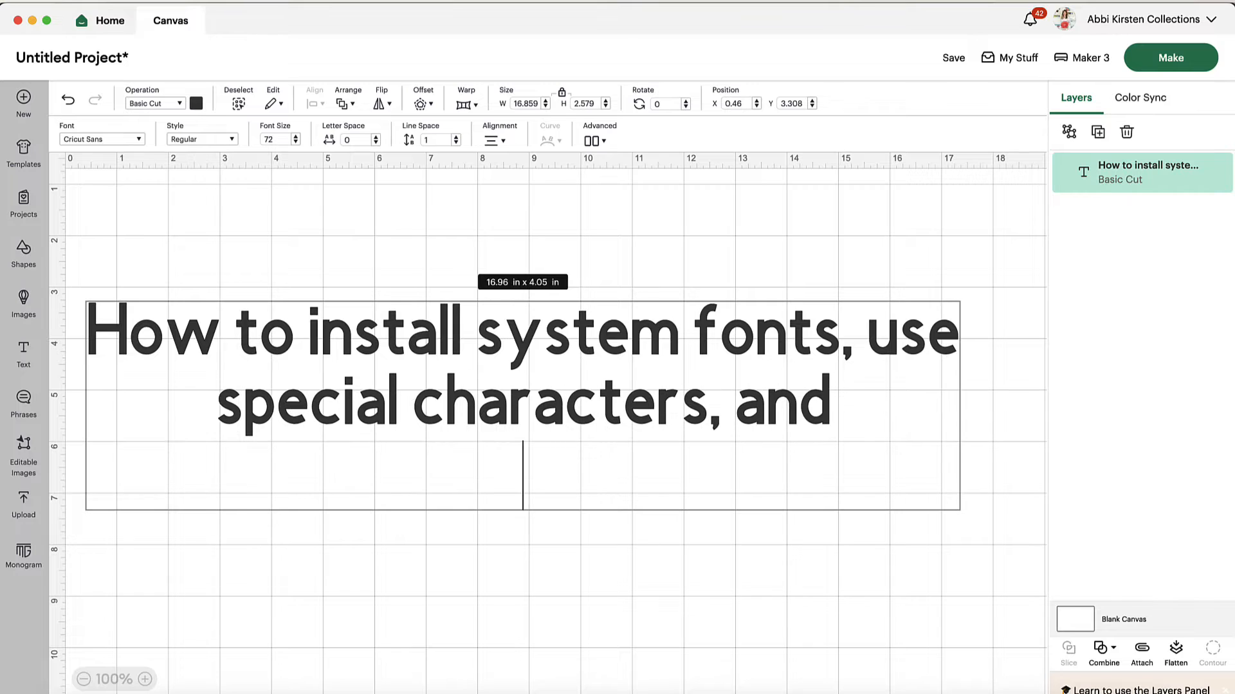
# Finish the canvas heading with "organize your fonts!" on its third line and move the text block slightly up and right
pyautogui.write('organize your fonts')
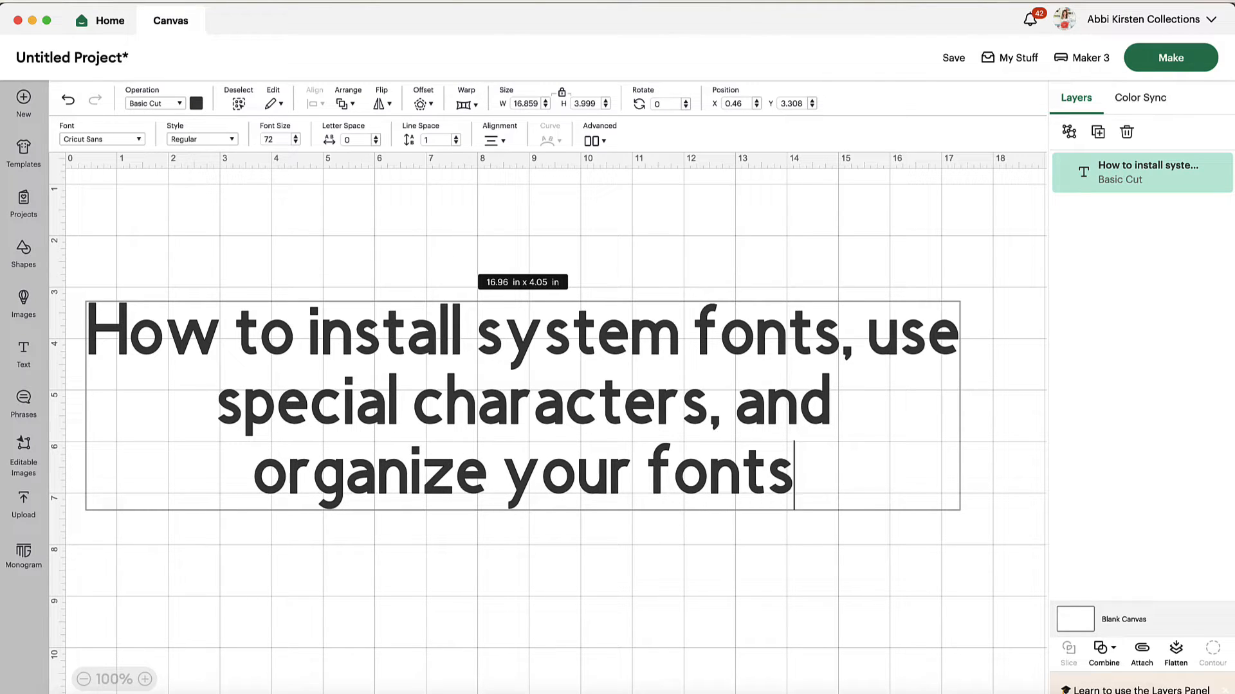
pyautogui.write('!')
pyautogui.click(967, 561)
pyautogui.moveTo(822, 342); pyautogui.dragTo(849, 316)
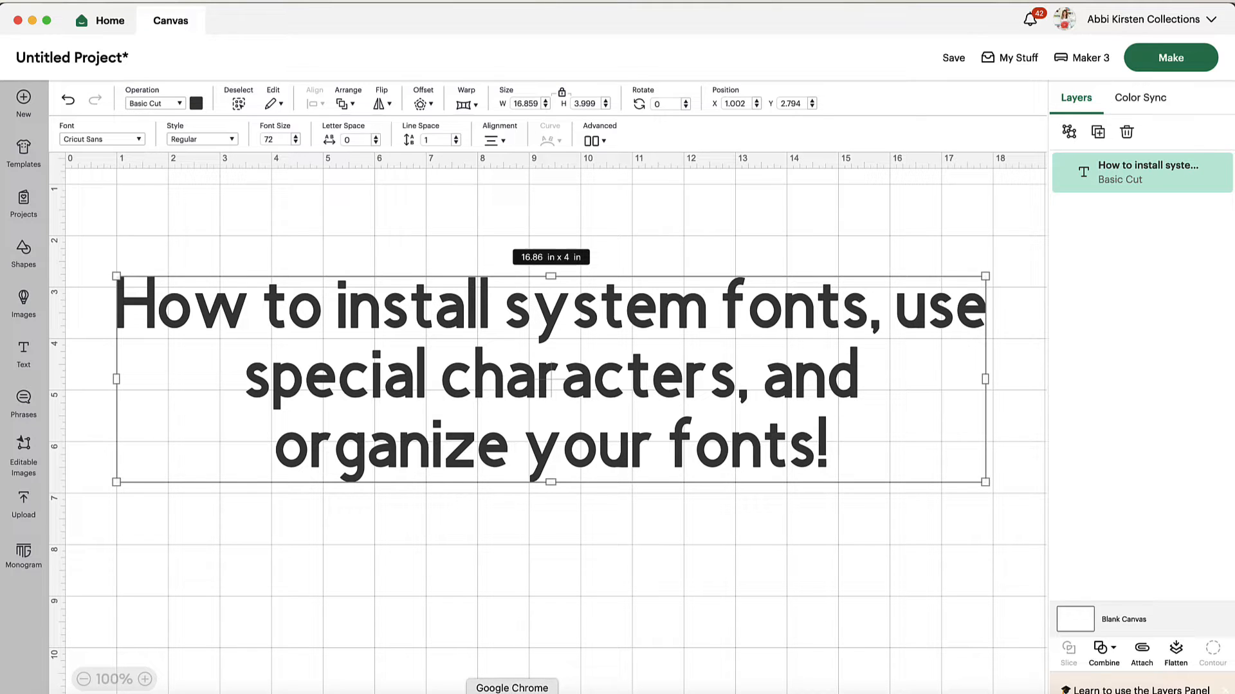
# Switch to Chrome, view the main preview of the Happy Santa Duo font, and download its zip file to the Desktop
pyautogui.click(511, 692)
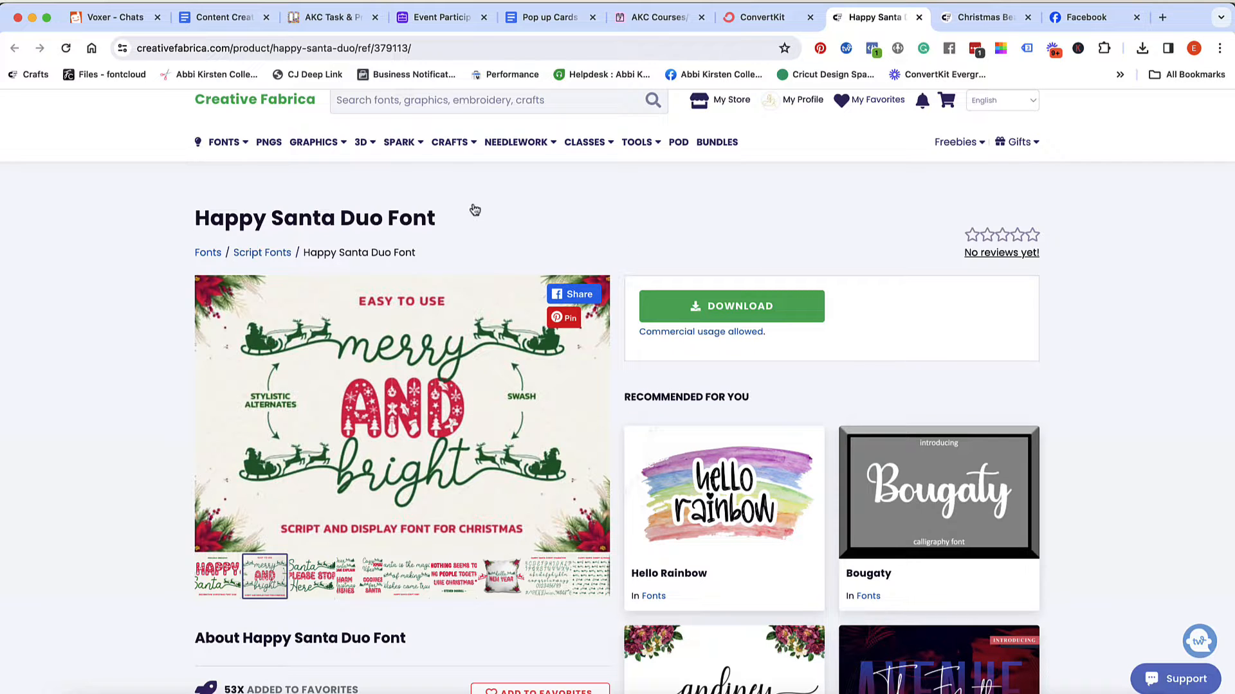
pyautogui.moveTo(214, 144)
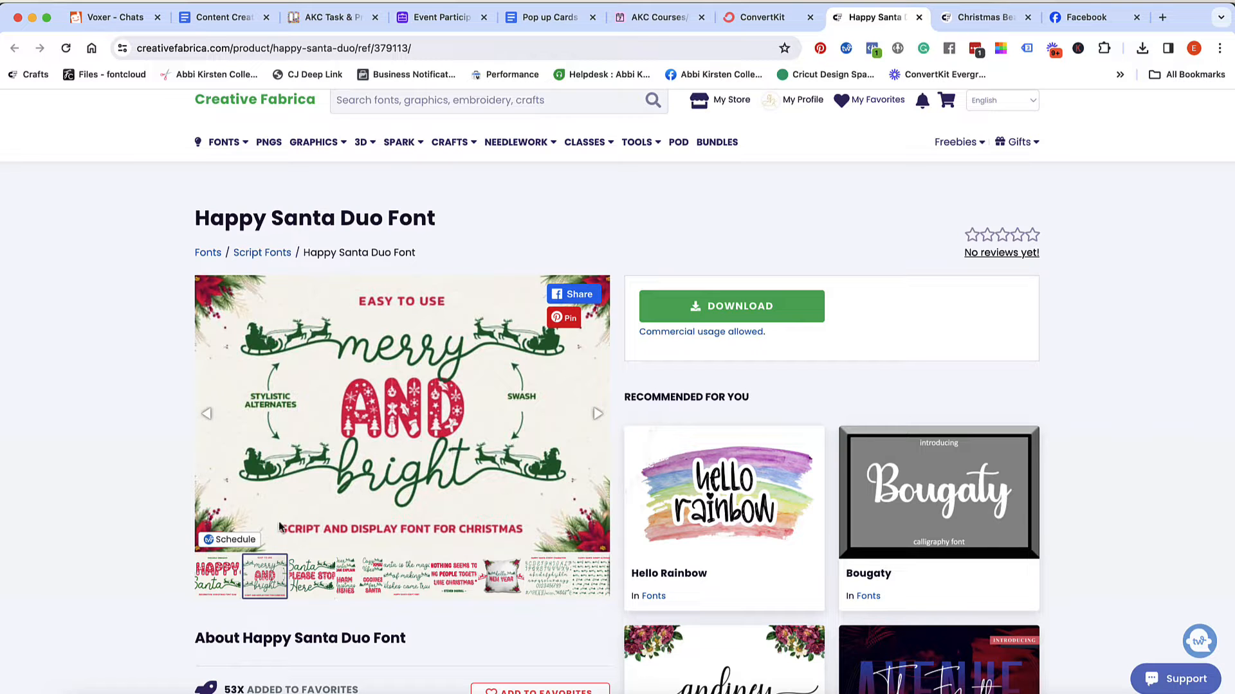
pyautogui.click(227, 578)
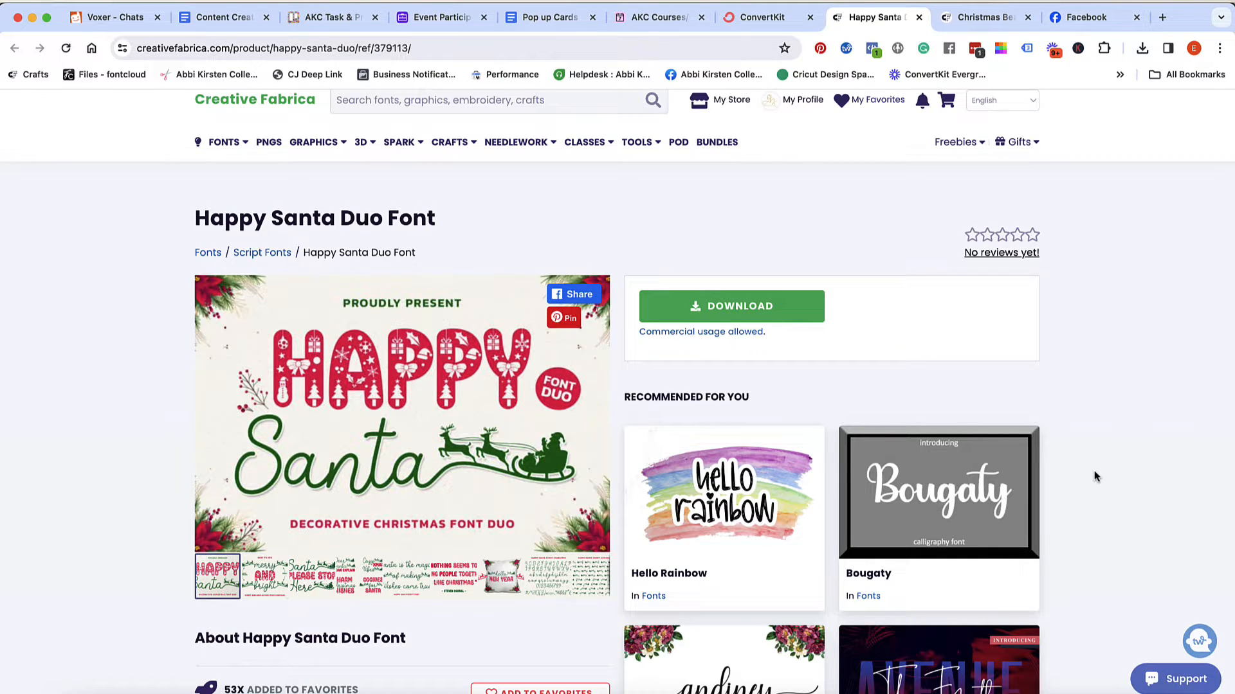
pyautogui.click(721, 305)
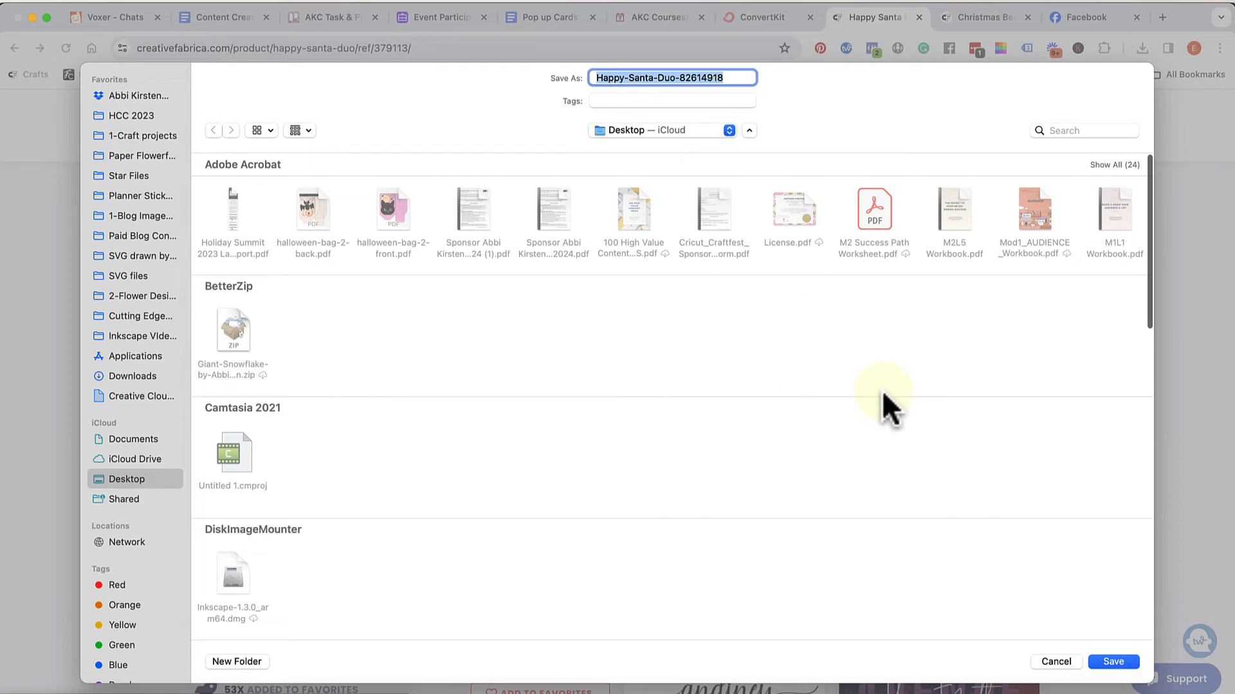
pyautogui.click(1113, 662)
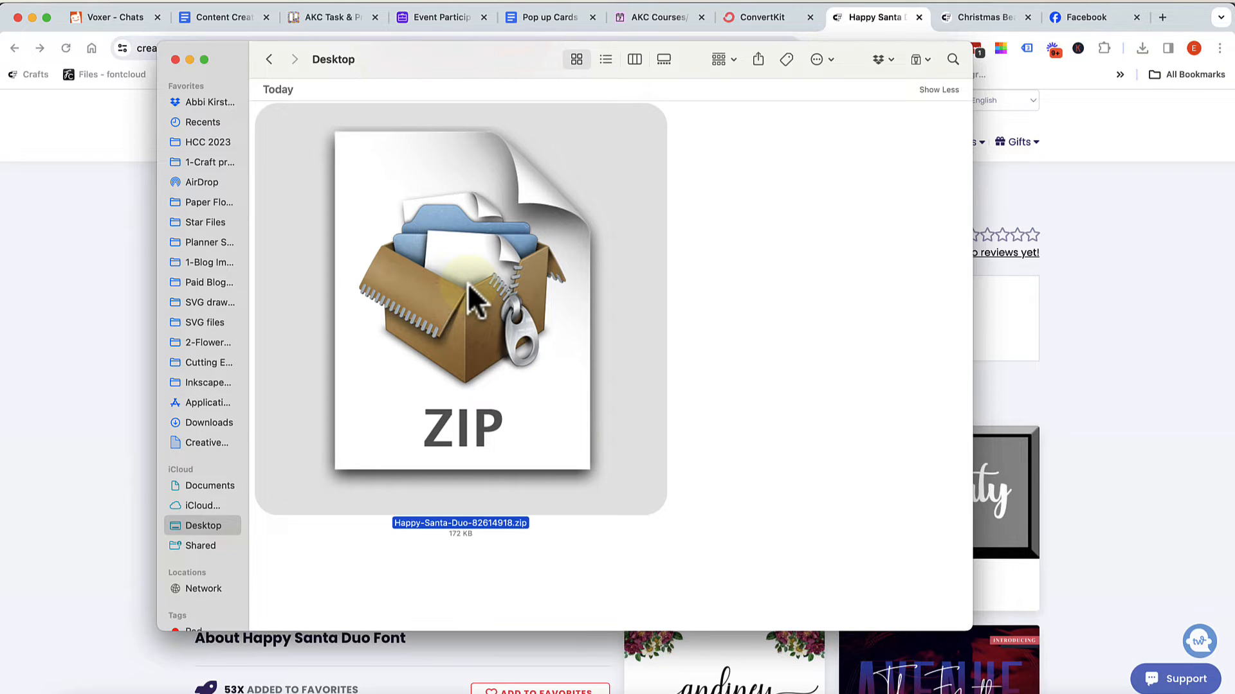
# Extract the downloaded Happy-Santa-Duo zip and look through its OTF and TTF font files
pyautogui.rightClick(554, 333)
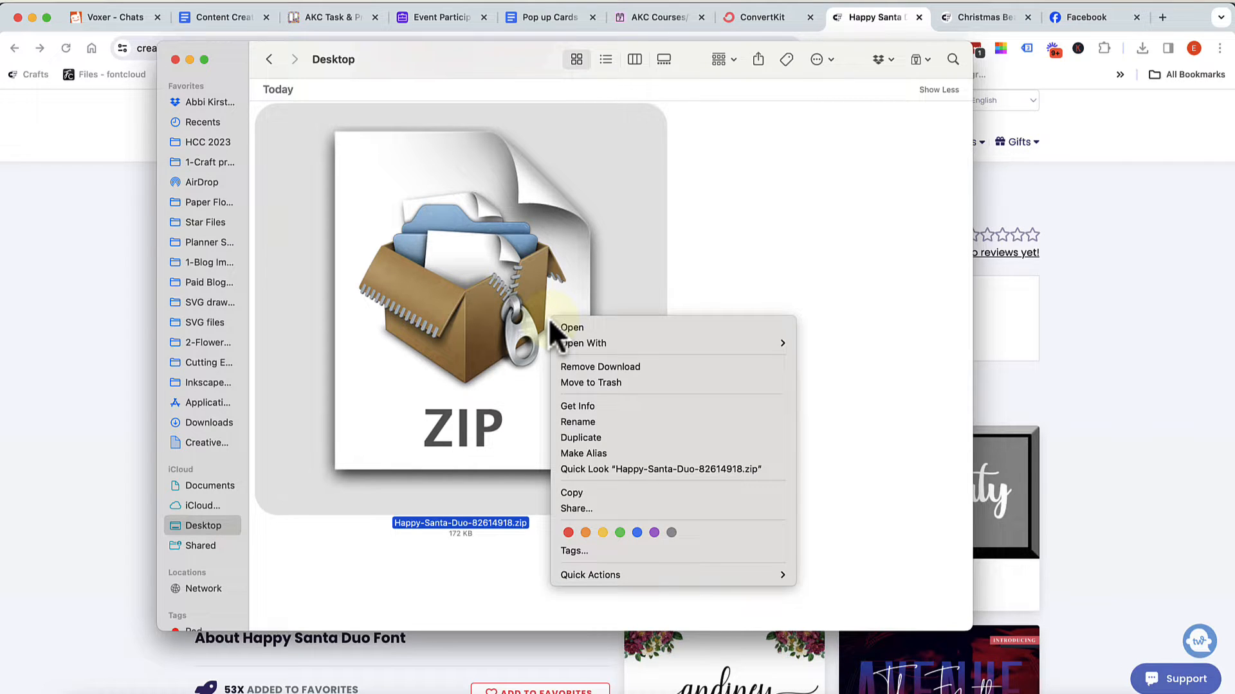
pyautogui.click(704, 253)
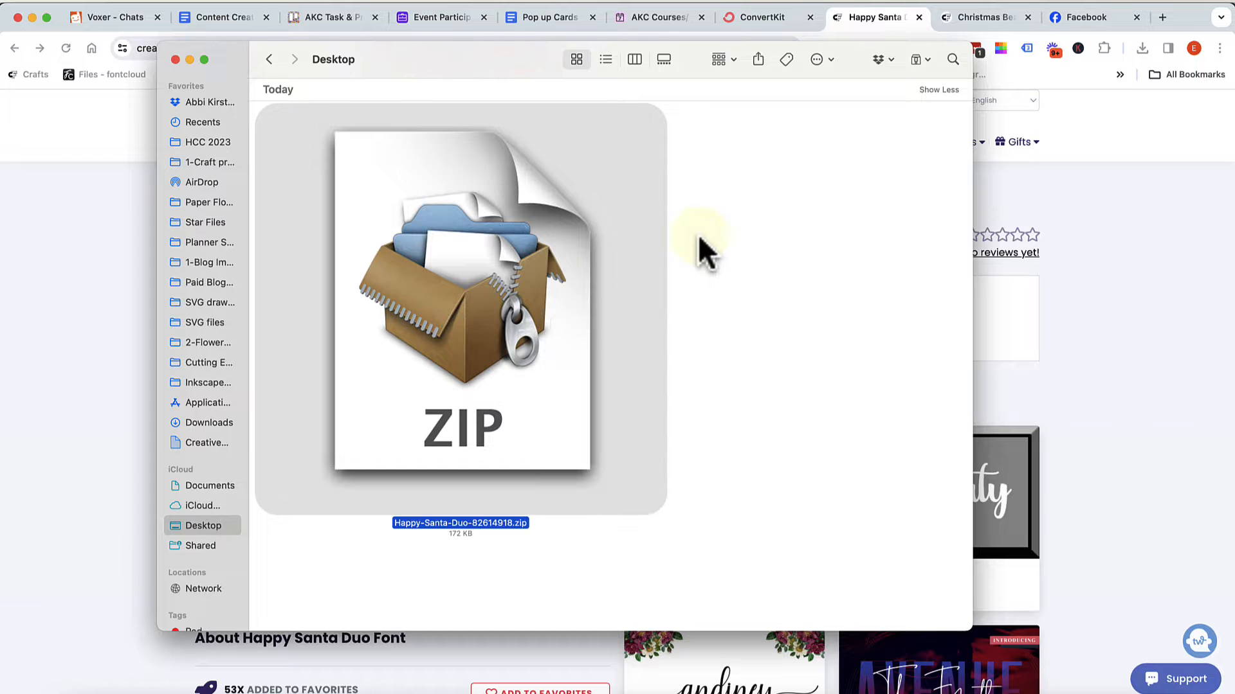
pyautogui.doubleClick(559, 296)
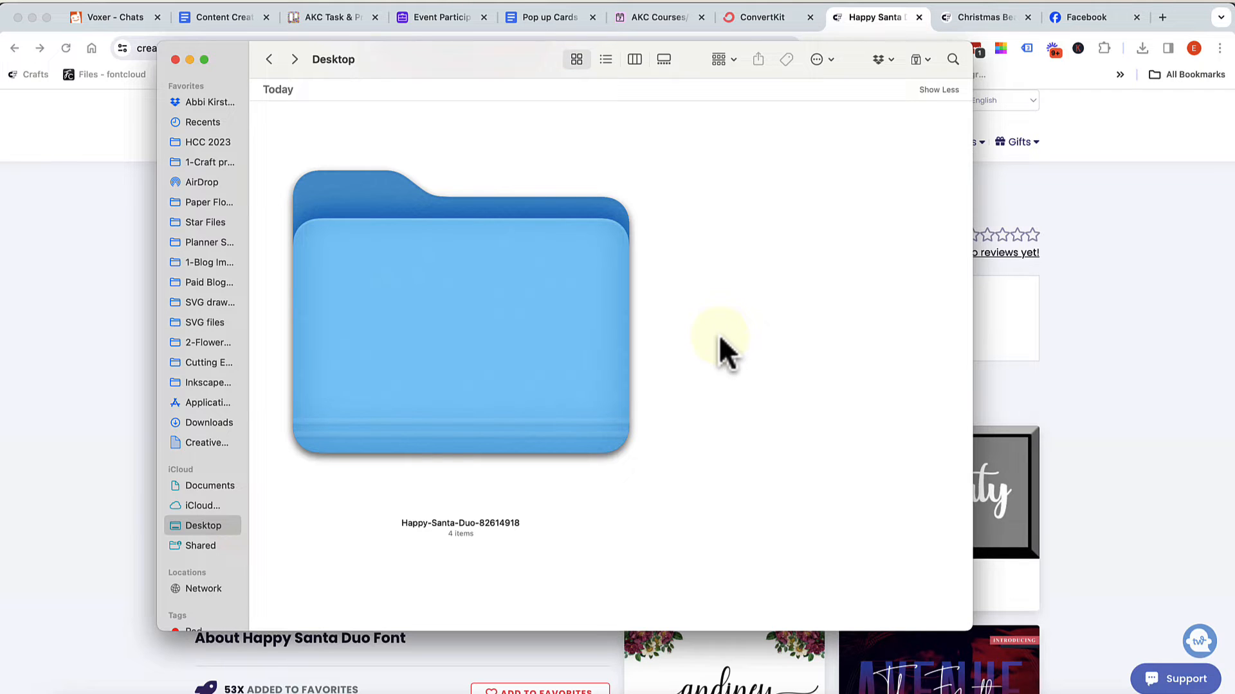
pyautogui.doubleClick(511, 277)
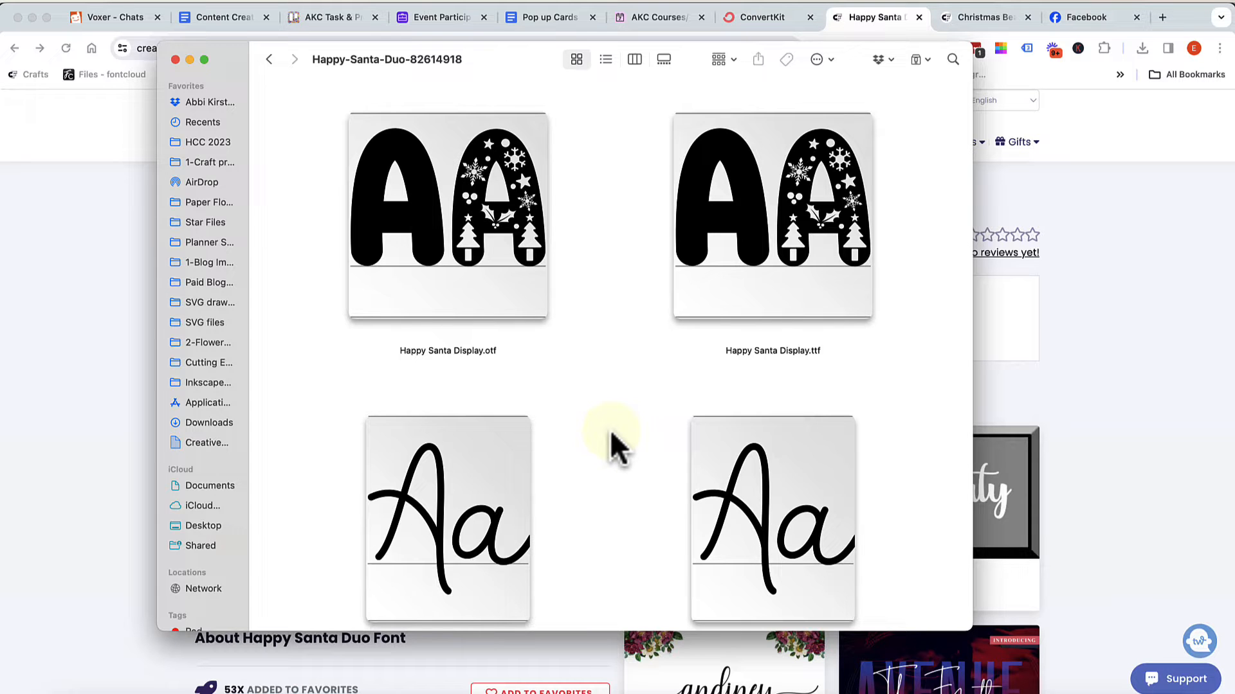
pyautogui.scroll(-2, 610, 430)
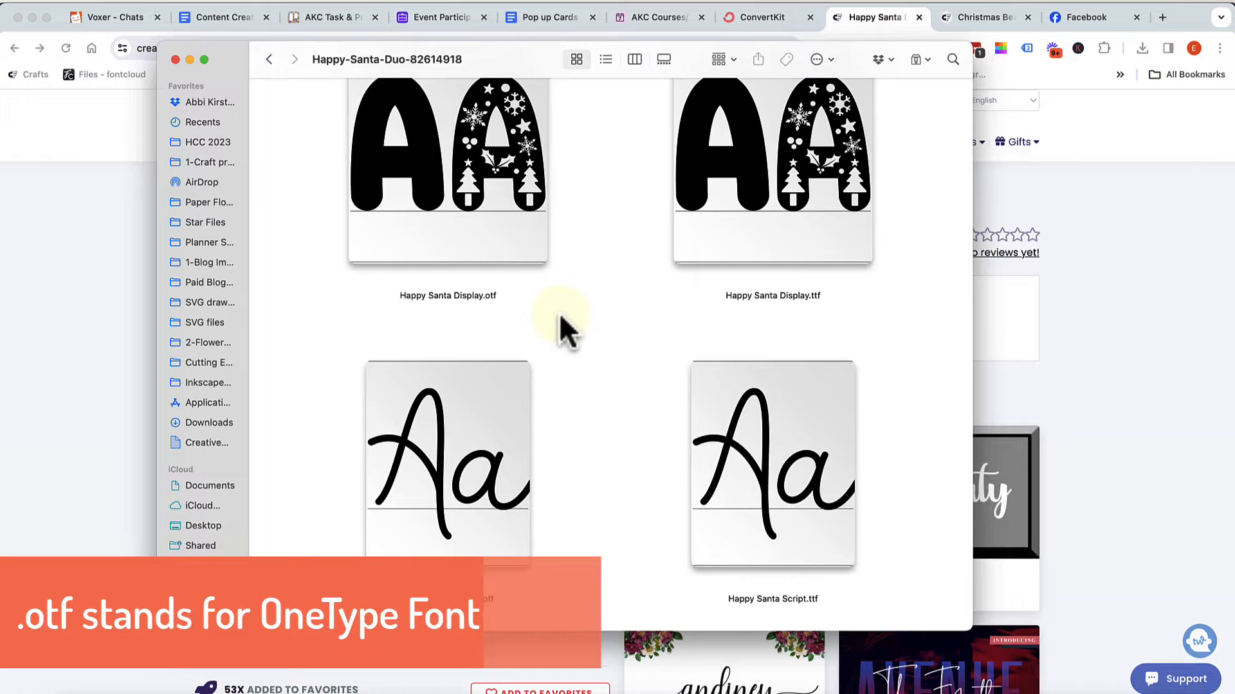
pyautogui.scroll(2, 560, 316)
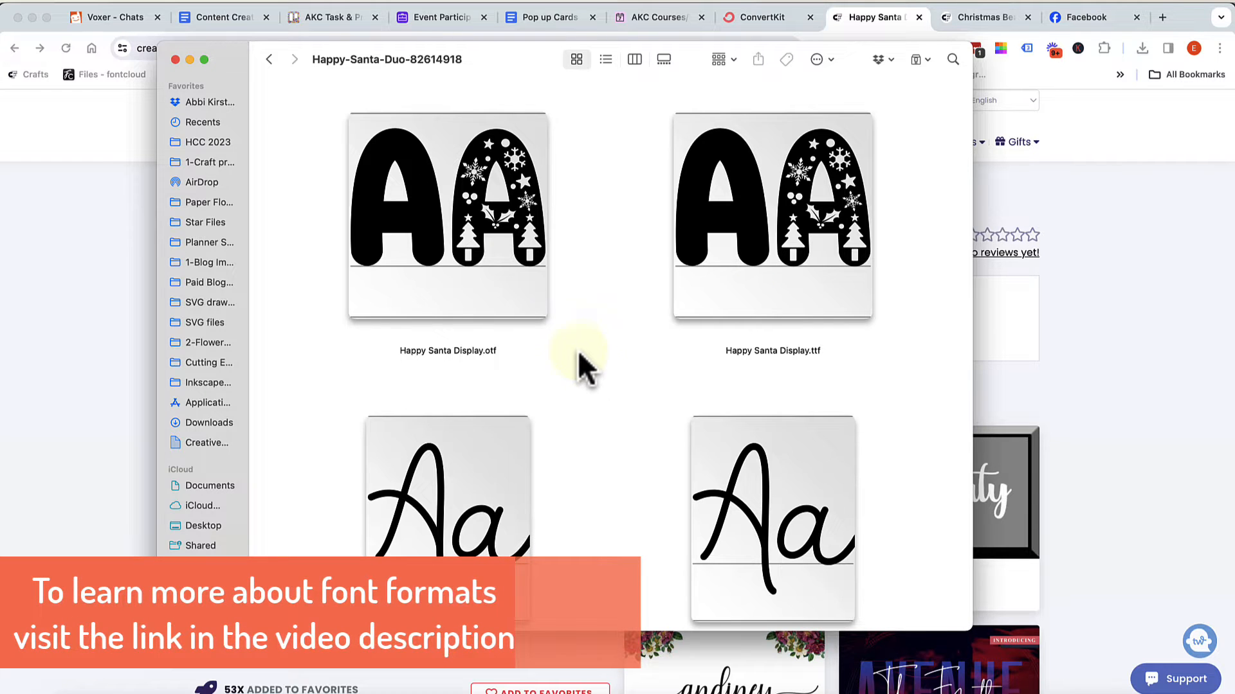
# Install the OTF versions of the Happy Santa Display and Happy Santa Script fonts
pyautogui.doubleClick(511, 265)
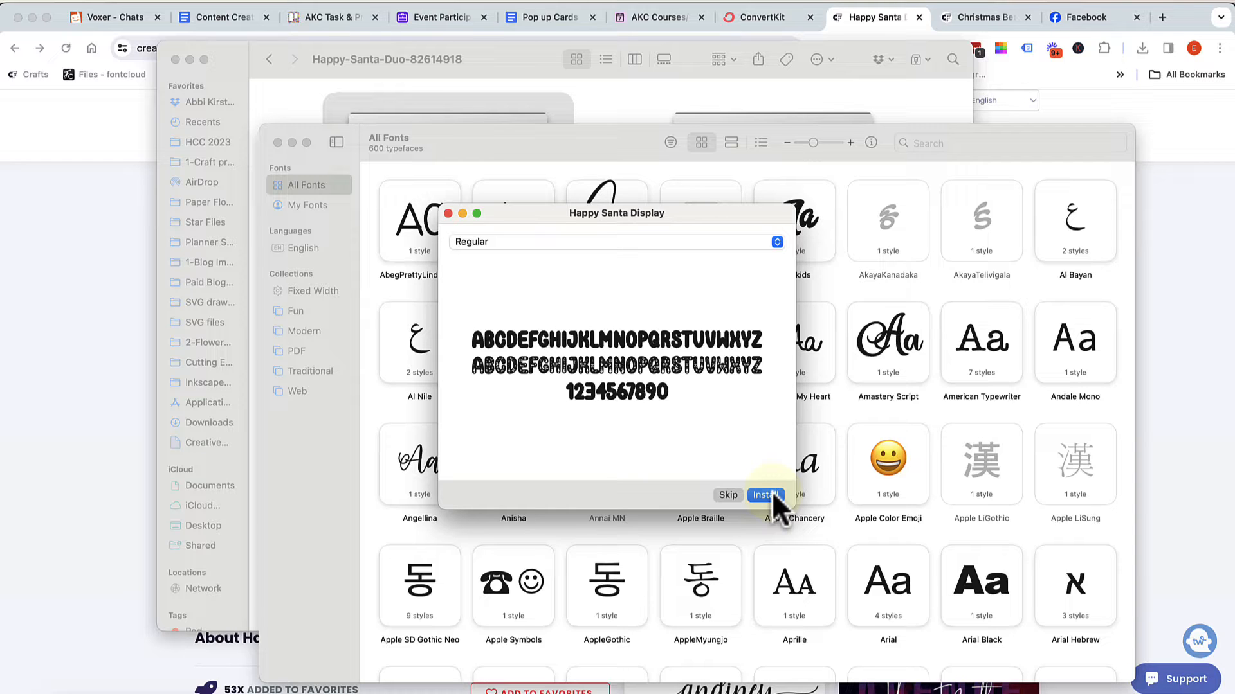
pyautogui.click(773, 495)
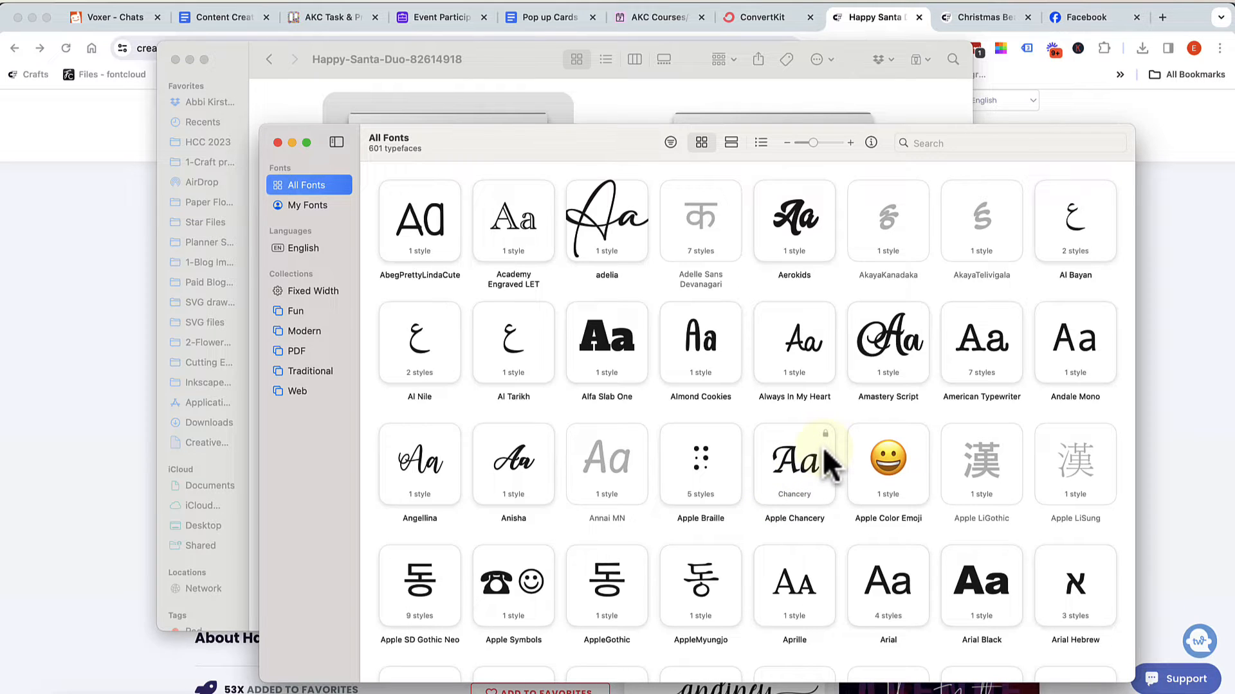
pyautogui.click(888, 107)
pyautogui.scroll(-3, 568, 453)
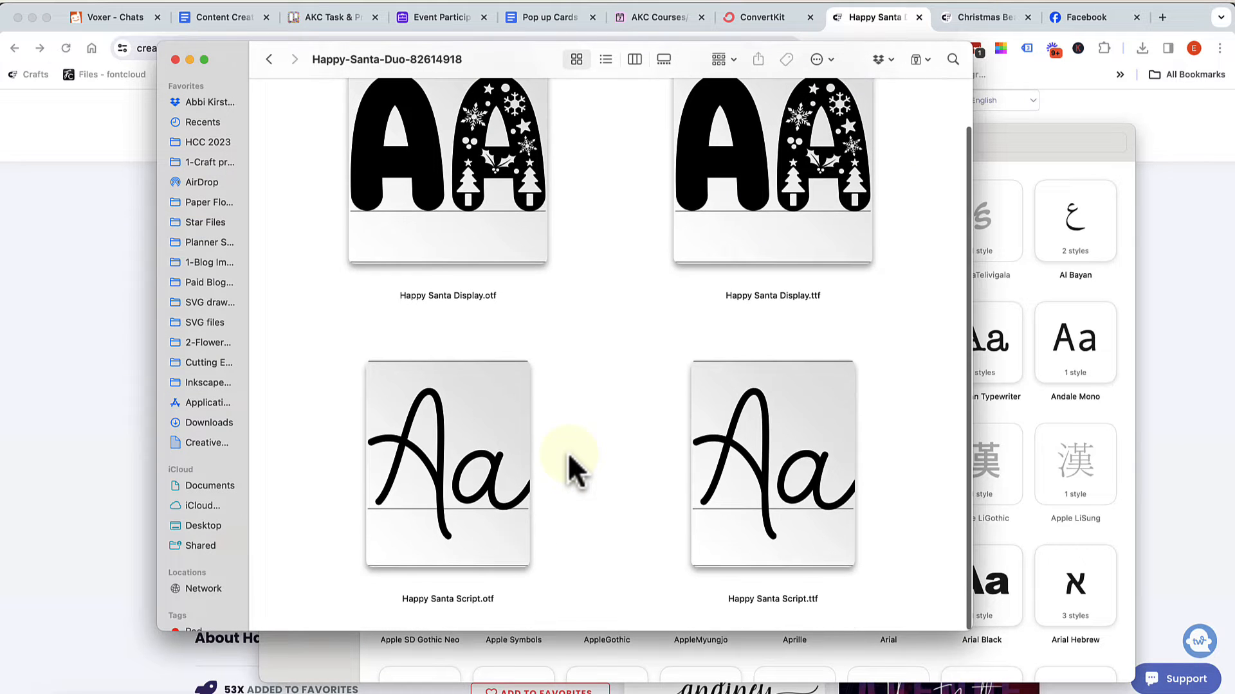
pyautogui.doubleClick(513, 482)
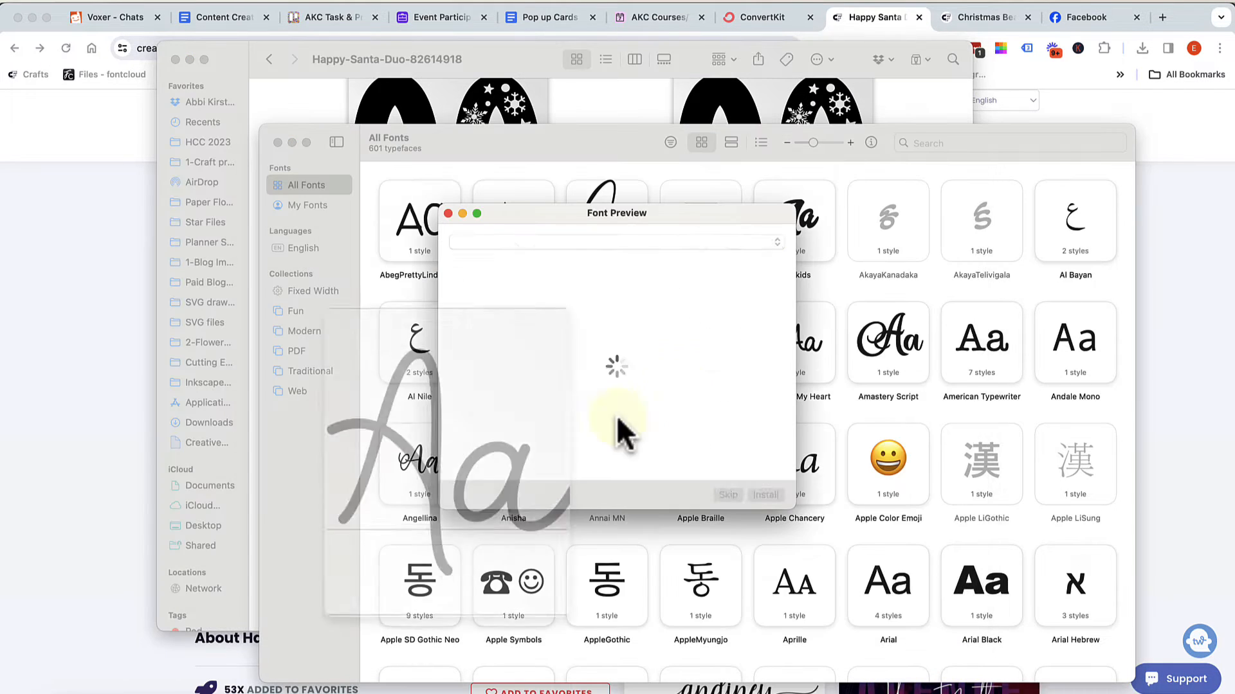
pyautogui.click(762, 497)
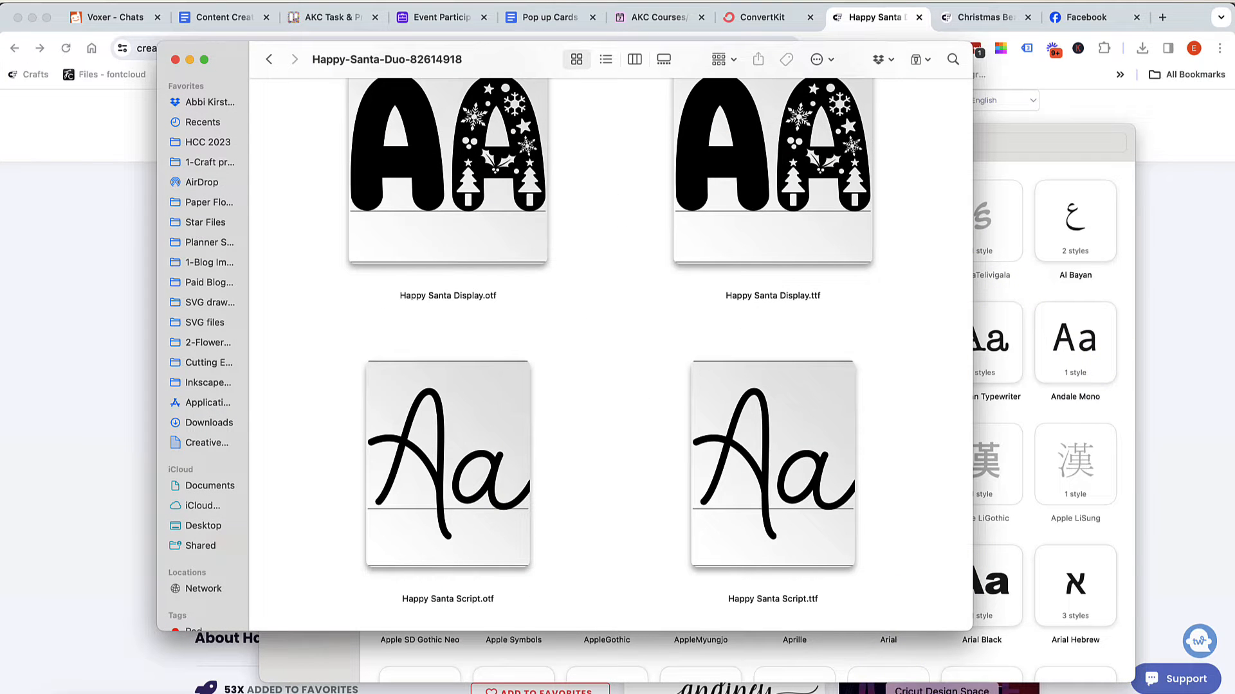
# Switch to Cricut Design Space and restart it to get a blank canvas
pyautogui.click(941, 692)
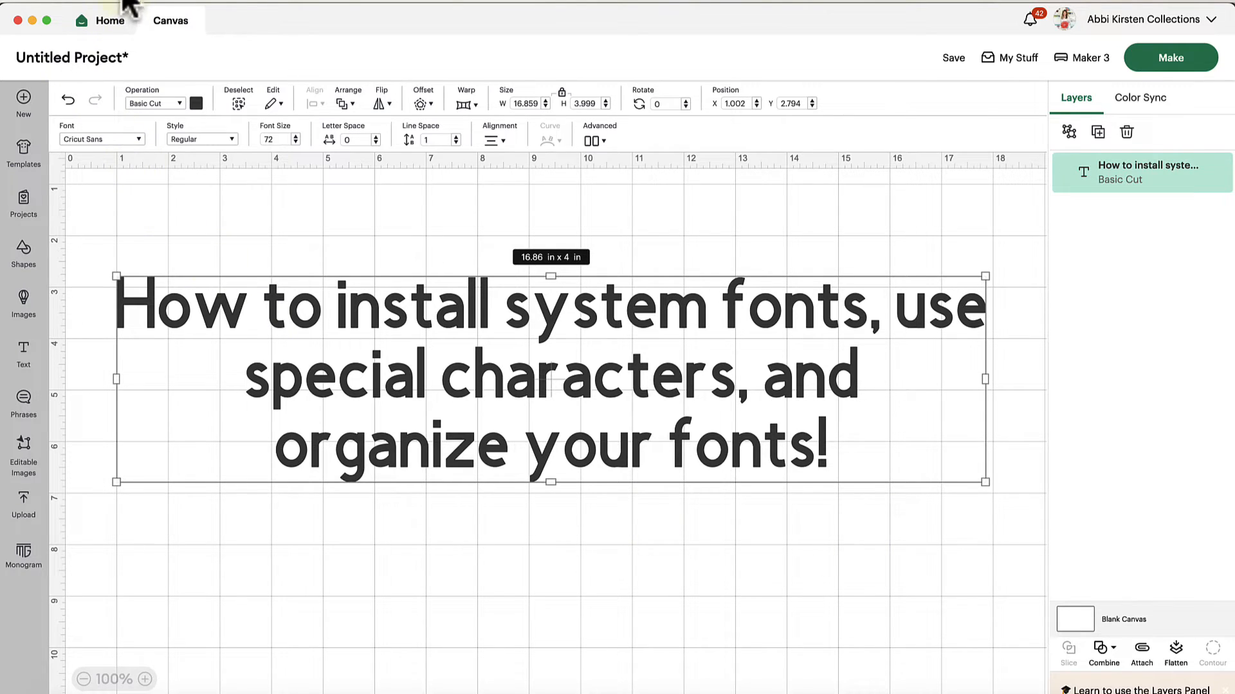
pyautogui.click(152, 0)
pyautogui.click(172, 14)
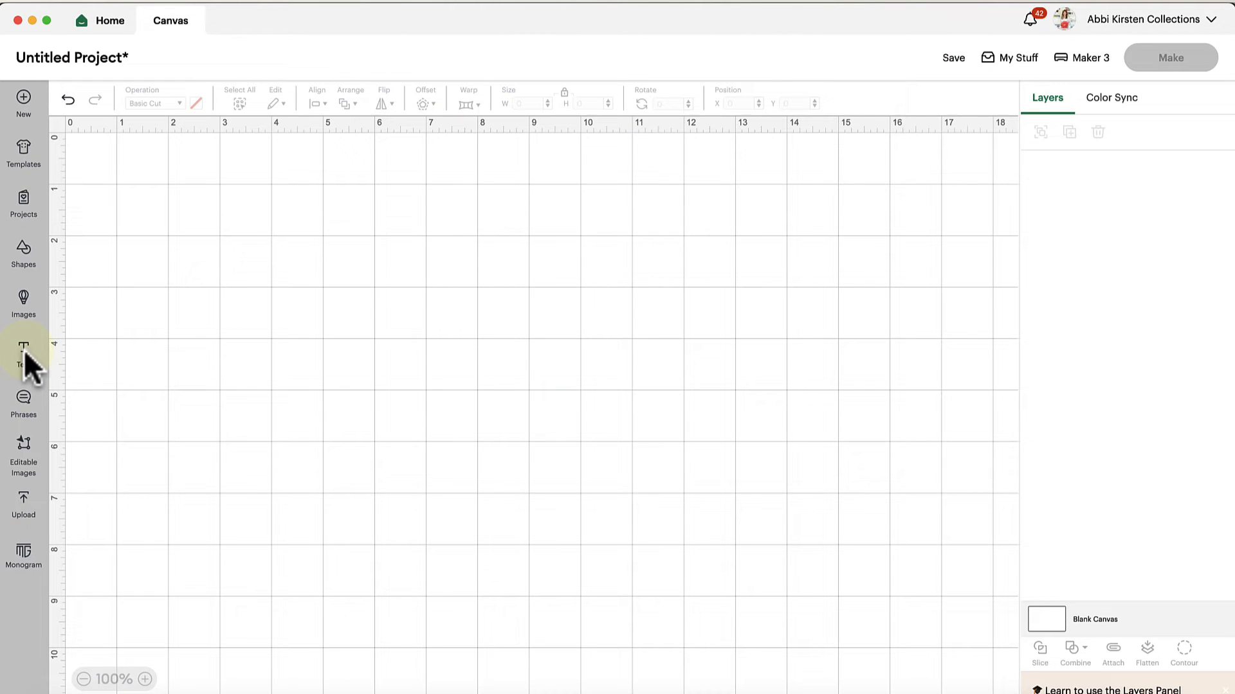
# Add a text object reading "Santa" and place it near the canvas's upper middle, at about X 6.5, Y 2.6
pyautogui.click(24, 351)
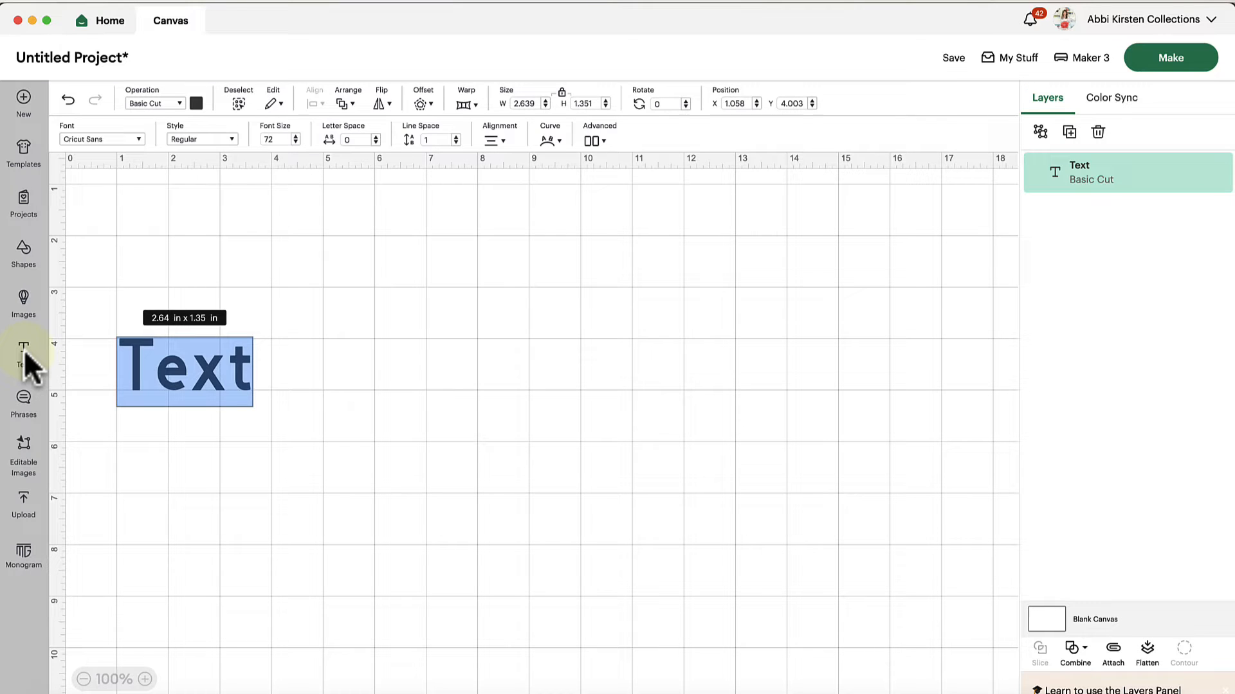
pyautogui.moveTo(202, 370); pyautogui.dragTo(556, 368)
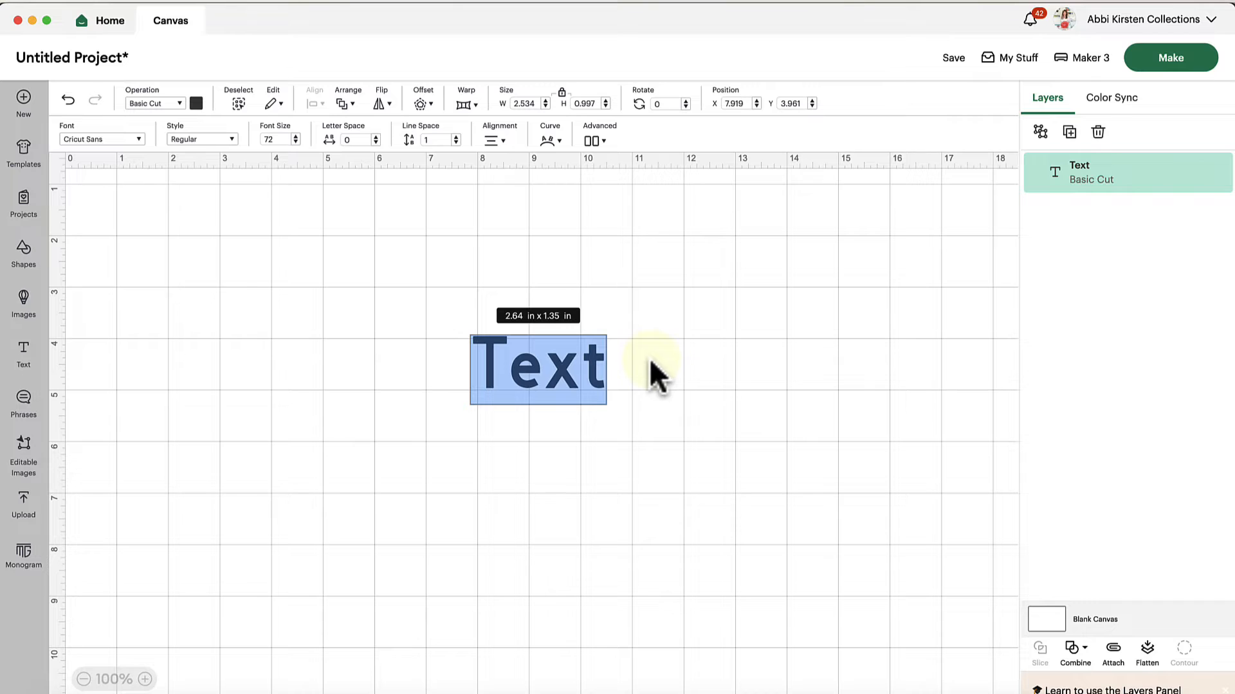
pyautogui.click(579, 369)
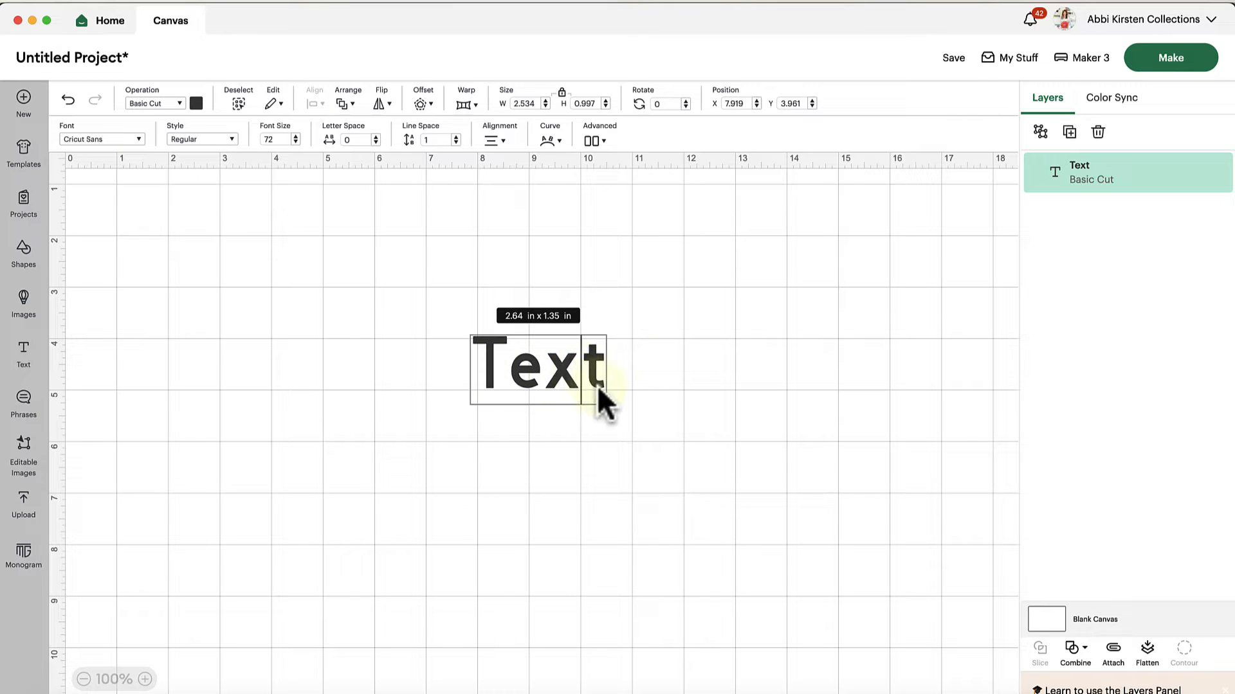
pyautogui.moveTo(596, 385); pyautogui.dragTo(484, 361)
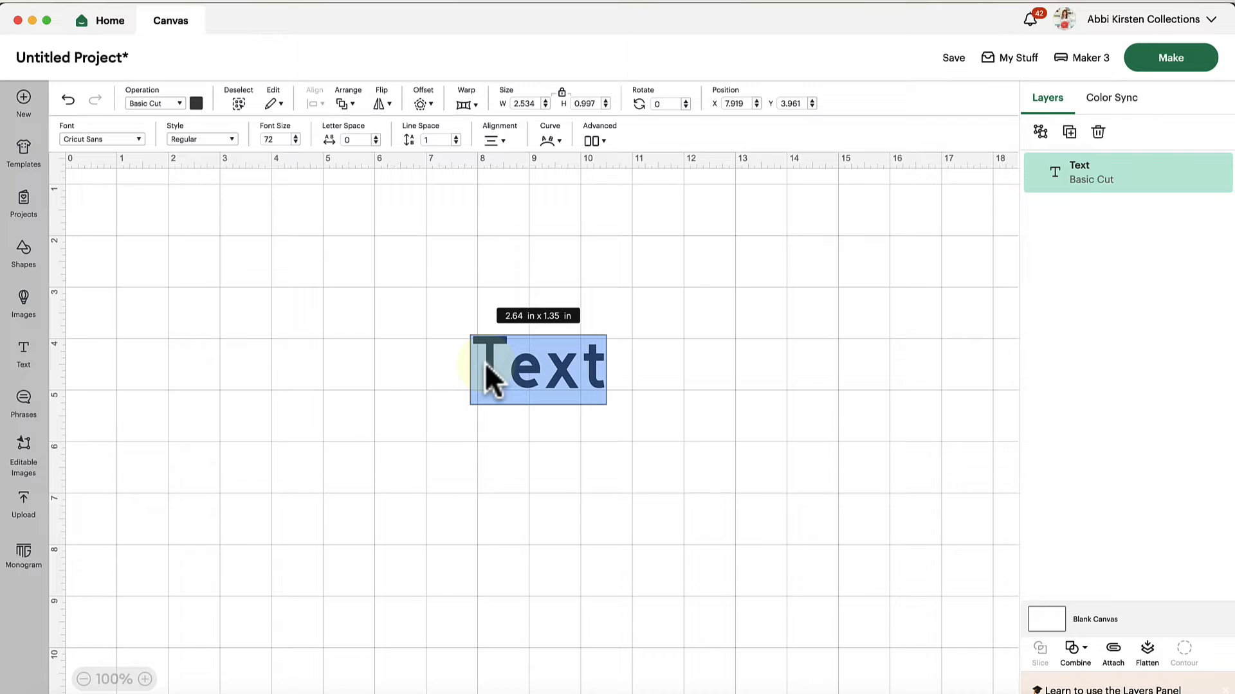
pyautogui.write('Santa')
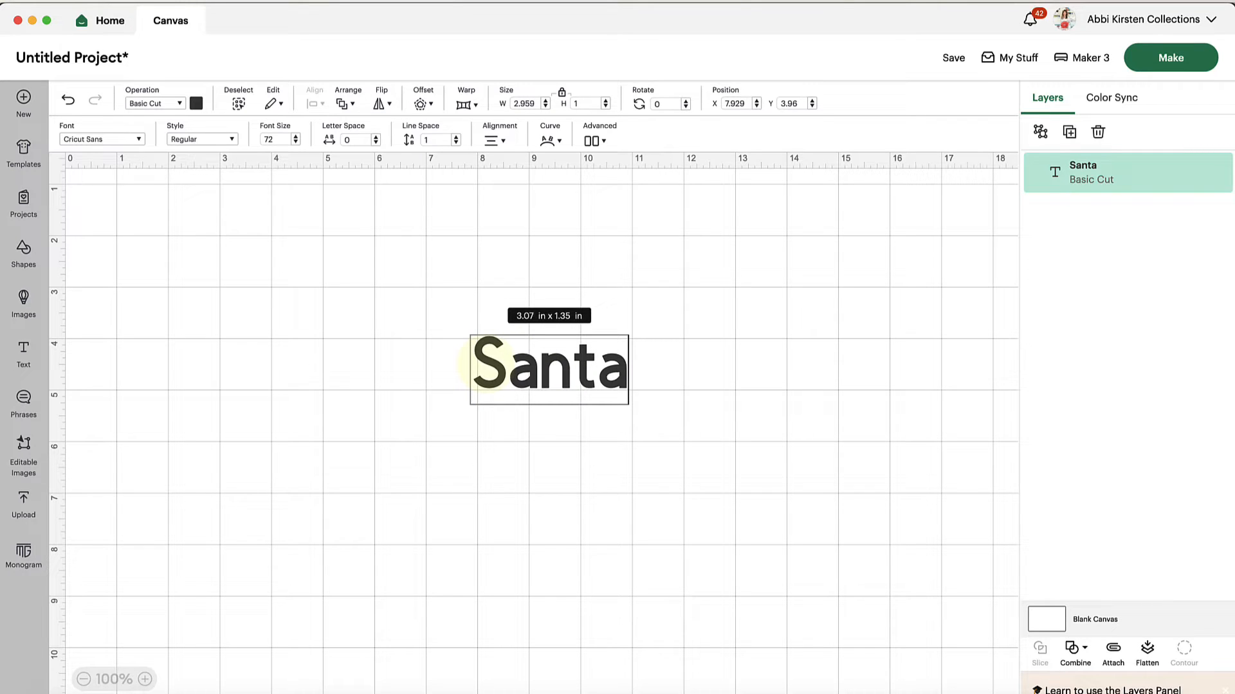
pyautogui.click(521, 444)
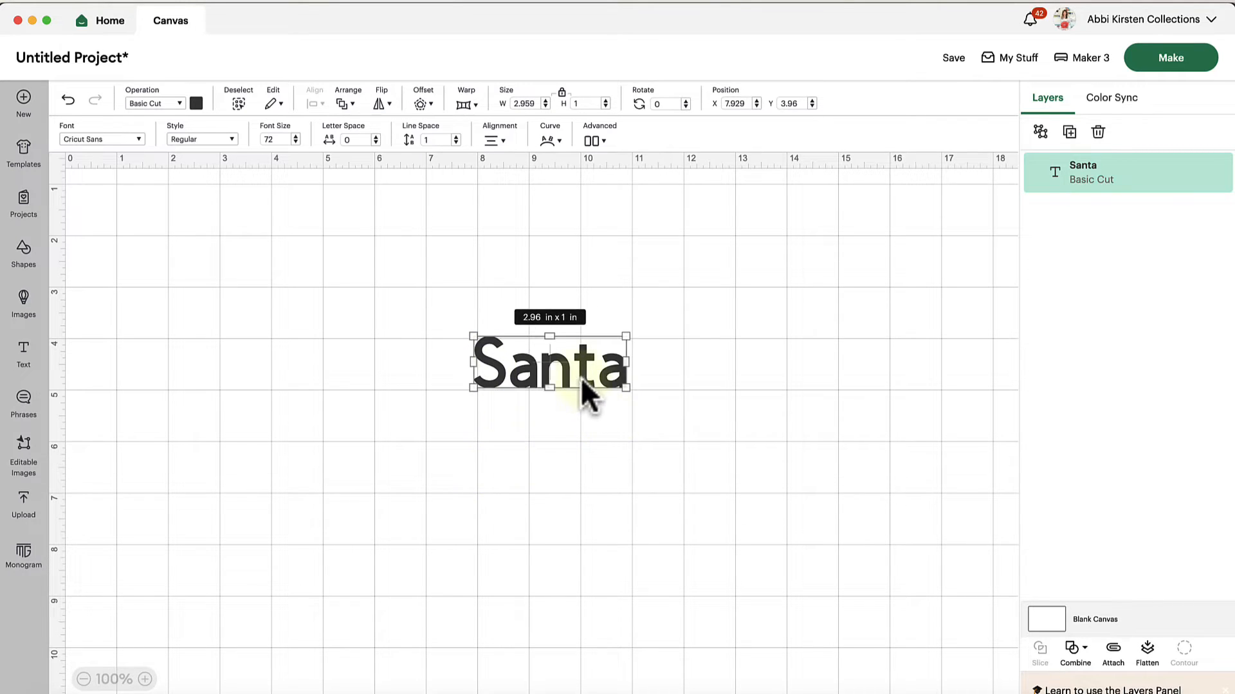
pyautogui.moveTo(581, 377); pyautogui.dragTo(505, 309)
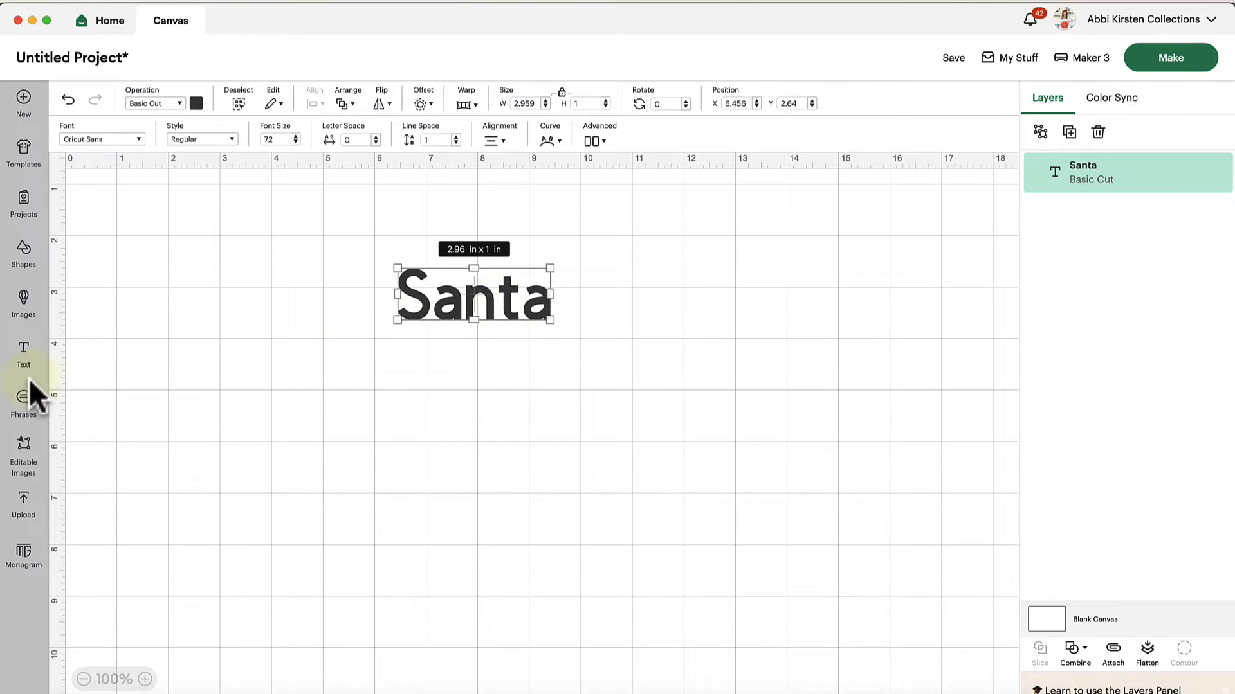
# Add a separate text object reading "please stop" just below "Santa"
pyautogui.click(23, 360)
pyautogui.click(297, 440)
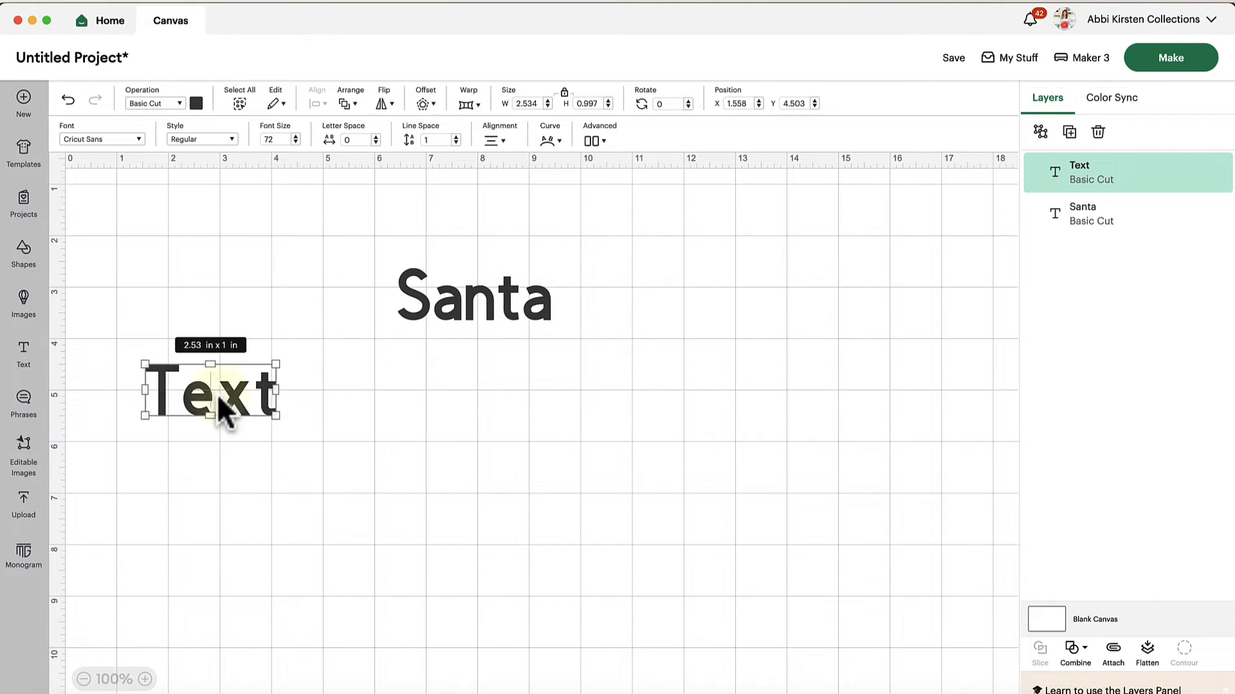
pyautogui.moveTo(219, 405); pyautogui.dragTo(499, 406)
pyautogui.doubleClick(498, 407)
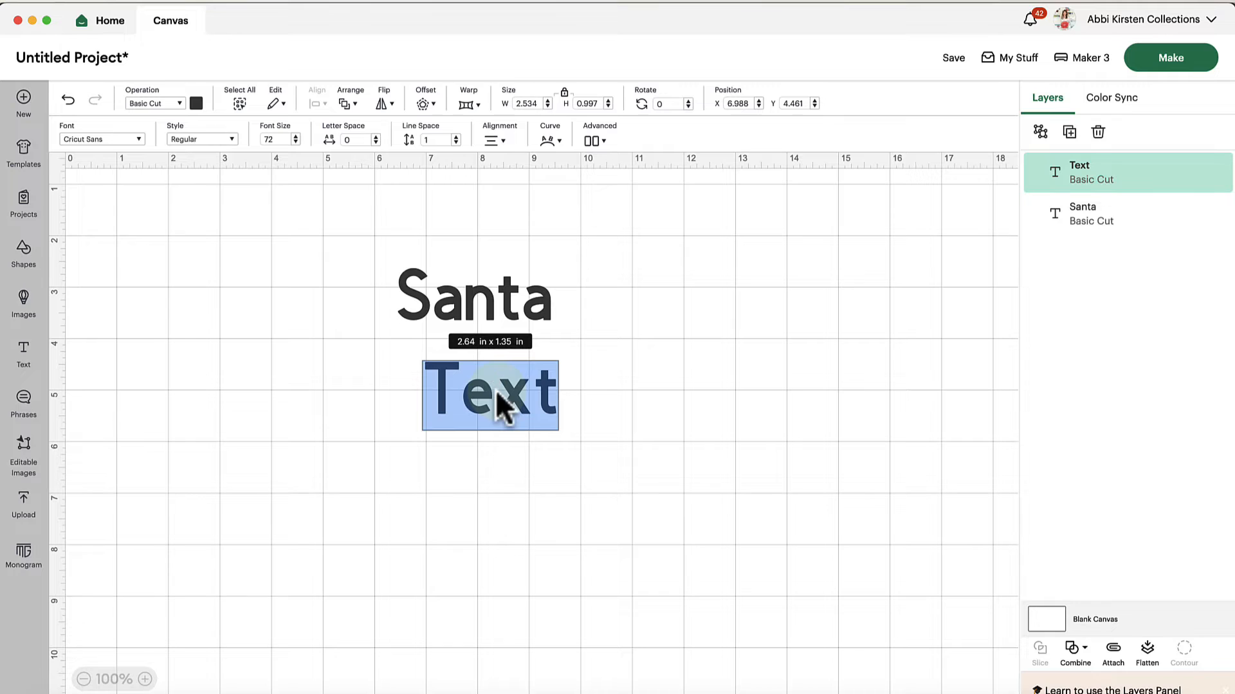
pyautogui.write('please s')
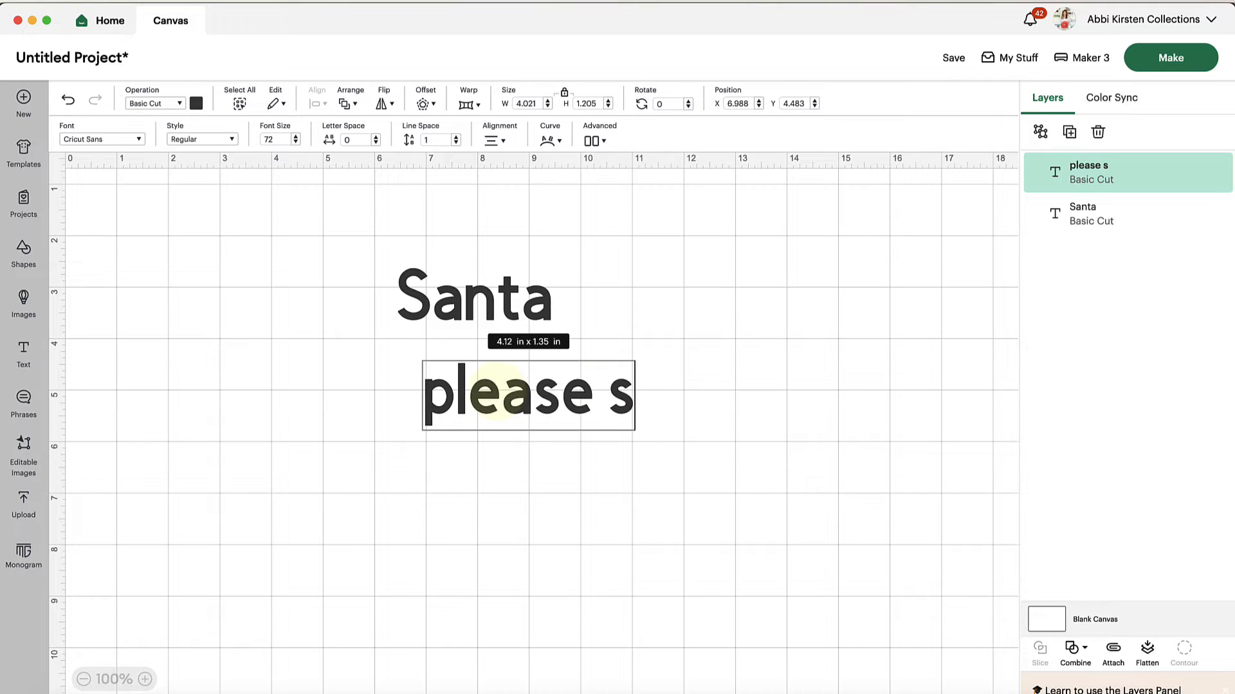
pyautogui.write('top')
pyautogui.click(553, 518)
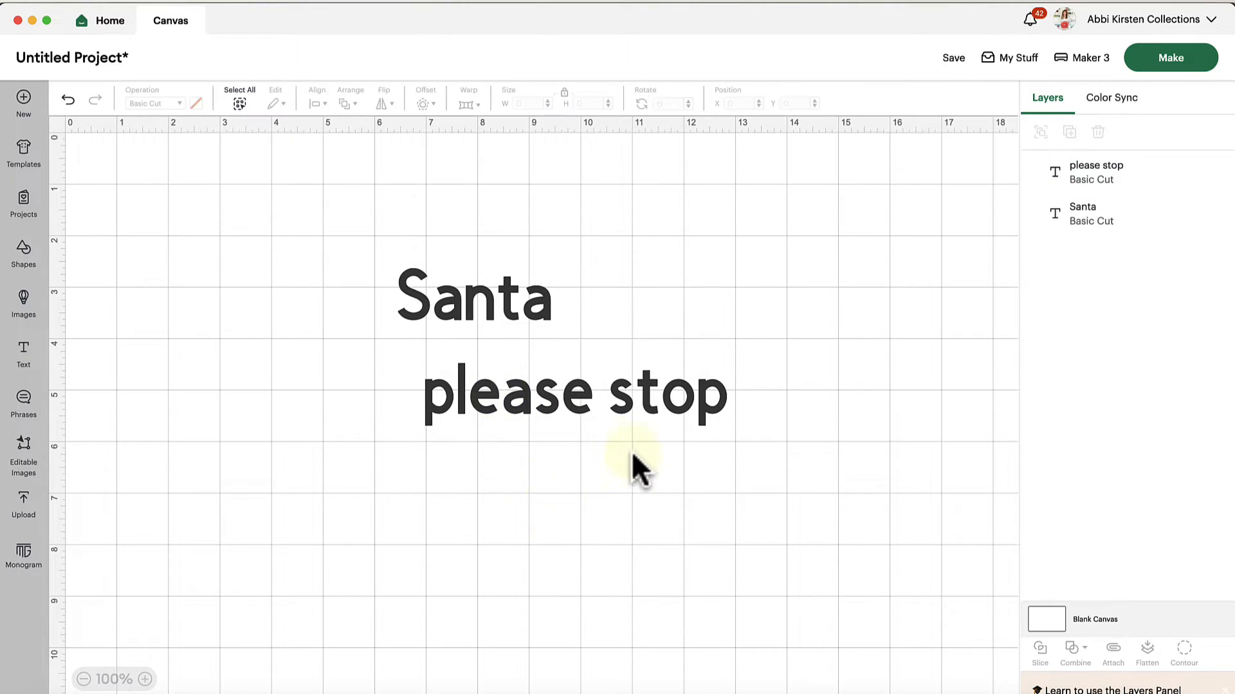
# Add a third text object reading "here" and stack "please stop" and "here" roughly centred beneath "Santa"
pyautogui.click(25, 364)
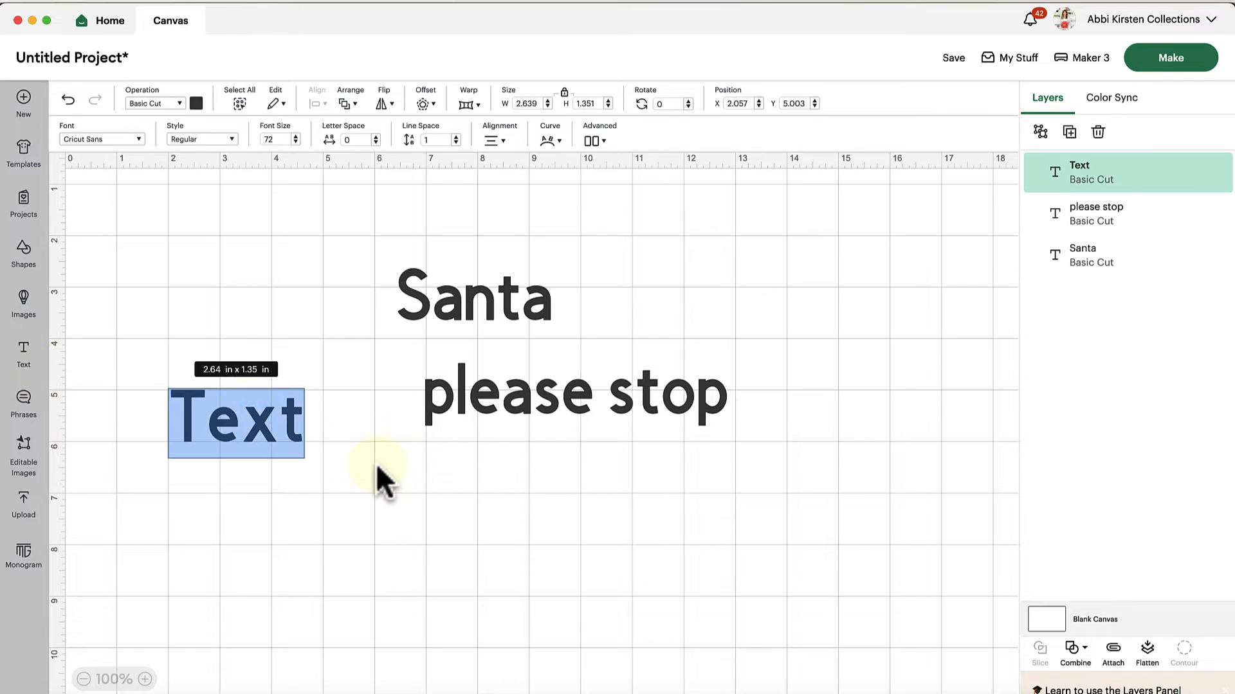
pyautogui.write('here')
pyautogui.moveTo(256, 427); pyautogui.dragTo(579, 499)
pyautogui.moveTo(574, 401); pyautogui.dragTo(482, 394)
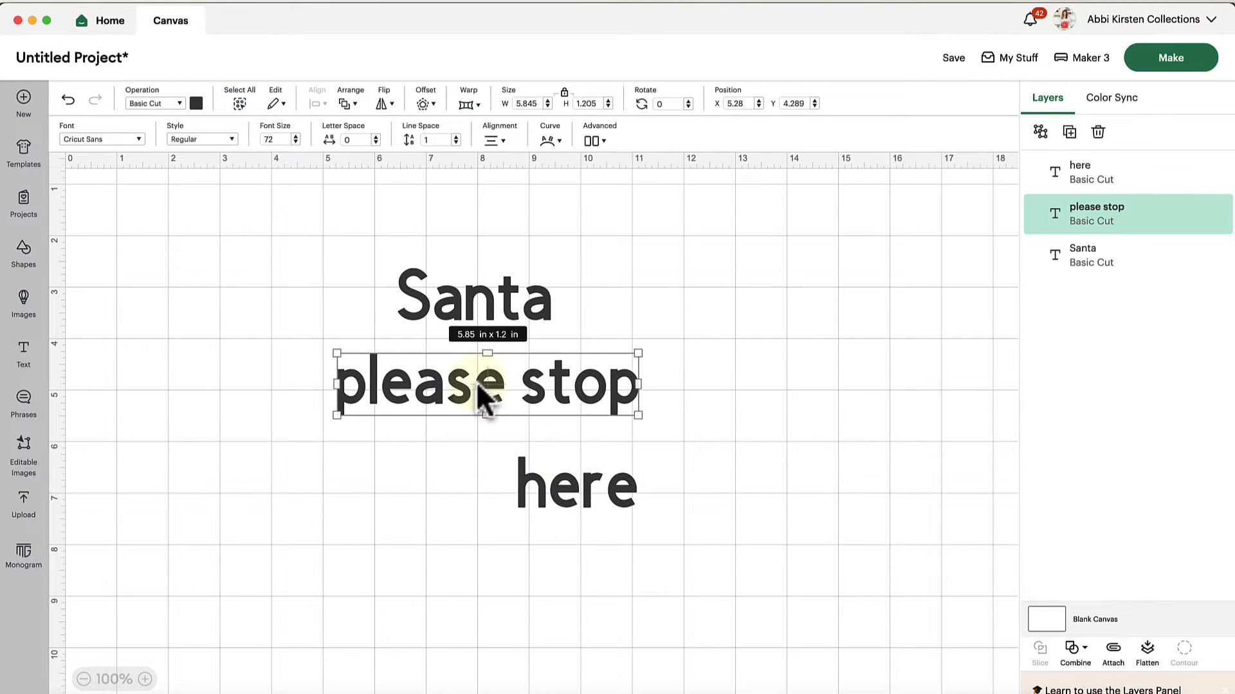
pyautogui.moveTo(592, 515); pyautogui.dragTo(496, 491)
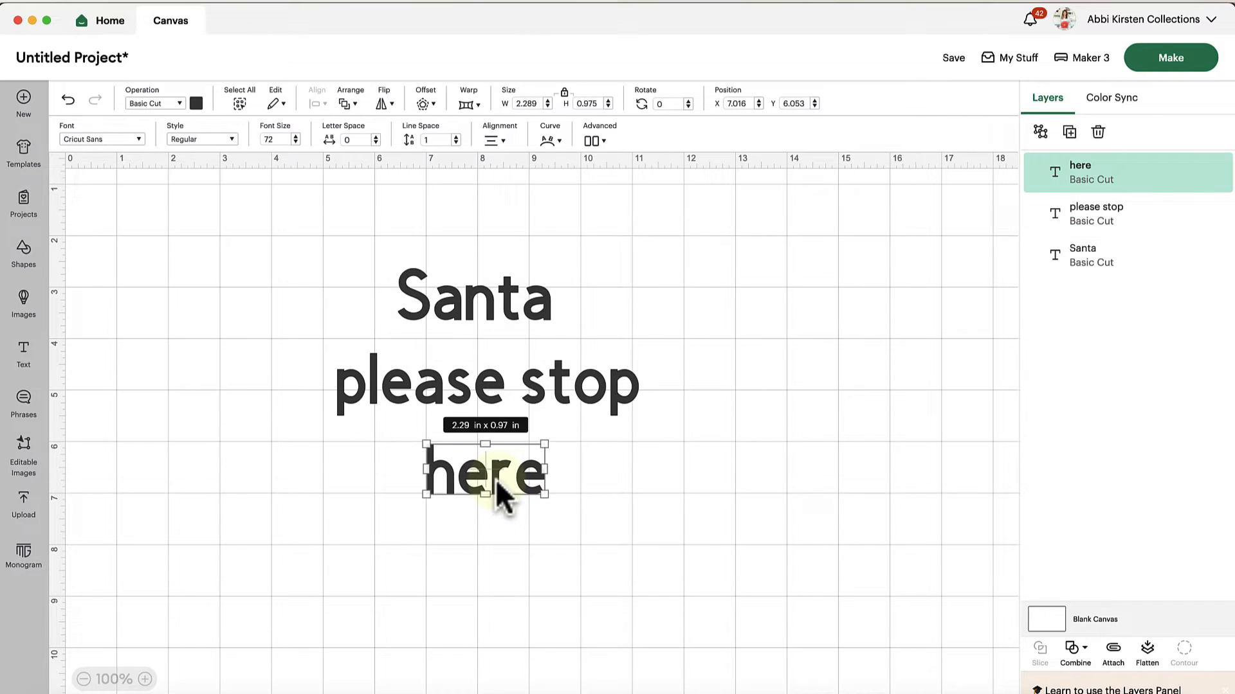
pyautogui.click(647, 440)
# Try adding a second line reading "please stop here" to the "Santa" text object, and restore its wording to "Santa"
pyautogui.click(476, 301)
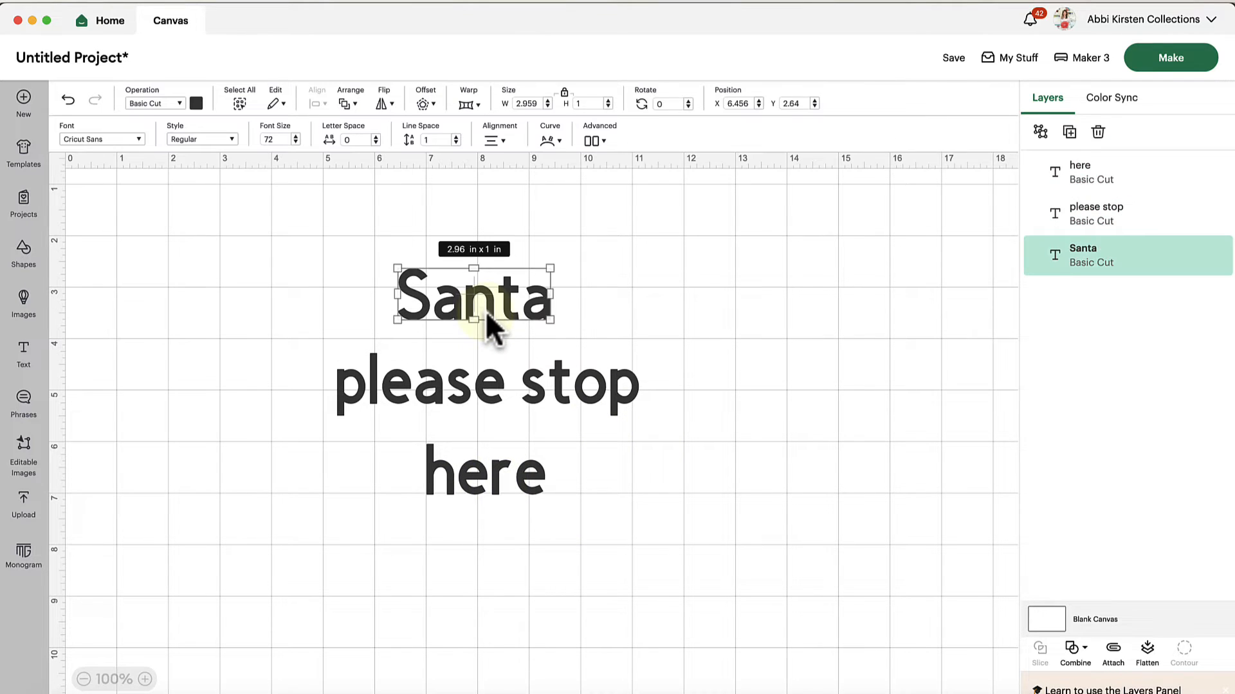
pyautogui.doubleClick(520, 301)
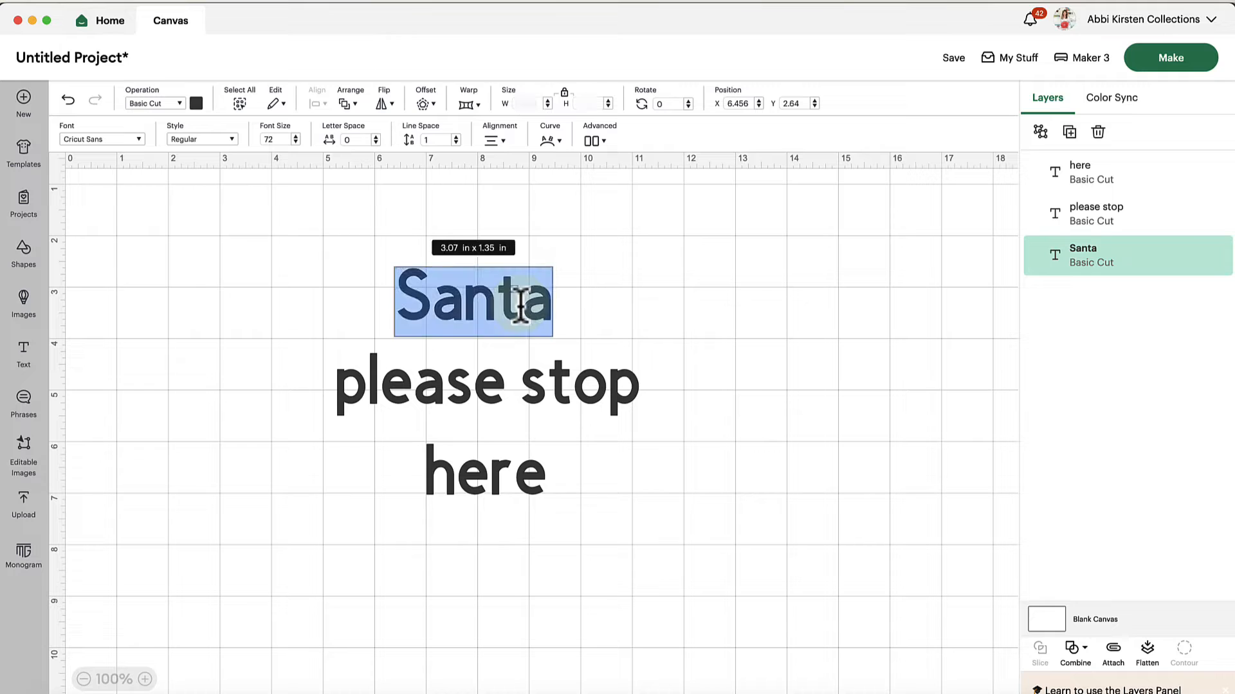
pyautogui.click(526, 306)
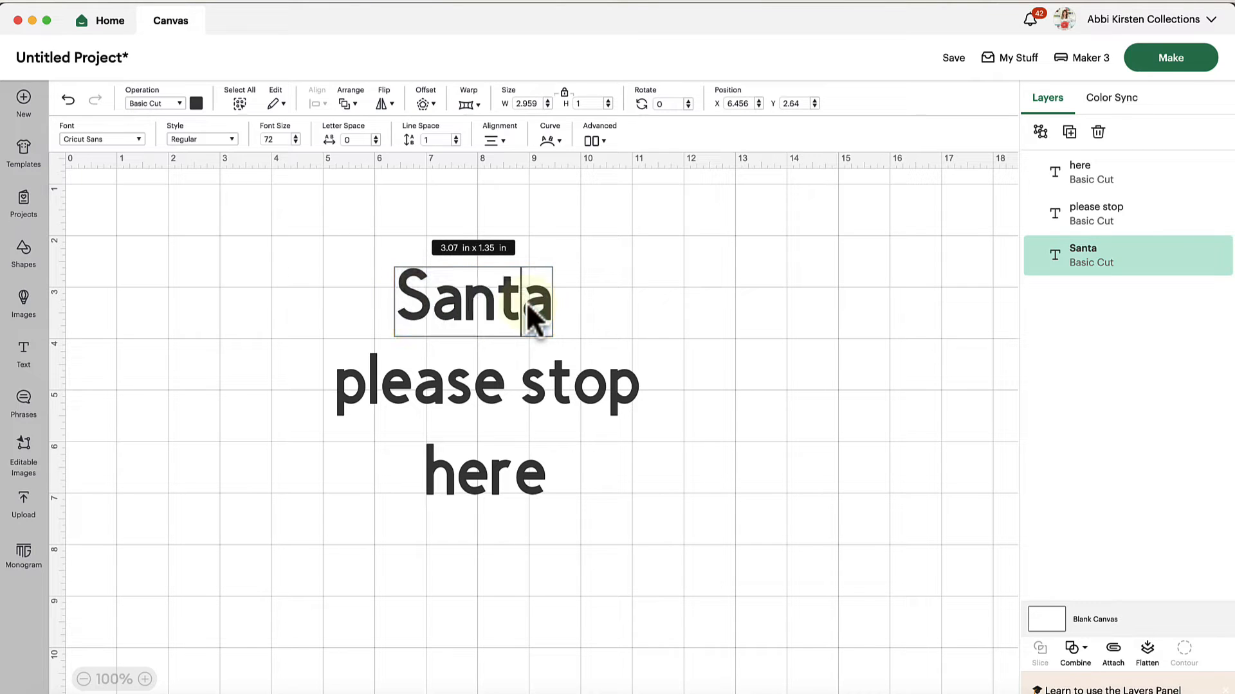
pyautogui.doubleClick(526, 306)
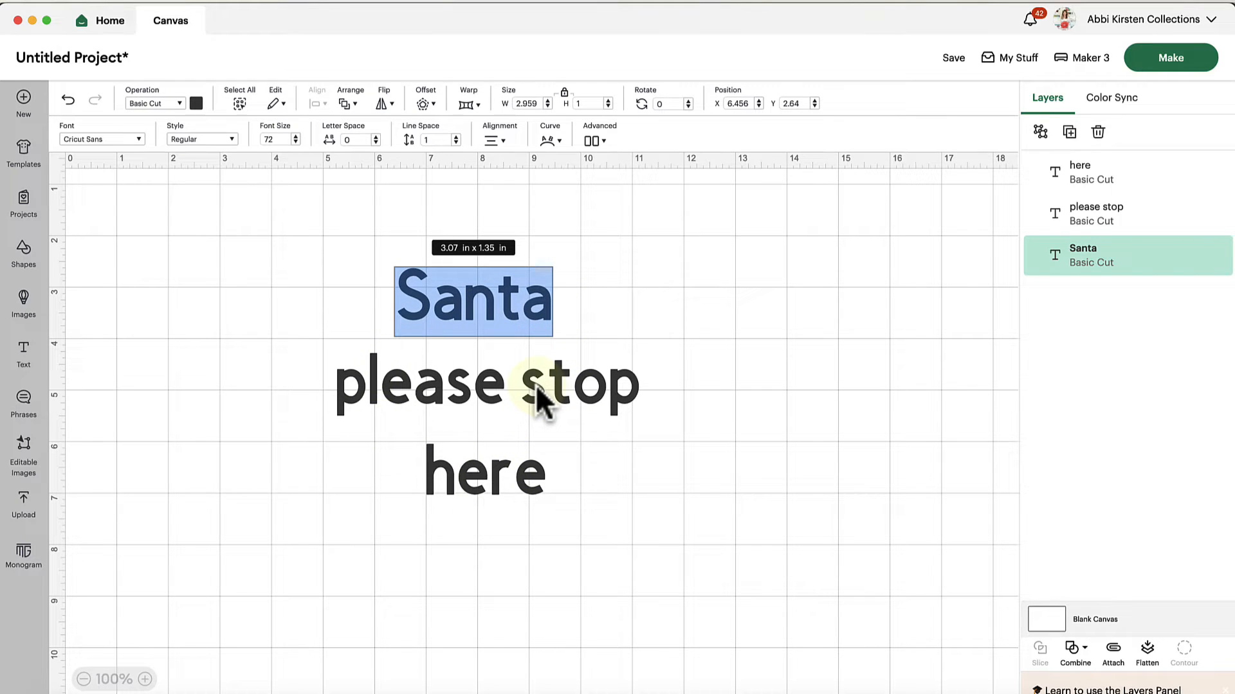
pyautogui.click(547, 311)
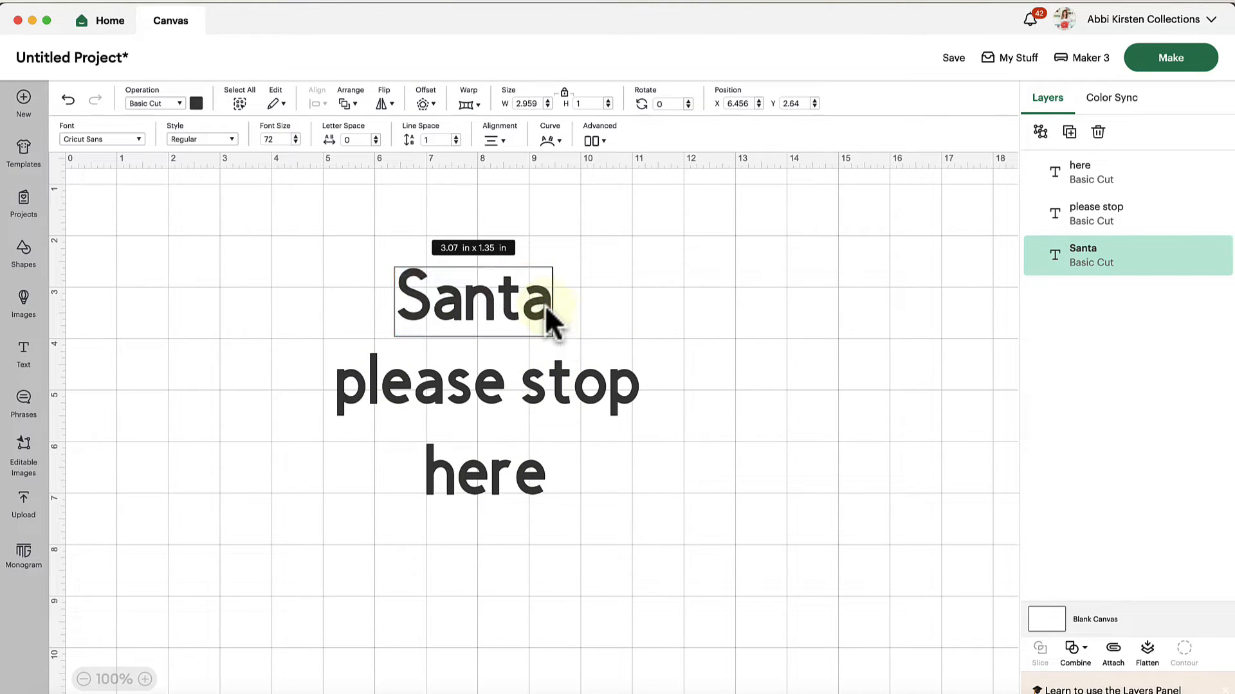
pyautogui.press('Return')
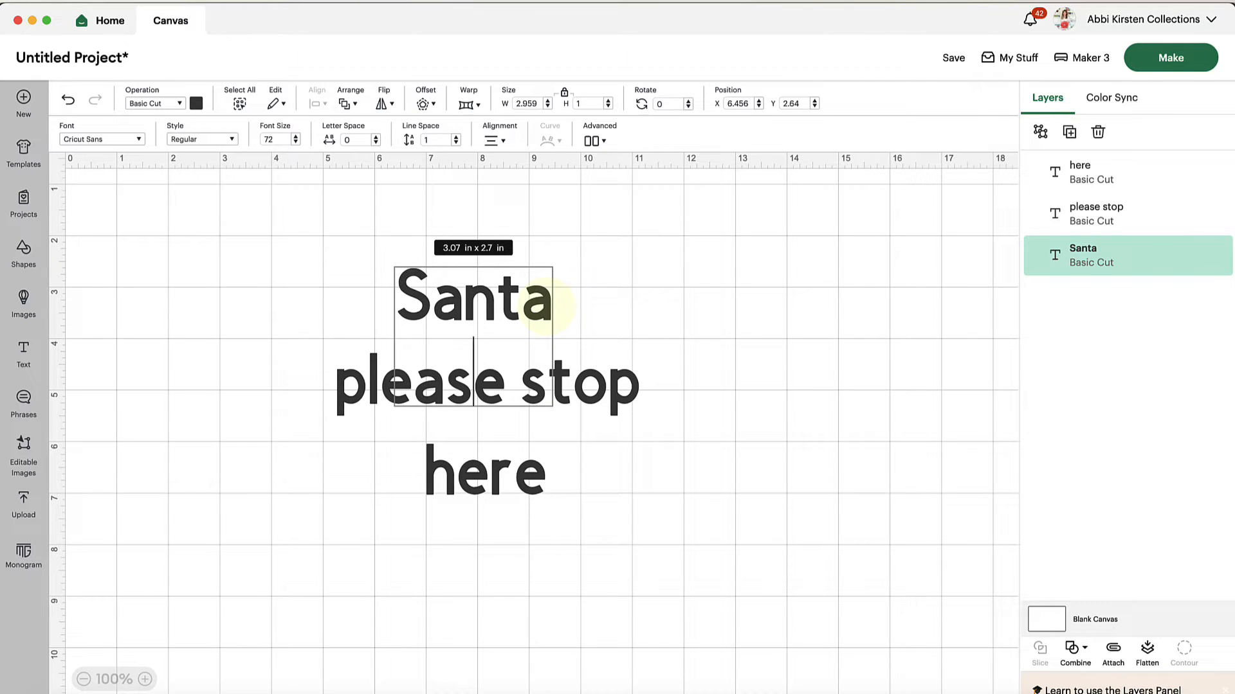
pyautogui.write('pla')
pyautogui.press('BackSpace')
pyautogui.write('ease stop')
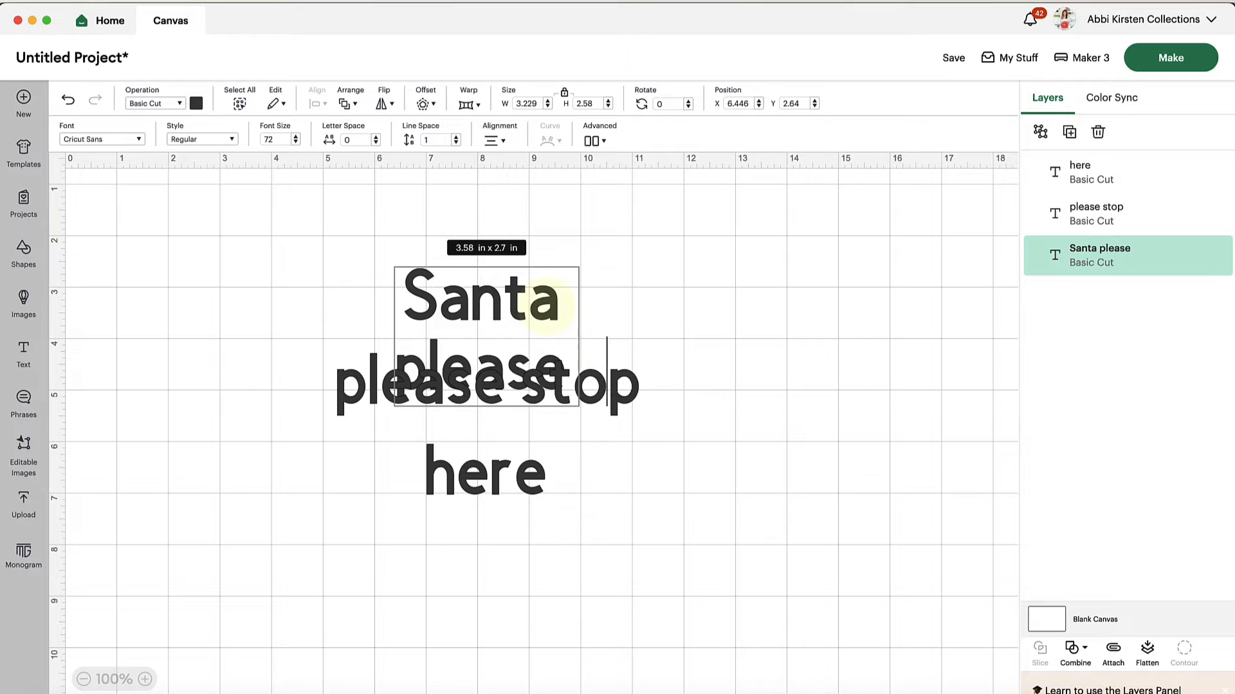
pyautogui.write(' here')
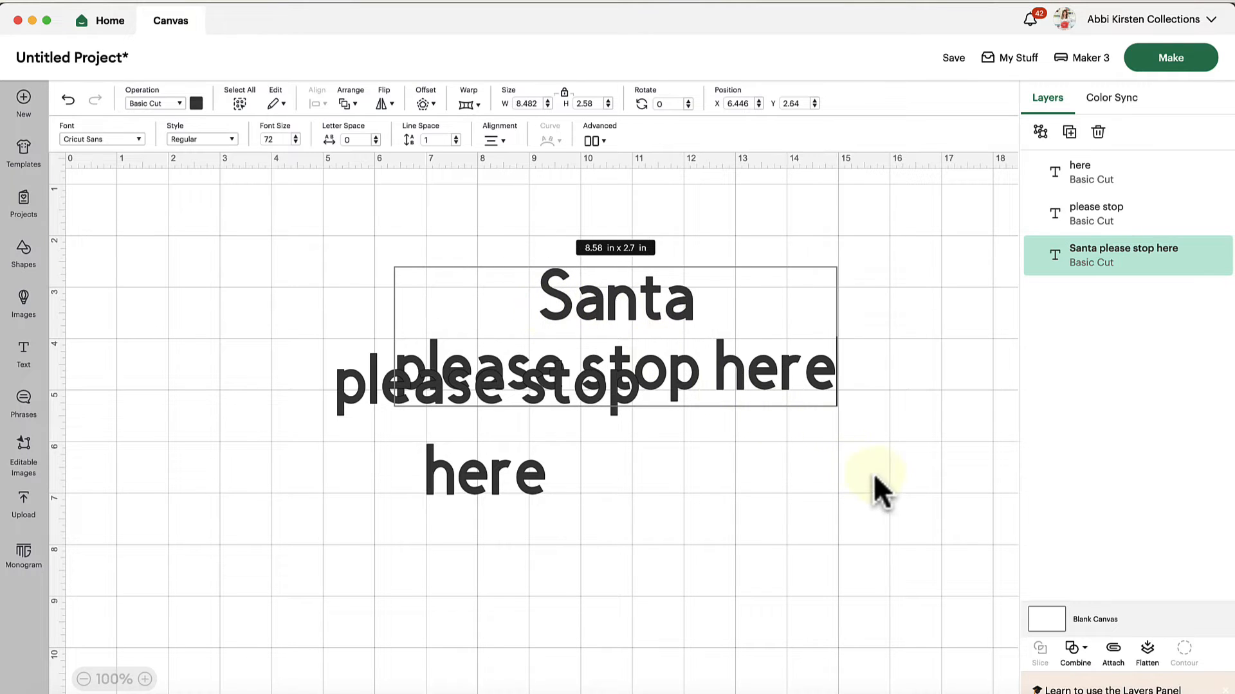
pyautogui.moveTo(745, 393); pyautogui.dragTo(723, 326)
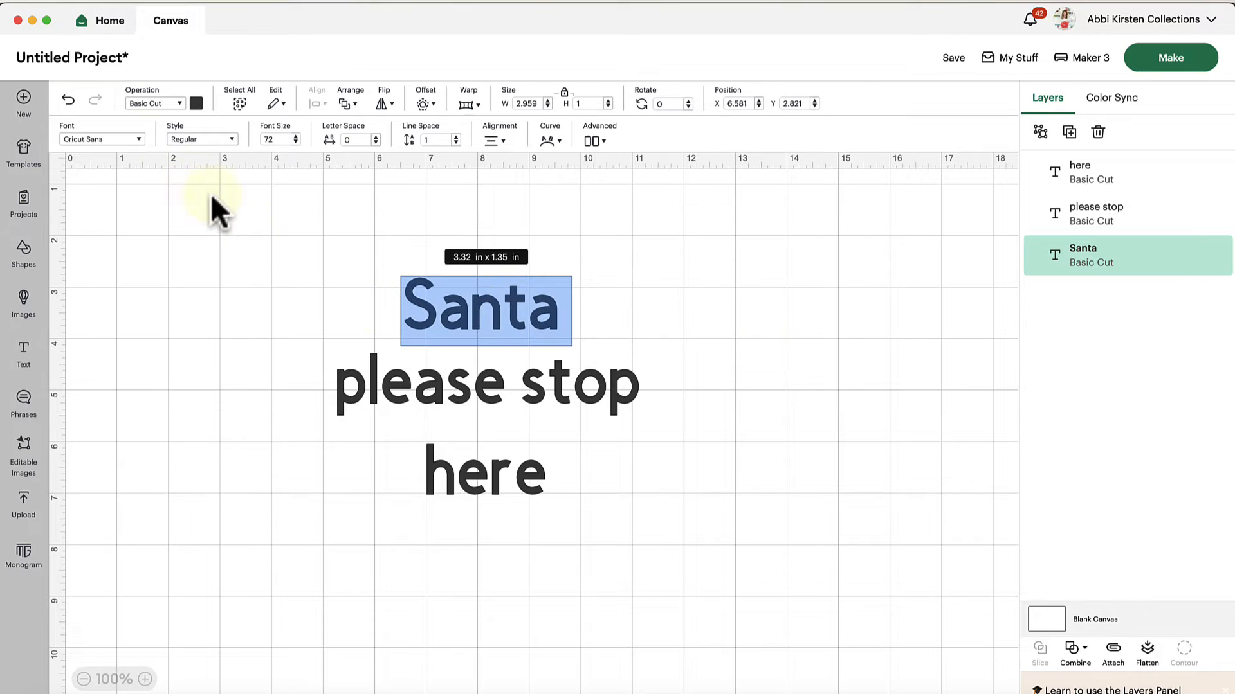
# Search the system fonts for "happy santa" and apply Happy Santa Display to the "Santa" text
pyautogui.click(107, 140)
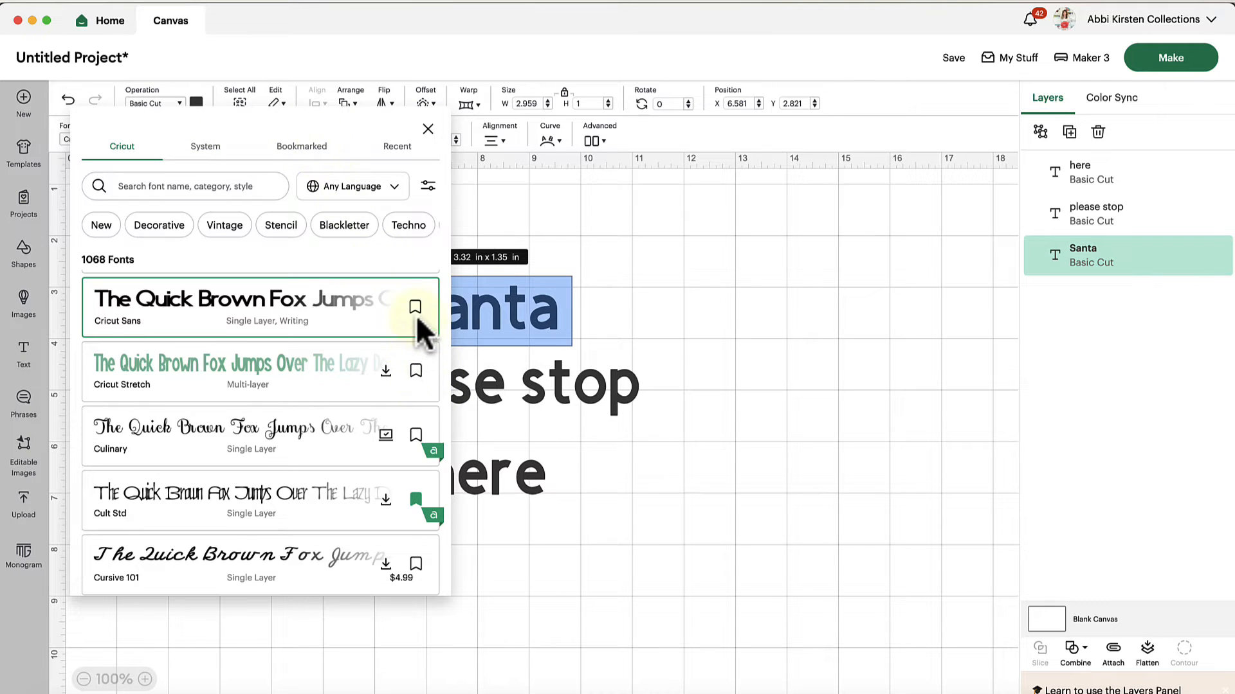
pyautogui.scroll(-2, 412, 415)
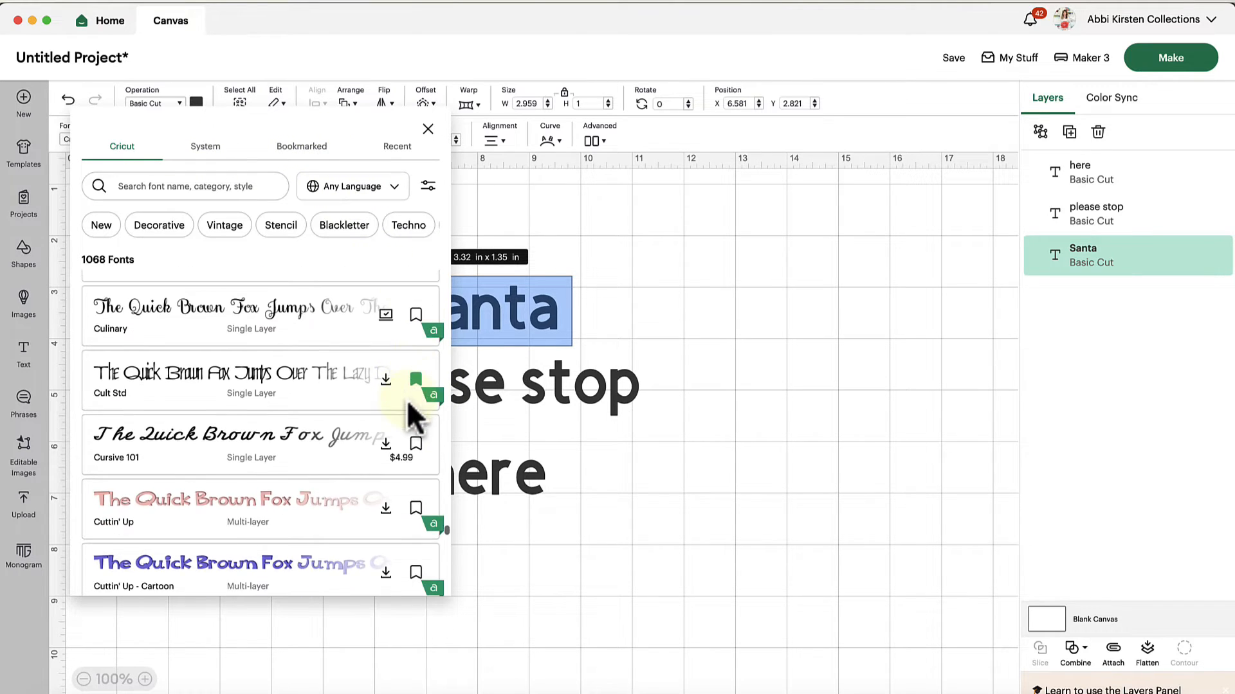
pyautogui.scroll(4, 353, 367)
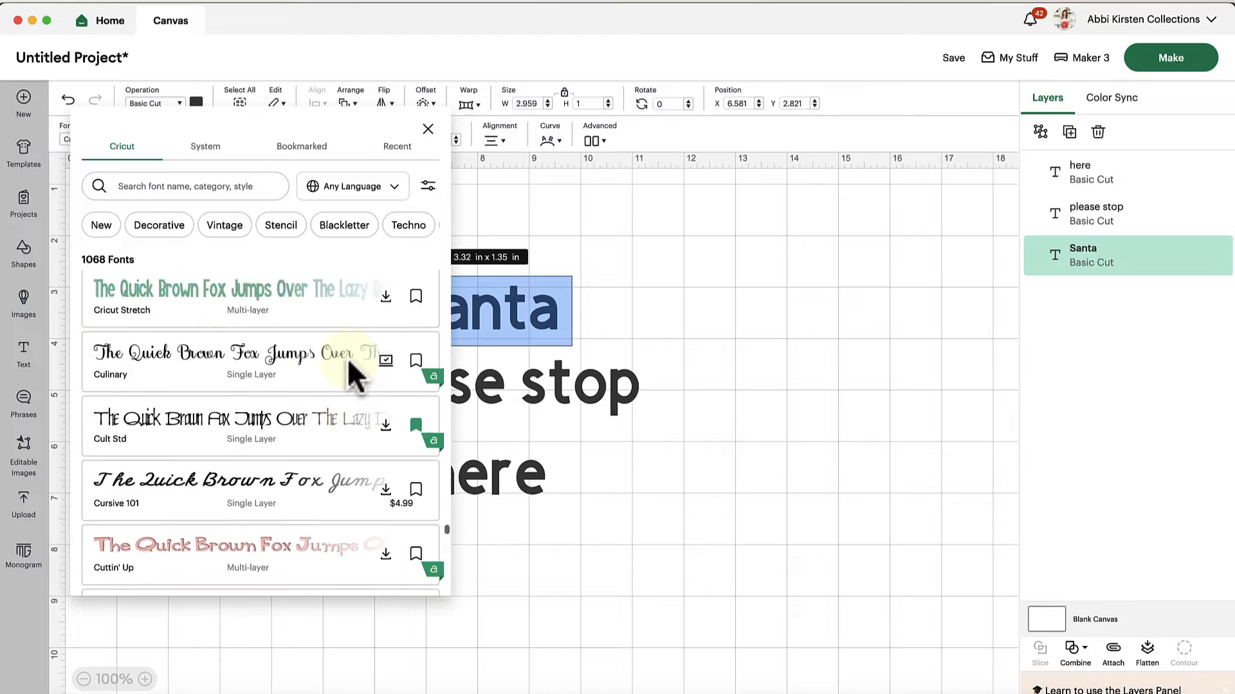
pyautogui.click(426, 187)
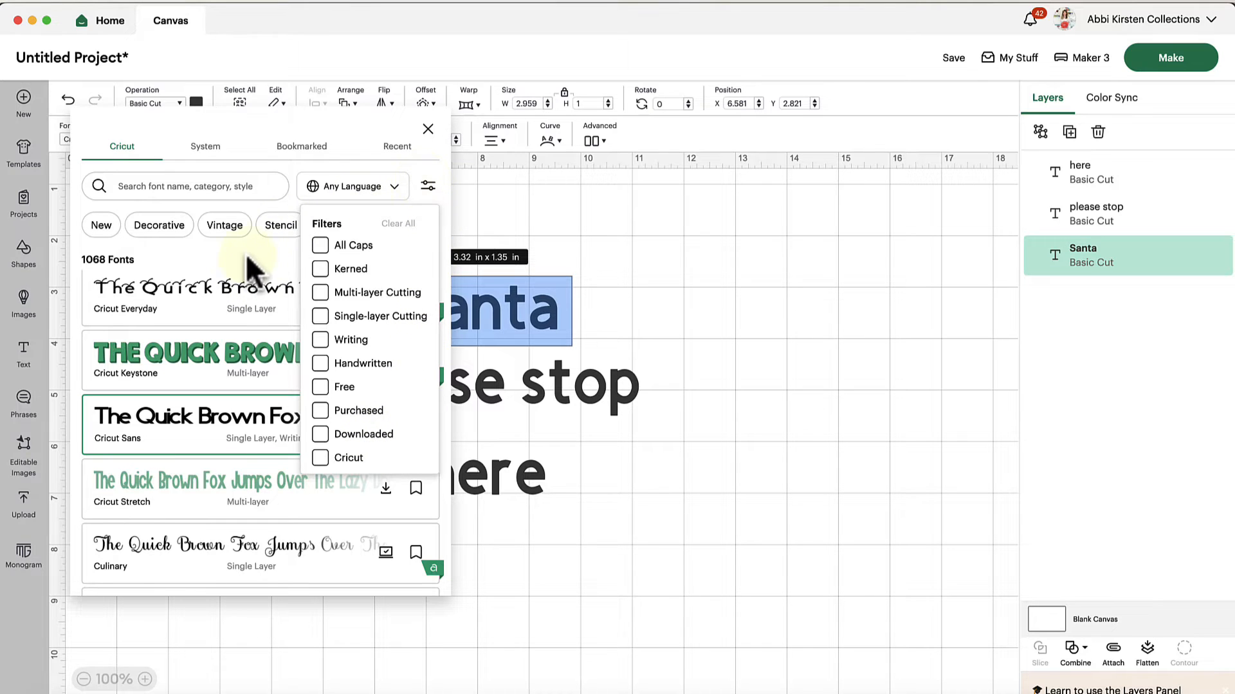
pyautogui.click(232, 126)
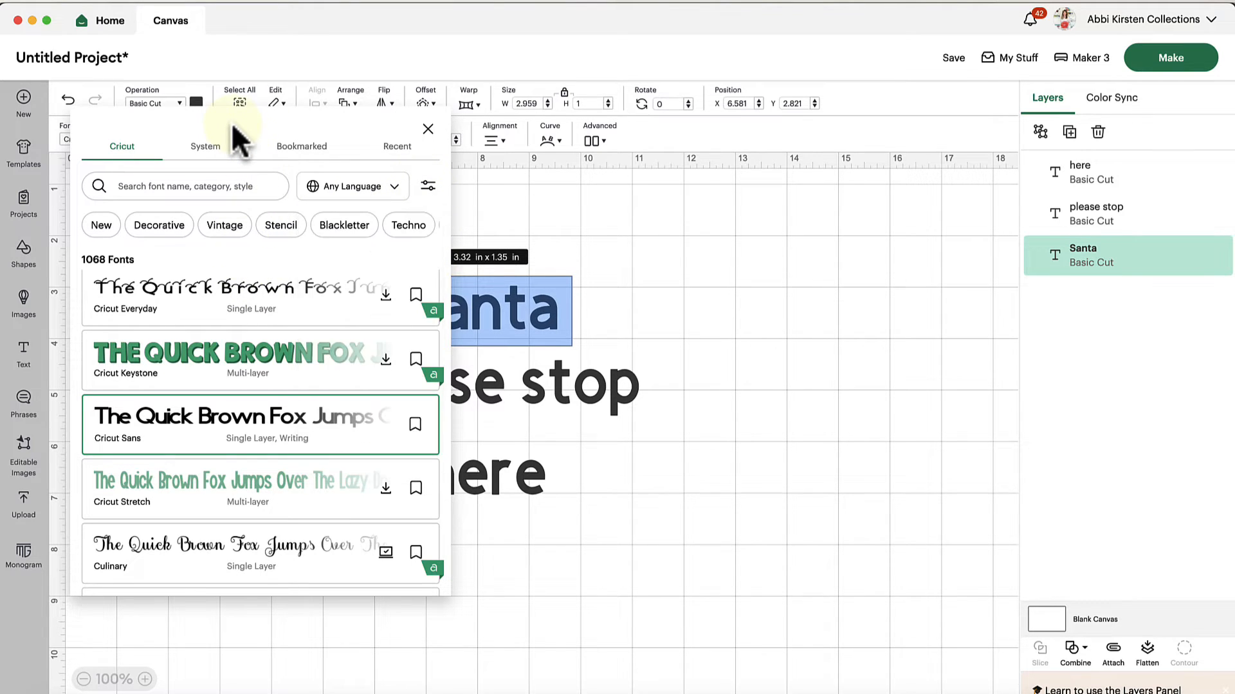
pyautogui.click(207, 147)
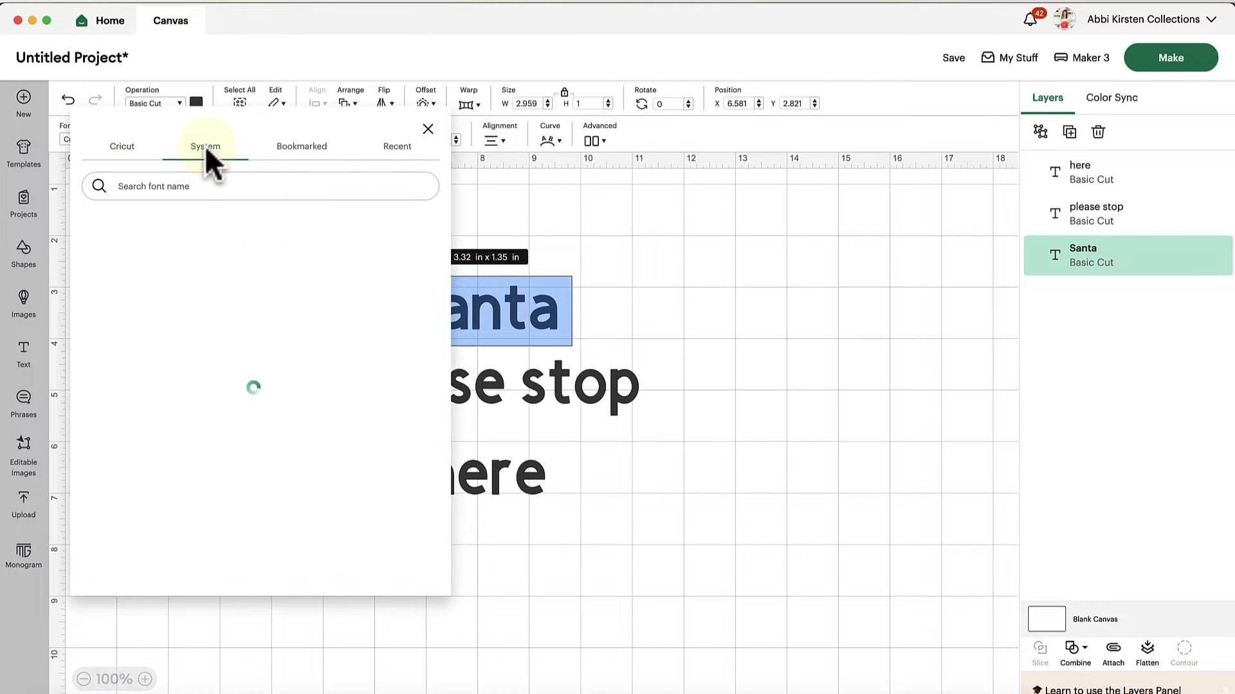
pyautogui.click(229, 189)
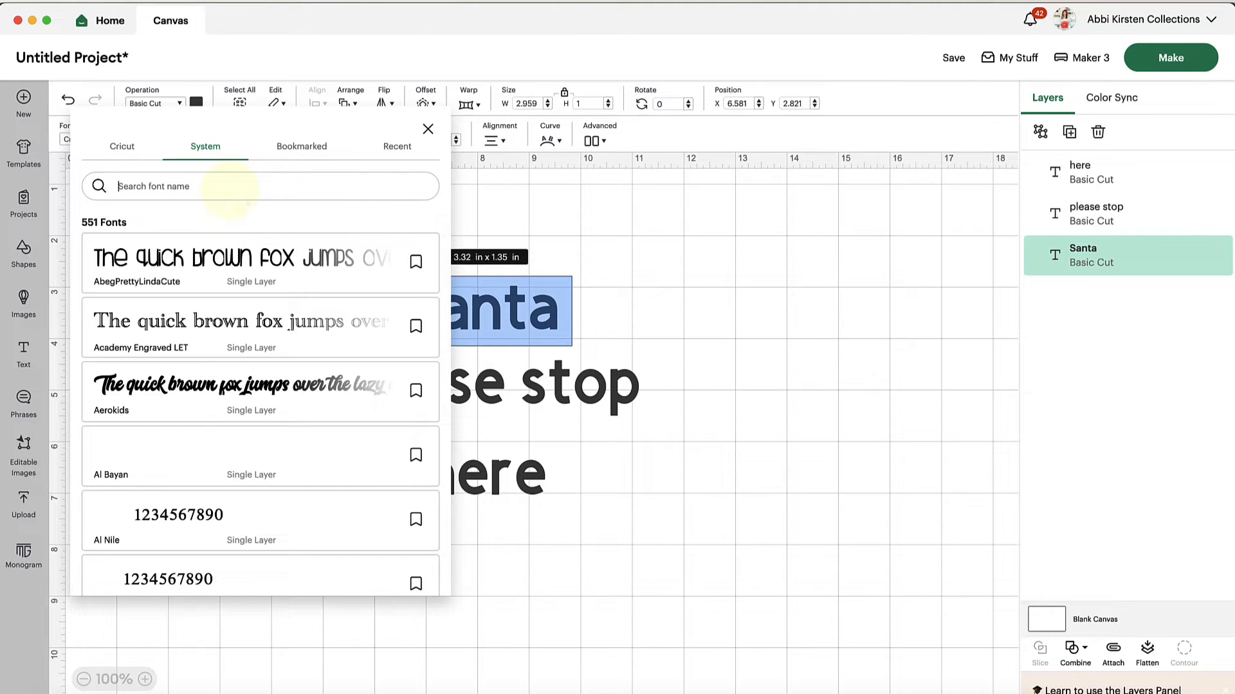
pyautogui.write('happy santa')
pyautogui.press('Return')
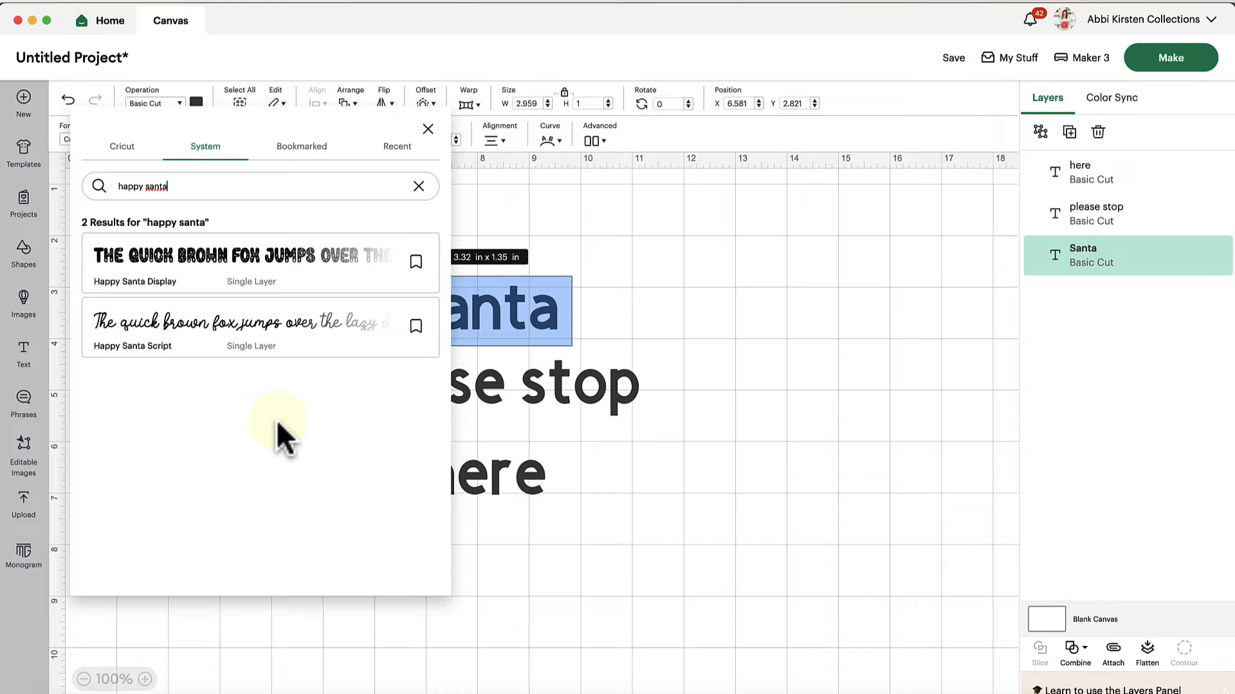
pyautogui.click(217, 268)
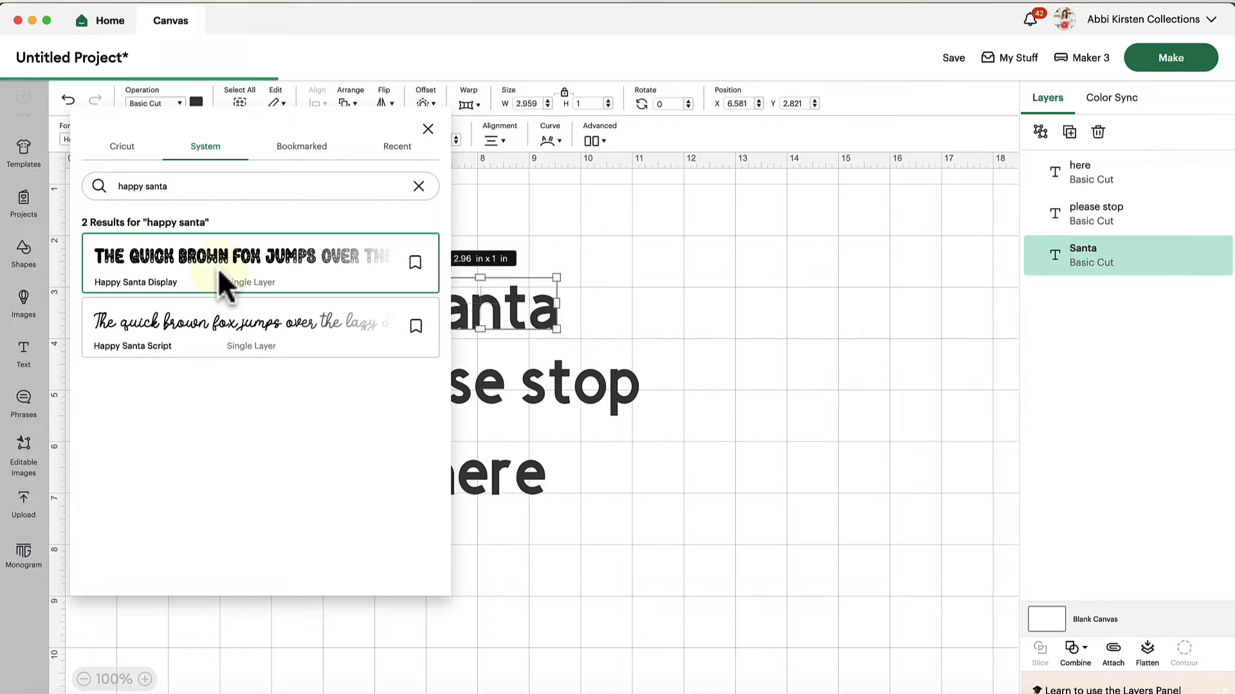
pyautogui.click(646, 307)
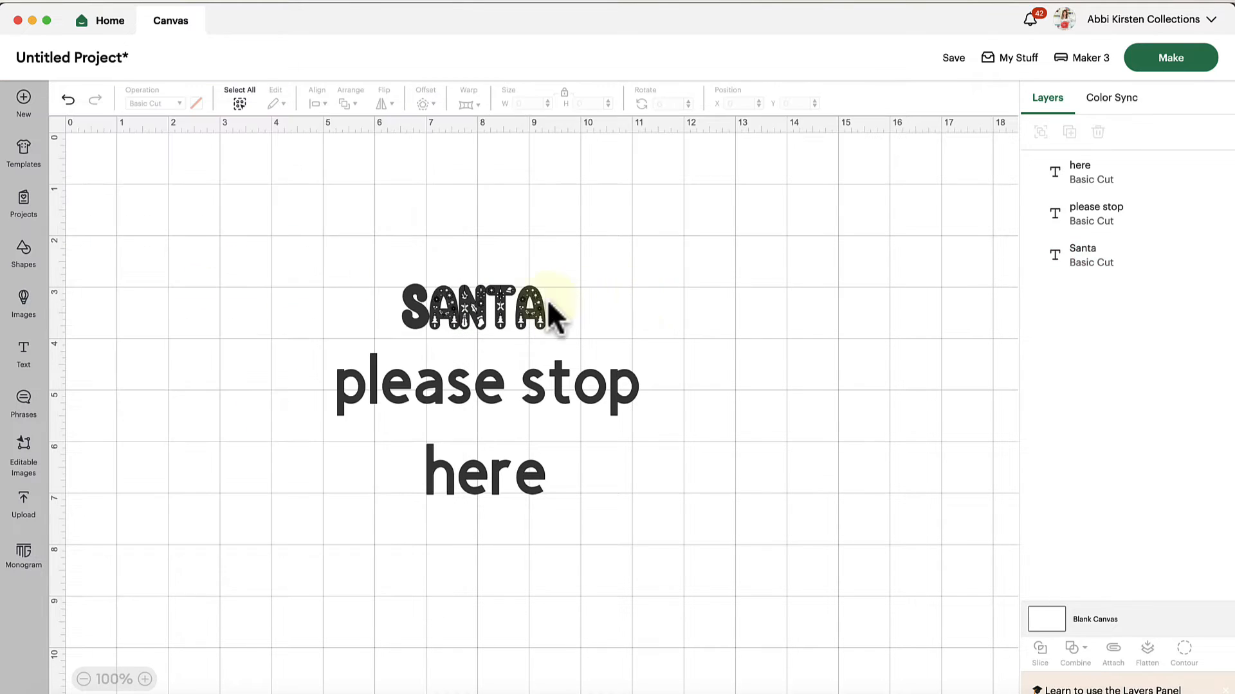
# Move "Santa" to about X 7, Y 2.94, and bring "please stop" and "here" closer beneath it, at about Y 4.09 and Y 5.65
pyautogui.moveTo(504, 312); pyautogui.dragTo(532, 320)
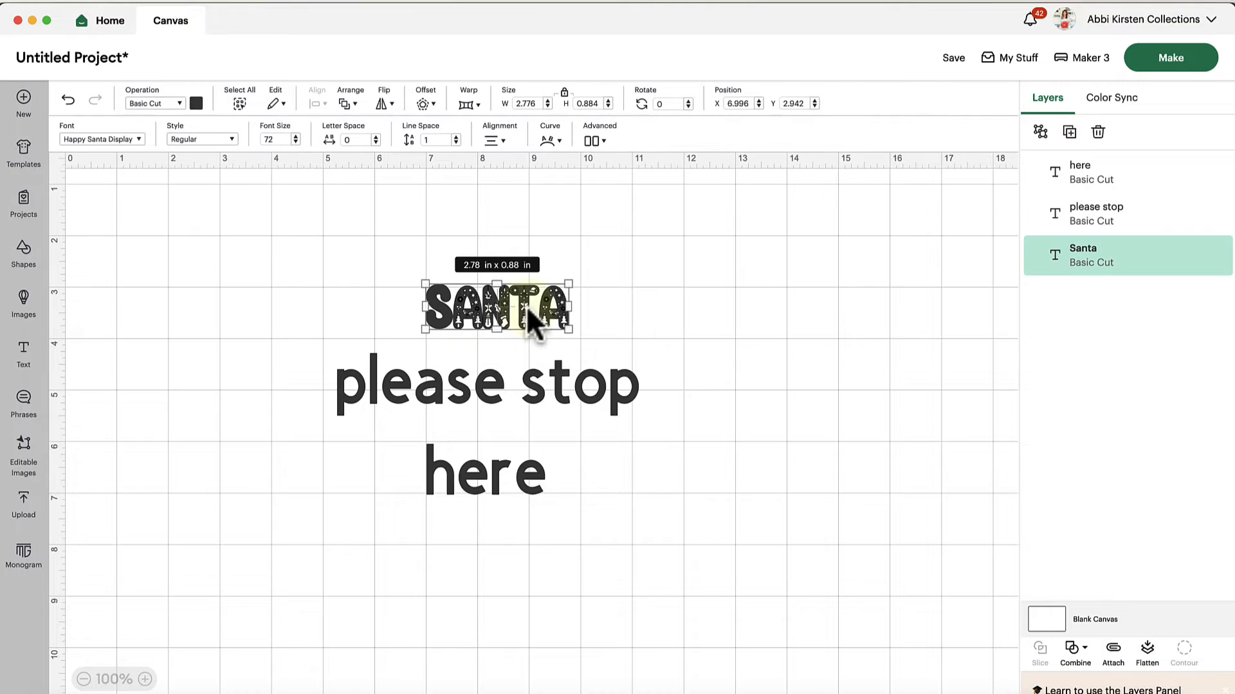
pyautogui.click(145, 679)
pyautogui.click(145, 679)
pyautogui.click(144, 679)
pyautogui.scroll(3, 338, 527)
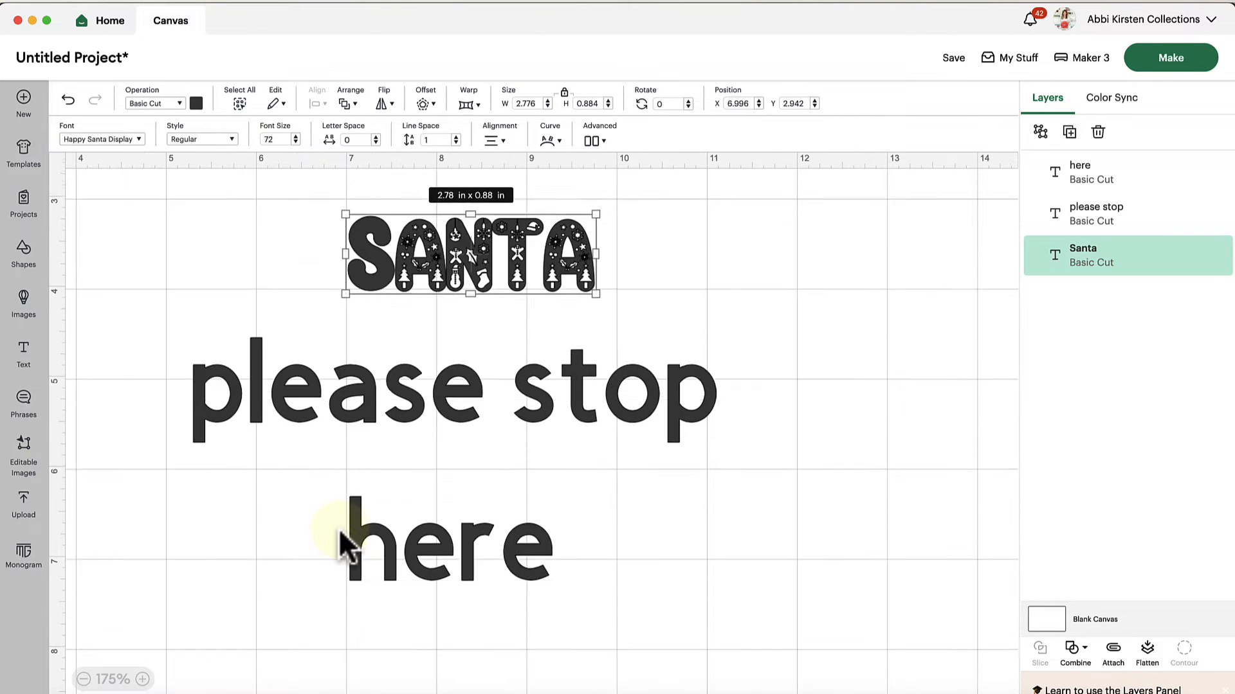
pyautogui.hscroll(-3, 339, 527)
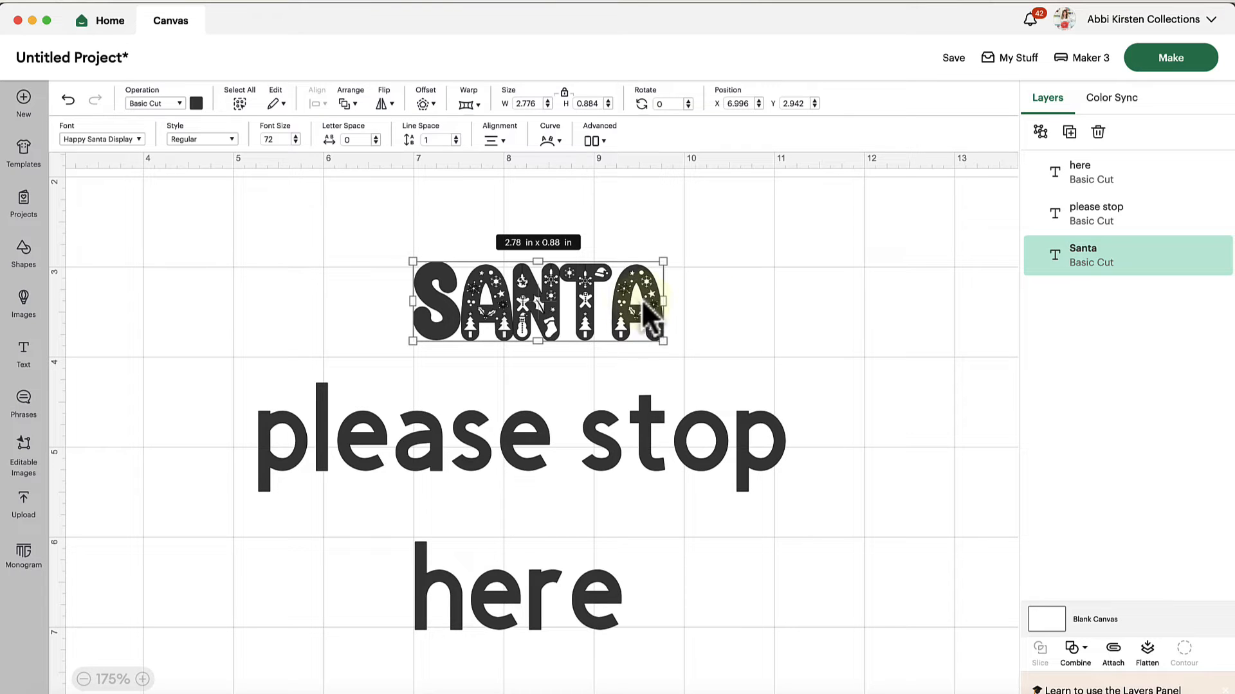
pyautogui.click(646, 430)
pyautogui.moveTo(670, 436)
pyautogui.mouseDown()
pyautogui.moveTo(697, 435)
pyautogui.moveTo(689, 427)
pyautogui.mouseUp()
pyautogui.moveTo(535, 598); pyautogui.dragTo(583, 562)
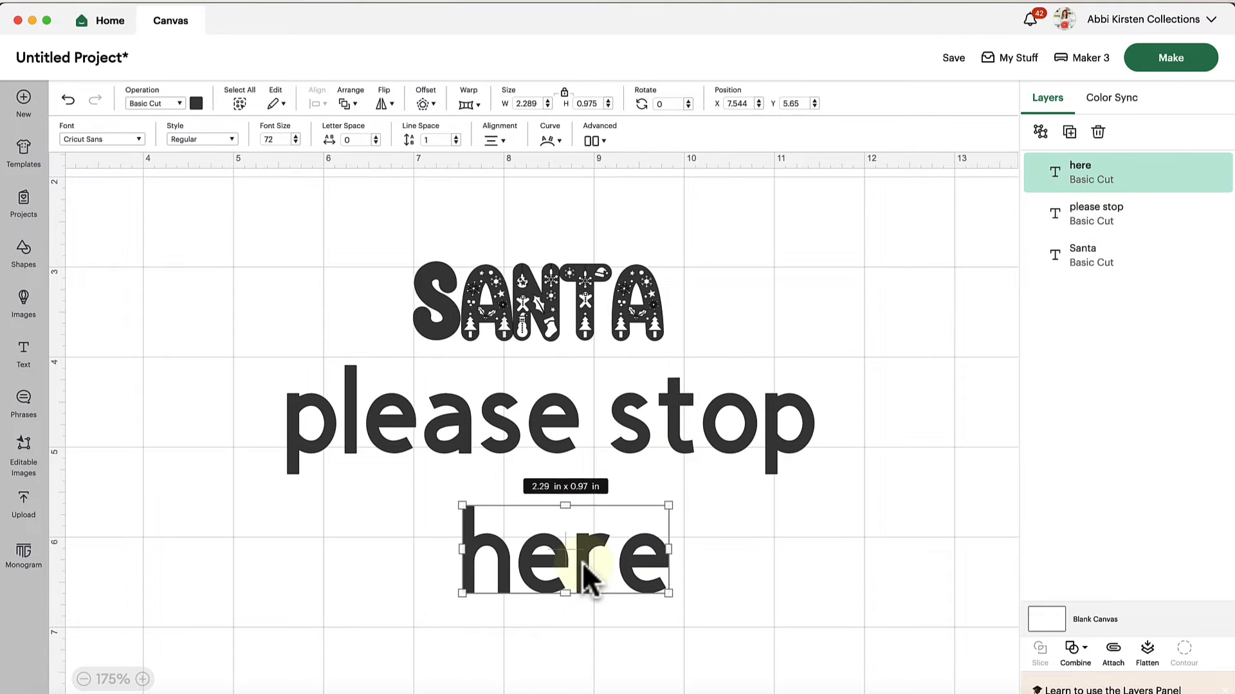
# Apply the Happy Santa Script font to "please stop" and place it just beneath "Santa", at about X 6.27, Y 3.99
pyautogui.click(560, 451)
pyautogui.doubleClick(558, 445)
pyautogui.click(100, 139)
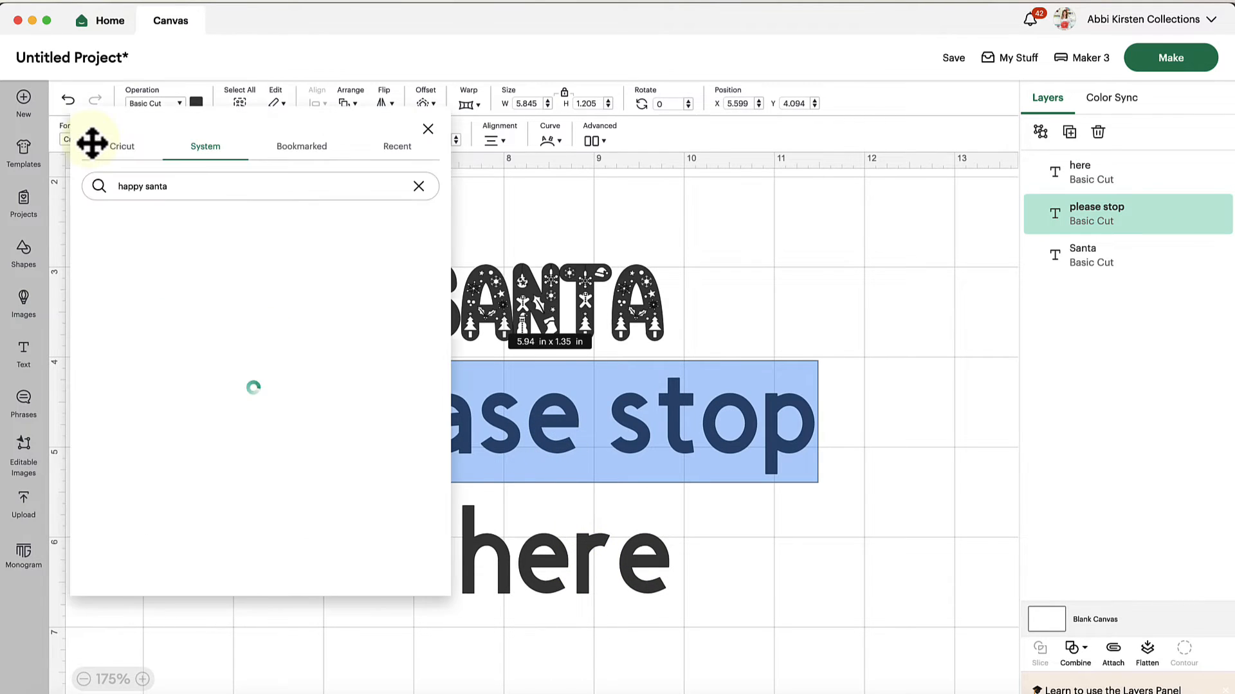
pyautogui.click(214, 334)
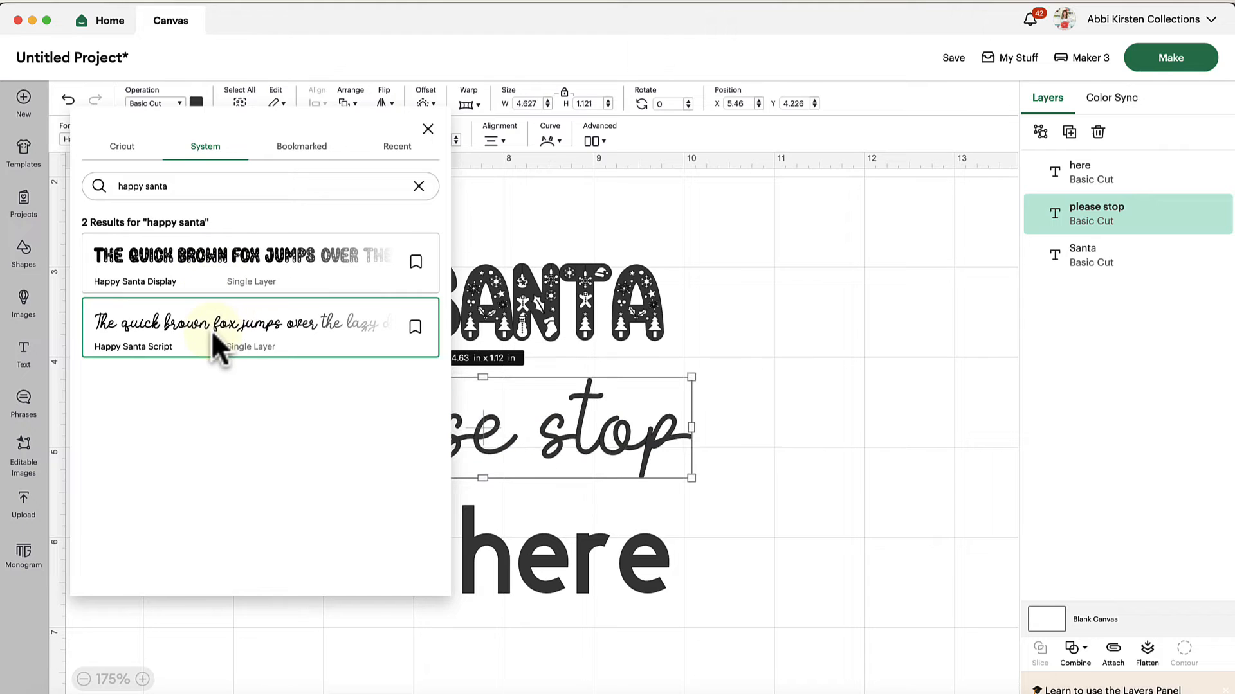
pyautogui.click(819, 491)
pyautogui.moveTo(628, 435); pyautogui.dragTo(695, 416)
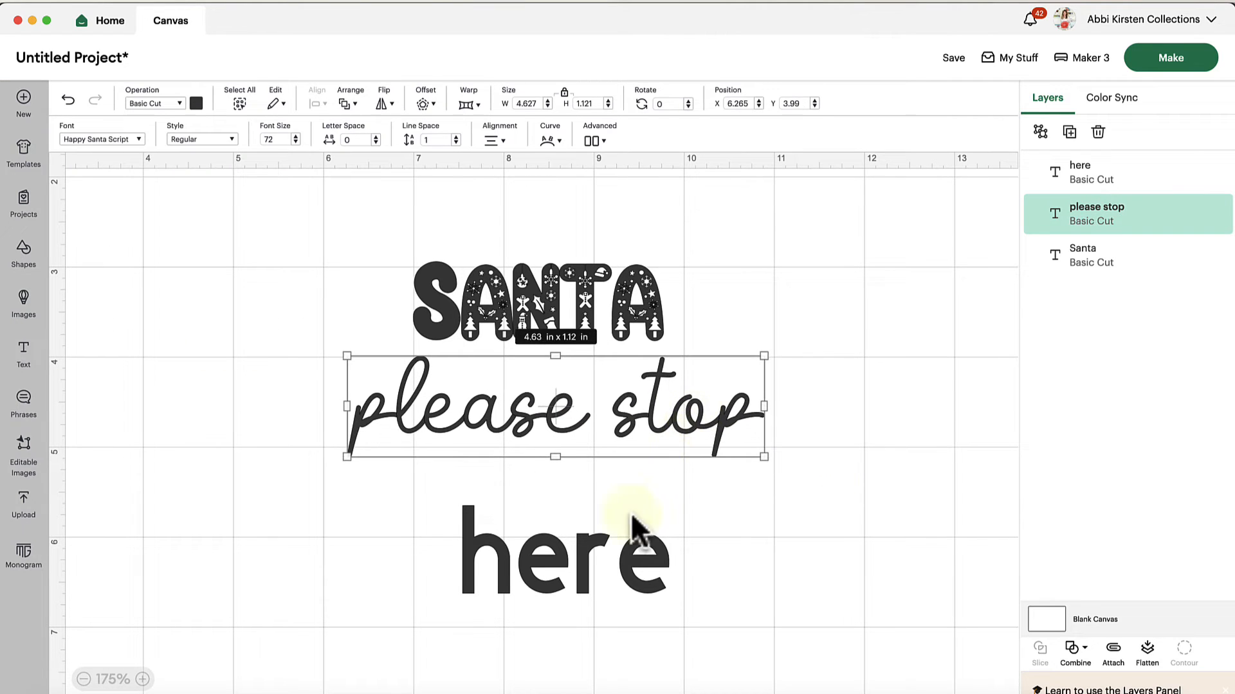
# Apply the Happy Santa Display font to "here" and place it beneath "please stop", at about X 7.42, Y 5.25
pyautogui.click(601, 534)
pyautogui.doubleClick(596, 509)
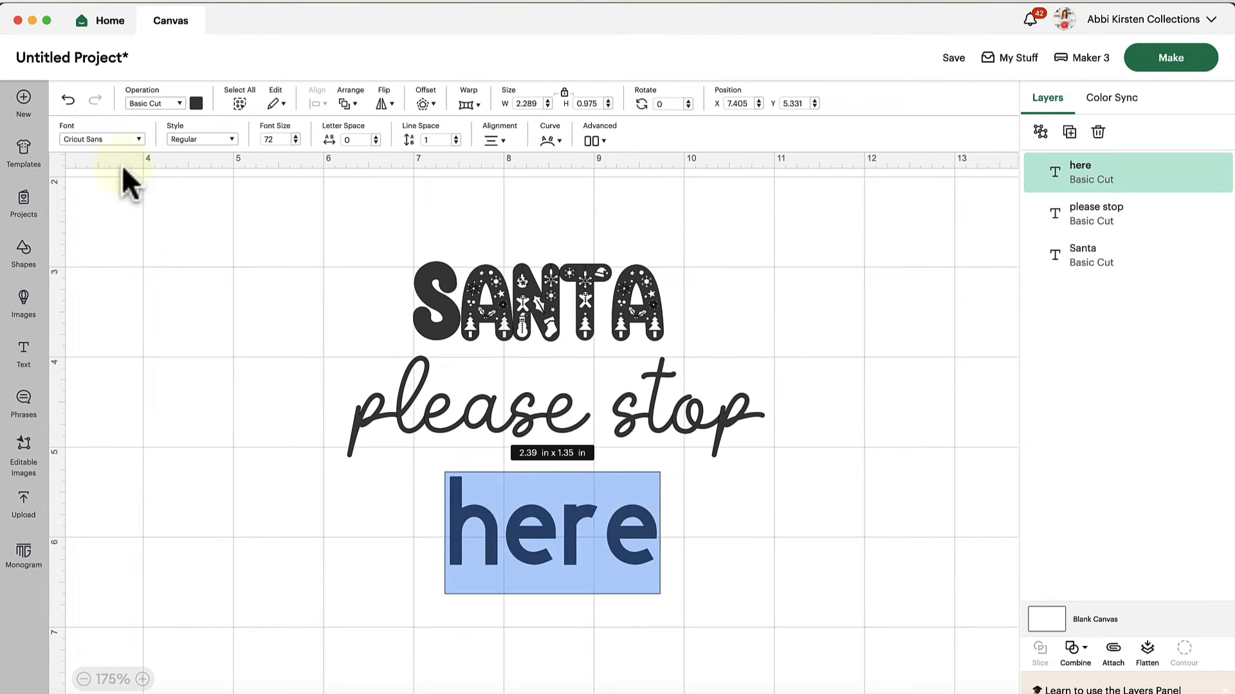
pyautogui.click(97, 139)
pyautogui.click(196, 267)
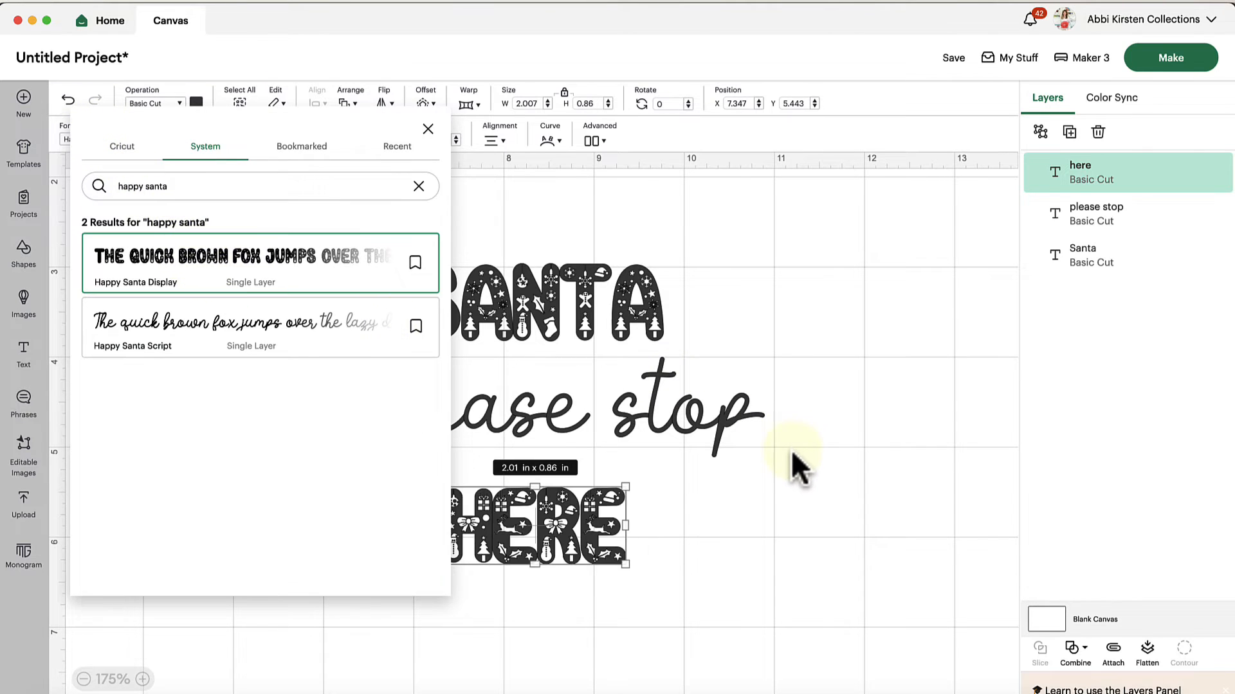
pyautogui.click(793, 468)
pyautogui.moveTo(610, 508); pyautogui.dragTo(510, 528)
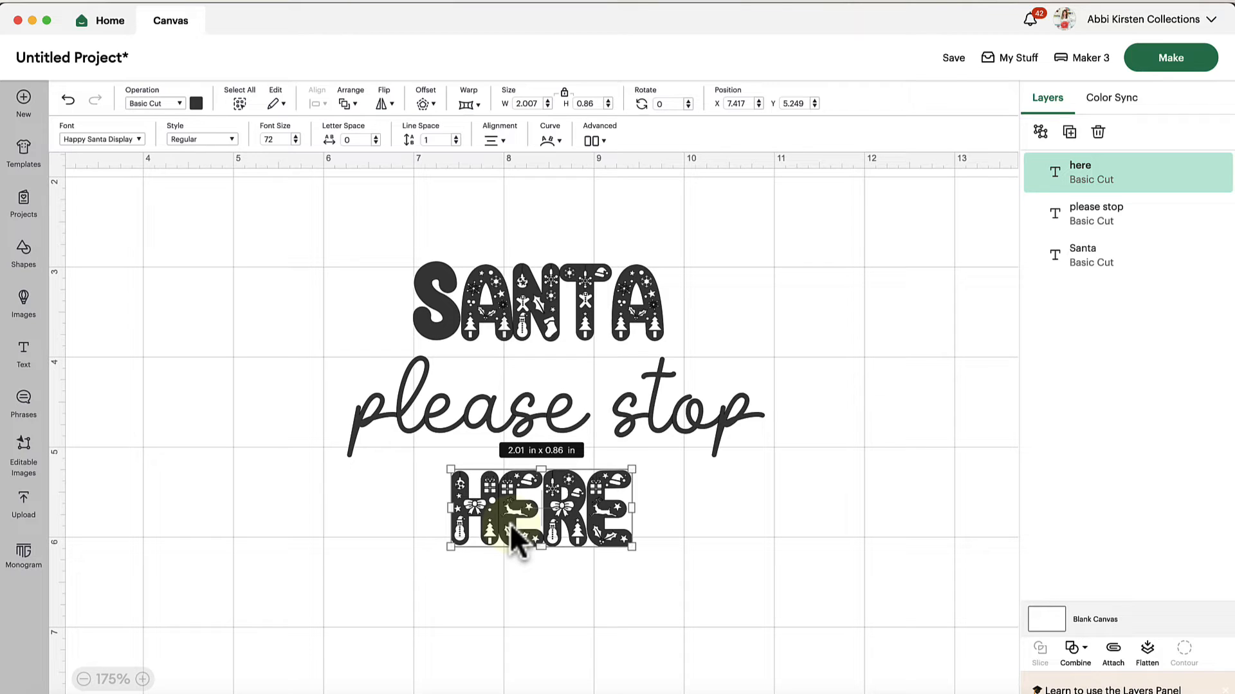
pyautogui.click(765, 422)
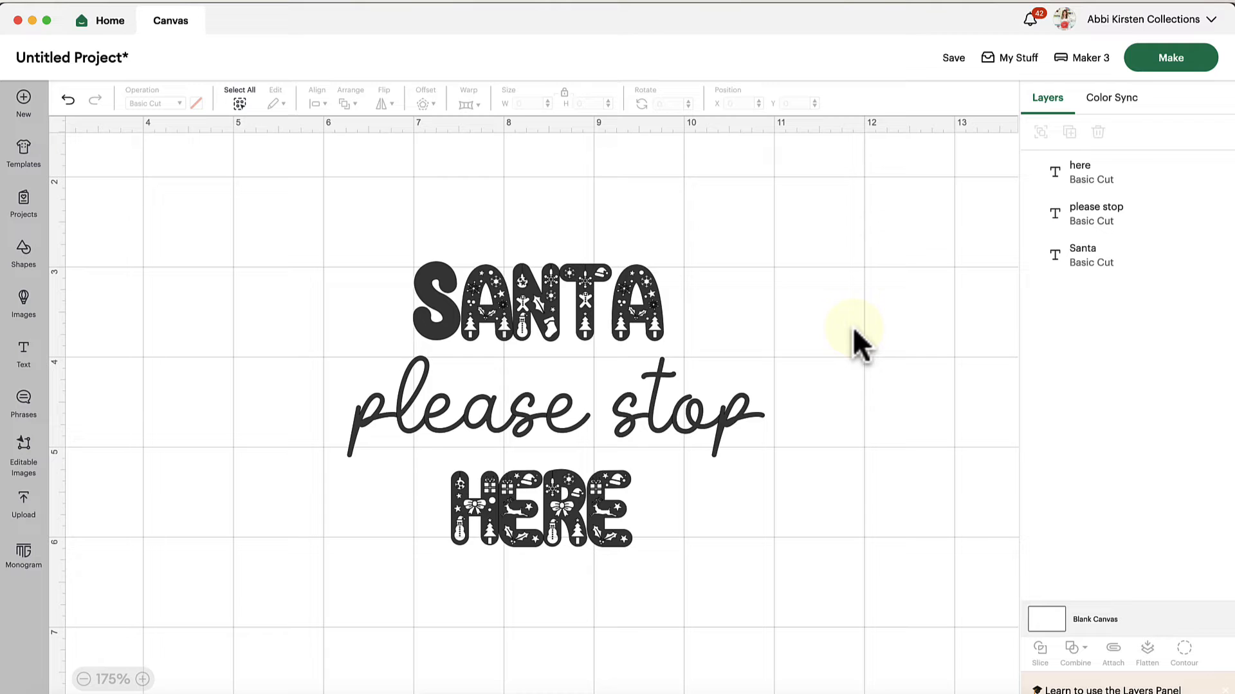
# Switch to the Chrome browser, open the Fontcloud files page and look through the list of uploaded fonts
pyautogui.click(469, 692)
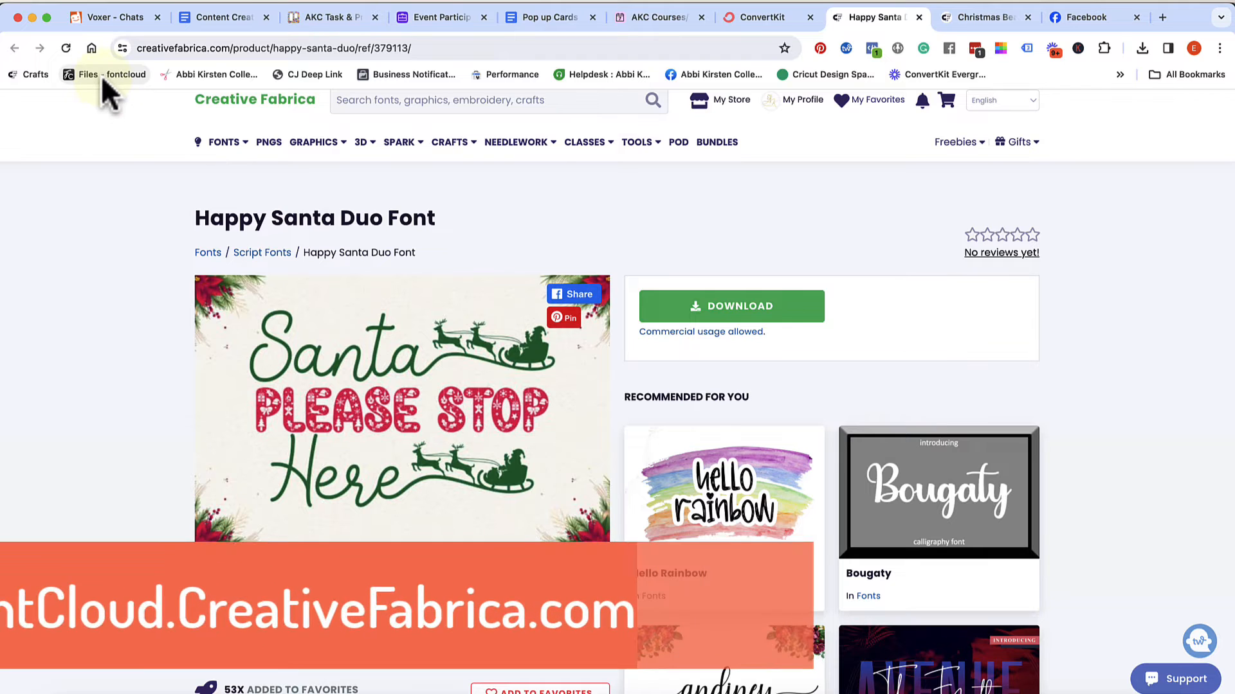
pyautogui.click(102, 75)
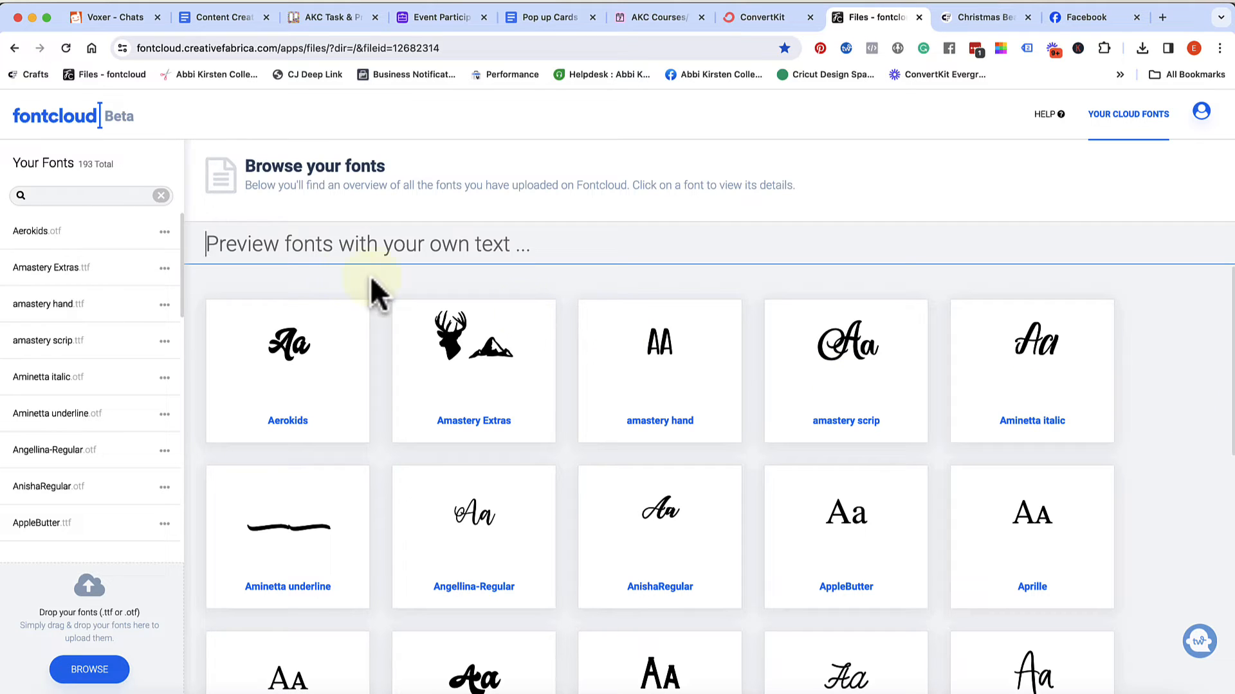
pyautogui.scroll(-20, 84, 379)
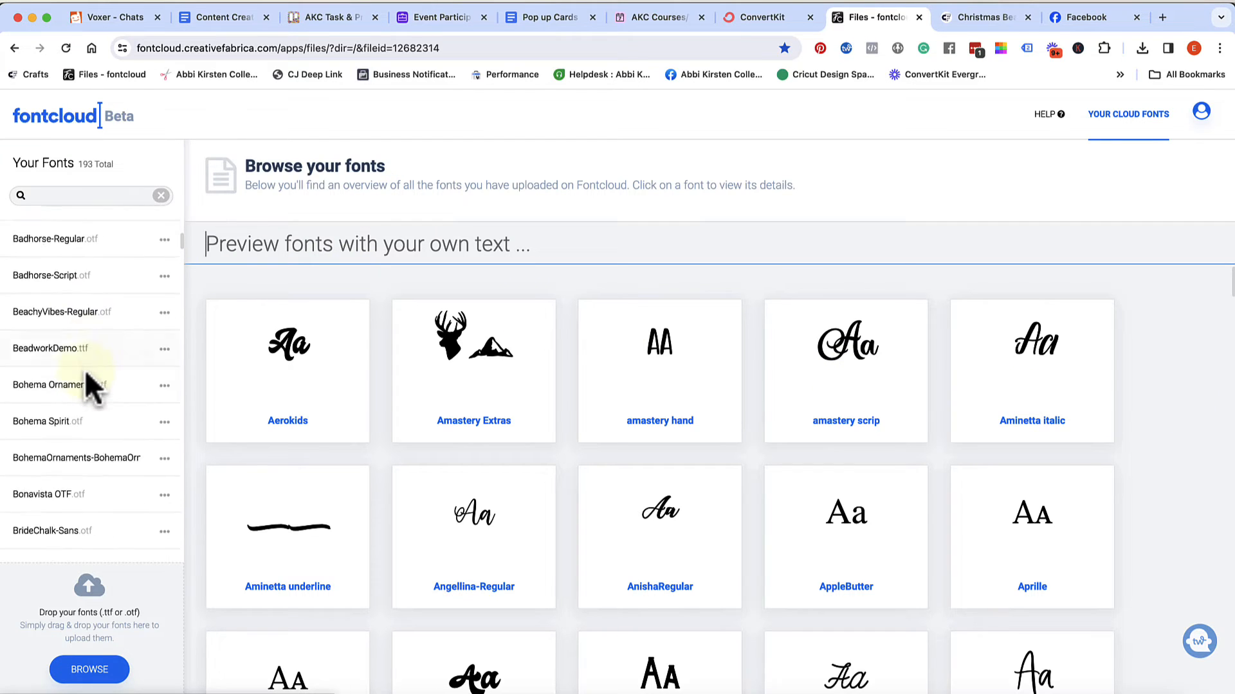
pyautogui.scroll(-20, 90, 386)
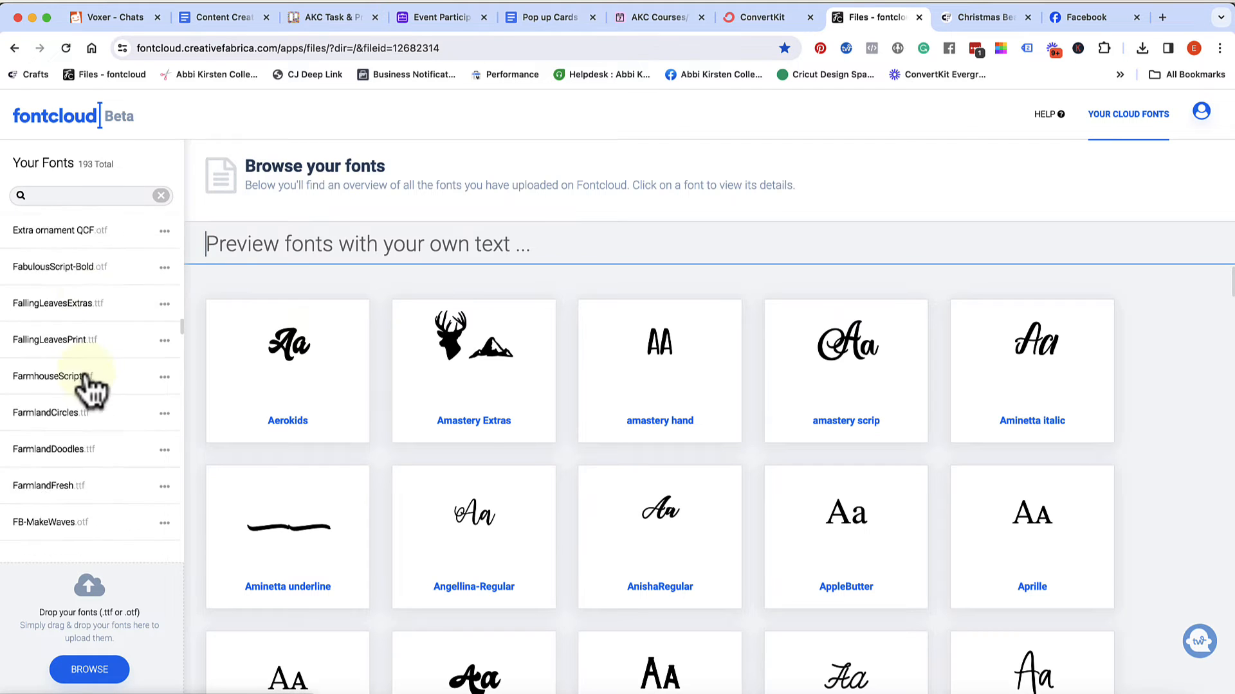
pyautogui.scroll(20, 87, 374)
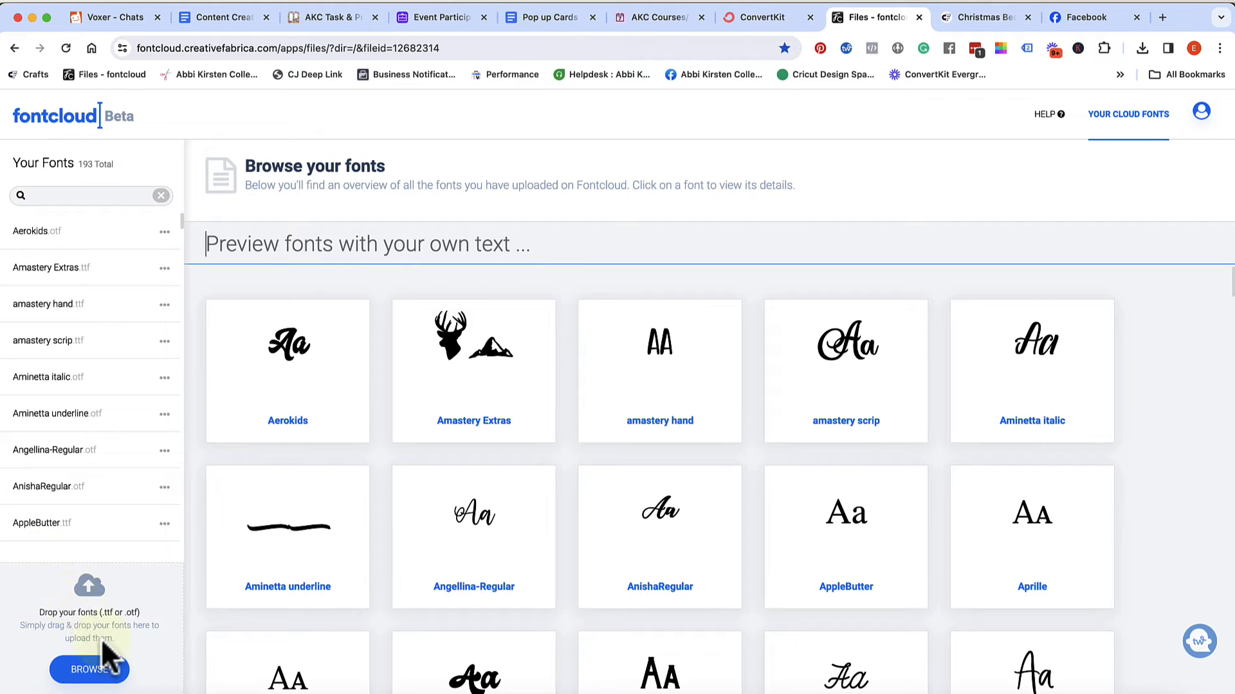
# Upload Happy Santa Display.otf and Happy Santa Script.otf from the Happy-Santa-Duo-82614918 folder in Finder to Fontcloud
pyautogui.click(90, 669)
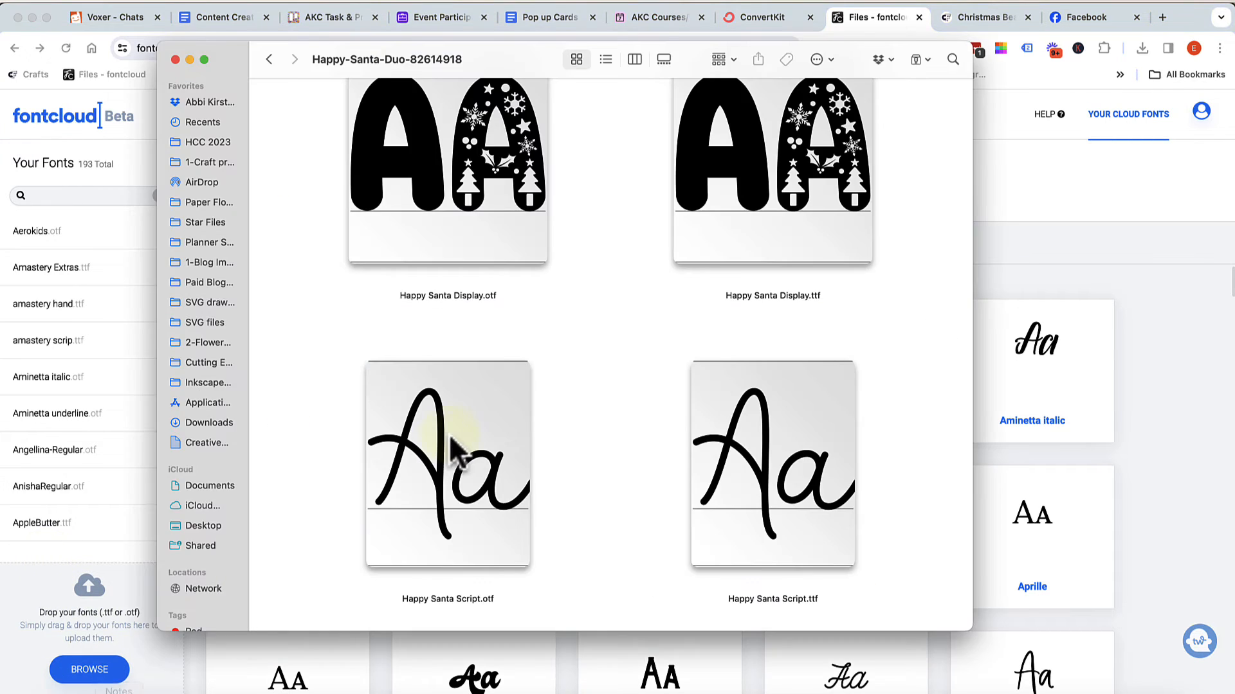
pyautogui.click(470, 194)
pyautogui.keyDown('super'); pyautogui.click(488, 442); pyautogui.keyUp('super')
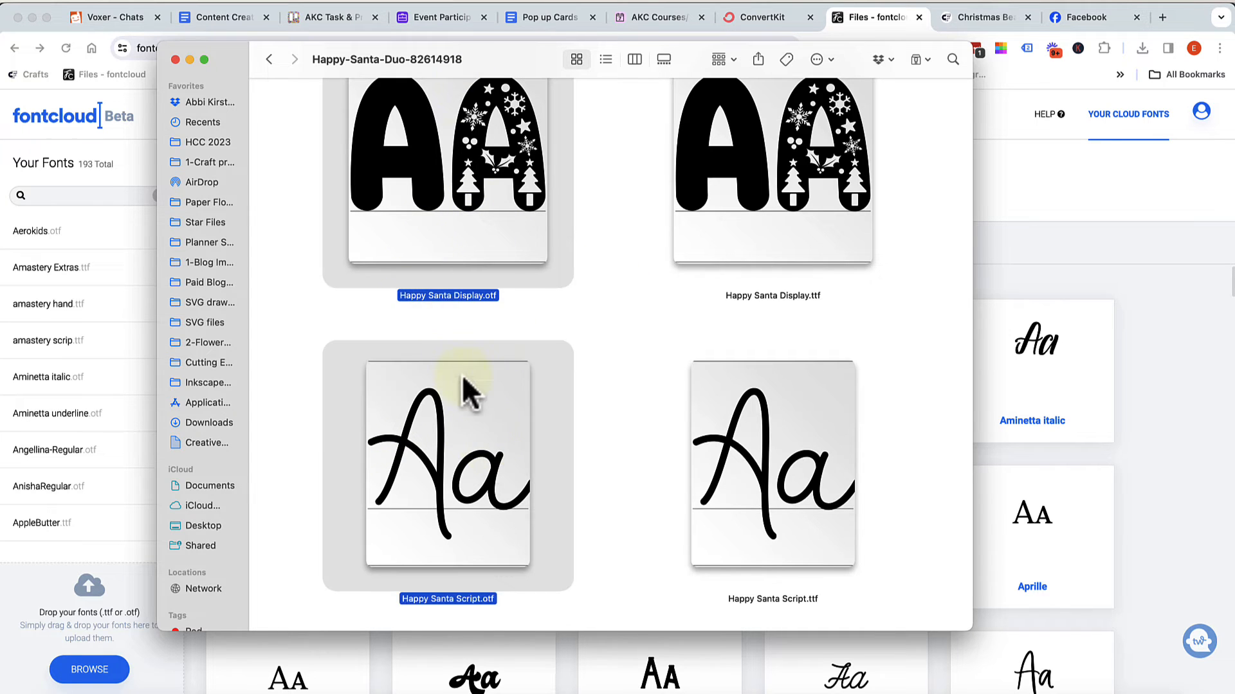
pyautogui.moveTo(463, 61); pyautogui.dragTo(582, 64)
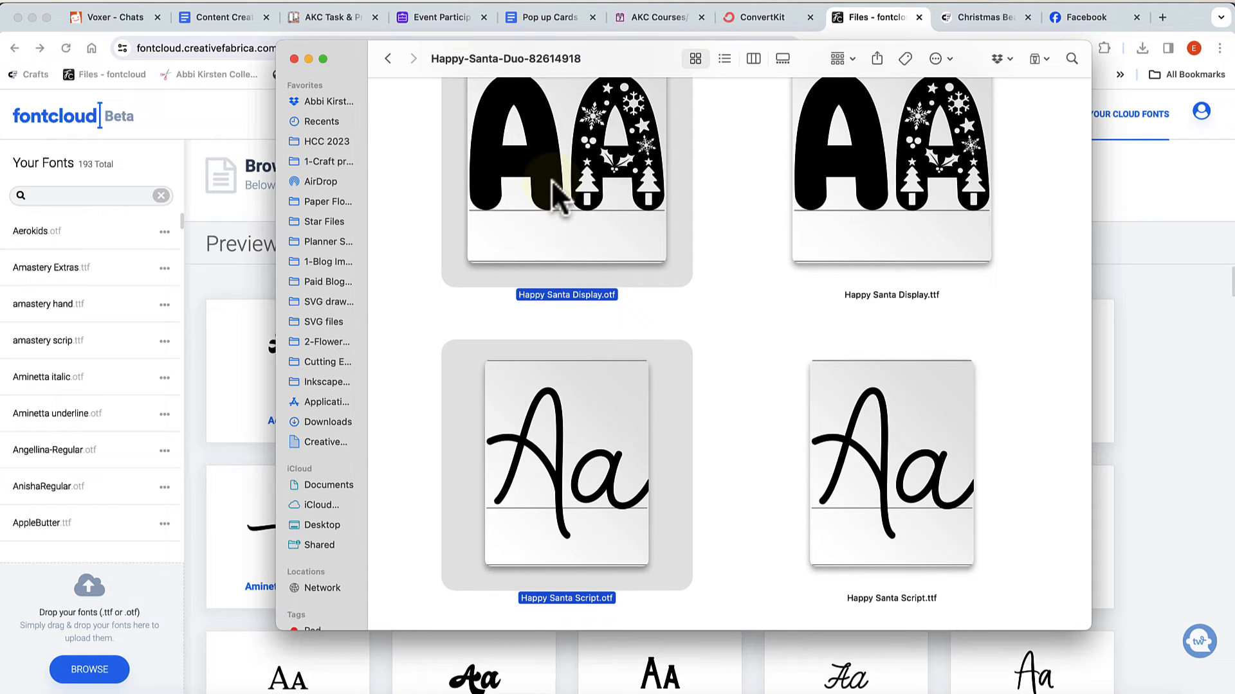
pyautogui.moveTo(551, 182); pyautogui.dragTo(137, 408)
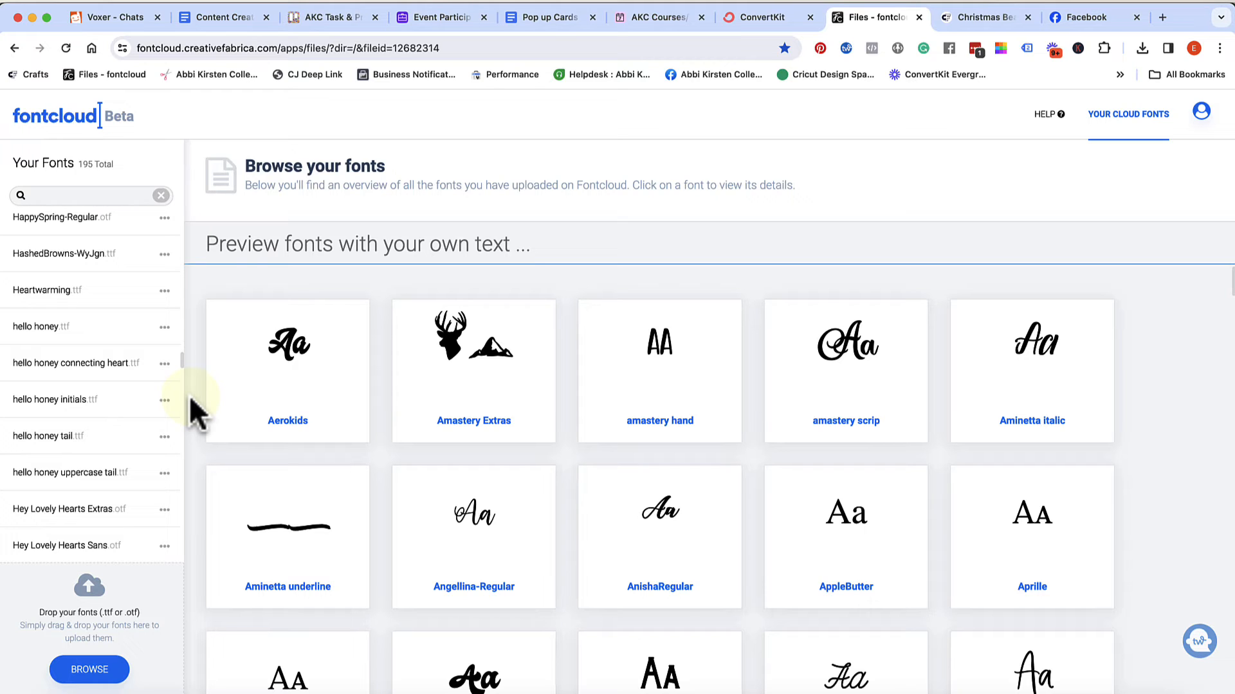
# View the file options of the HappySpring-Regular font, and glance at the local Happy Santa font folder in Finder
pyautogui.click(165, 220)
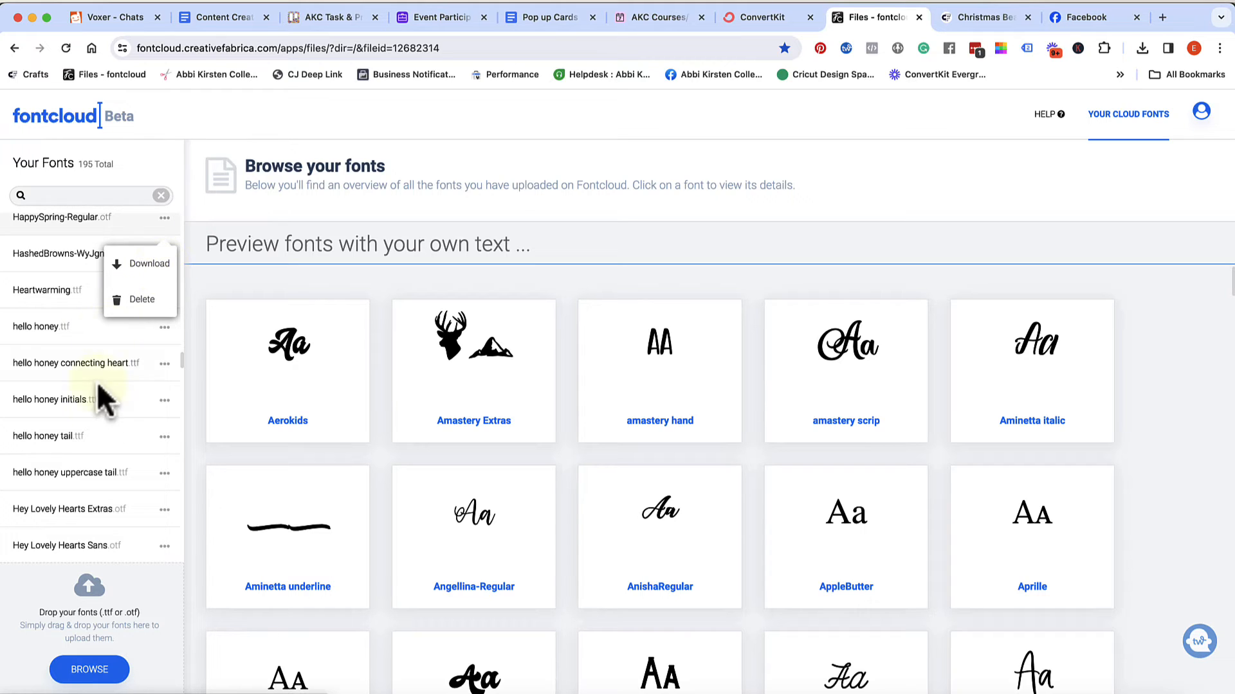
pyautogui.click(198, 419)
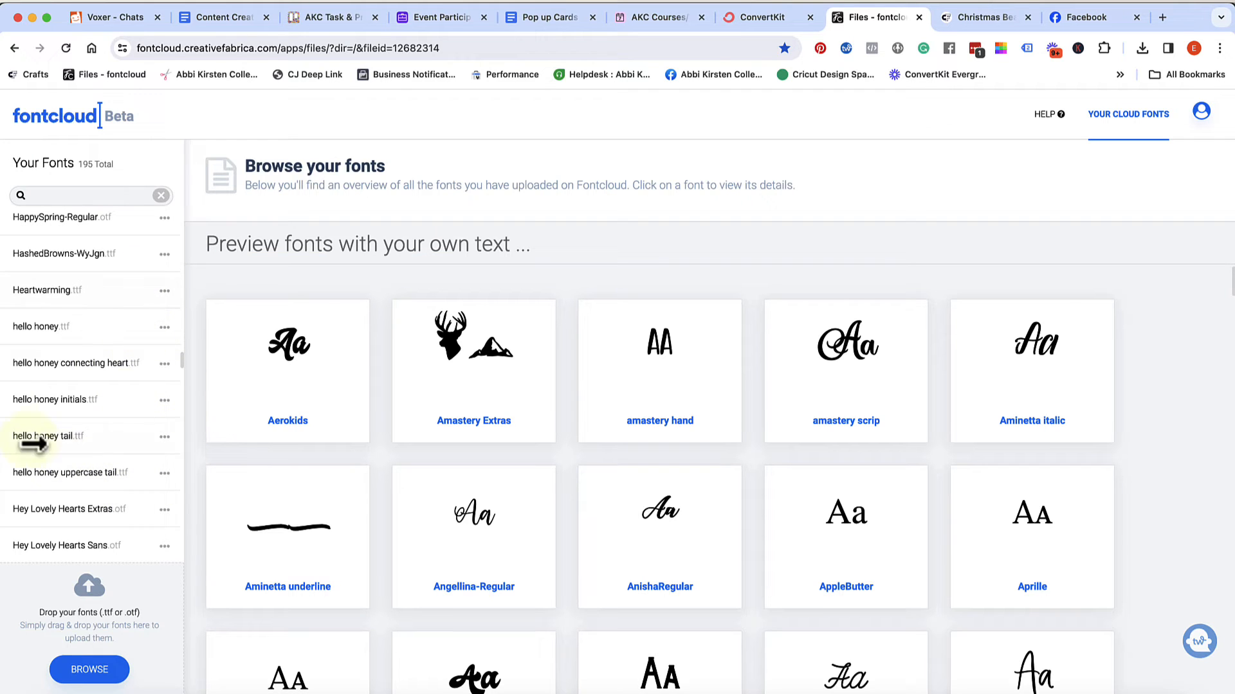
pyautogui.click(69, 693)
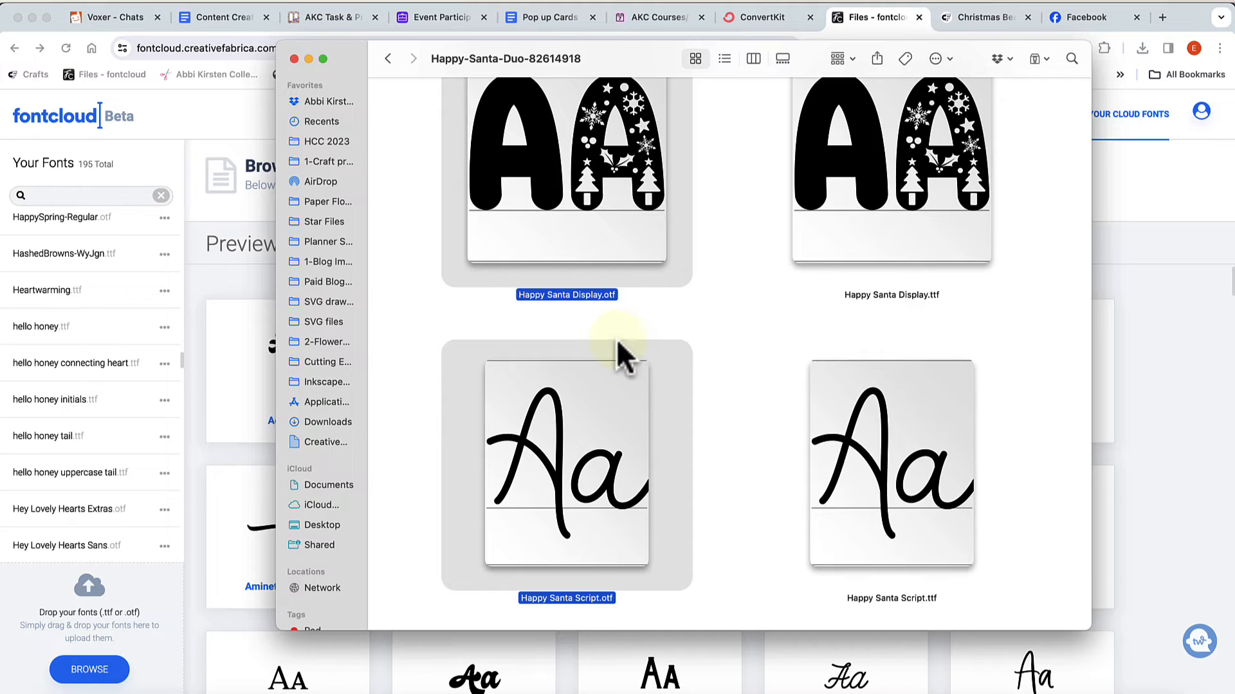
pyautogui.click(197, 431)
pyautogui.click(164, 218)
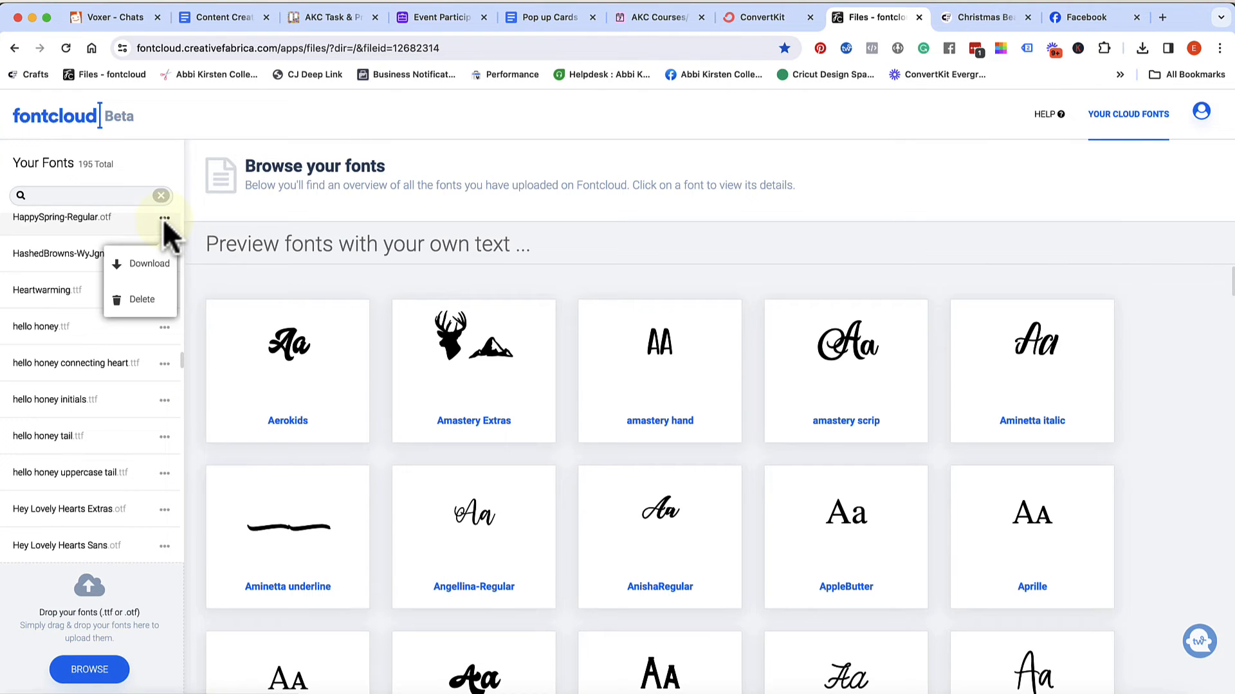
pyautogui.click(199, 298)
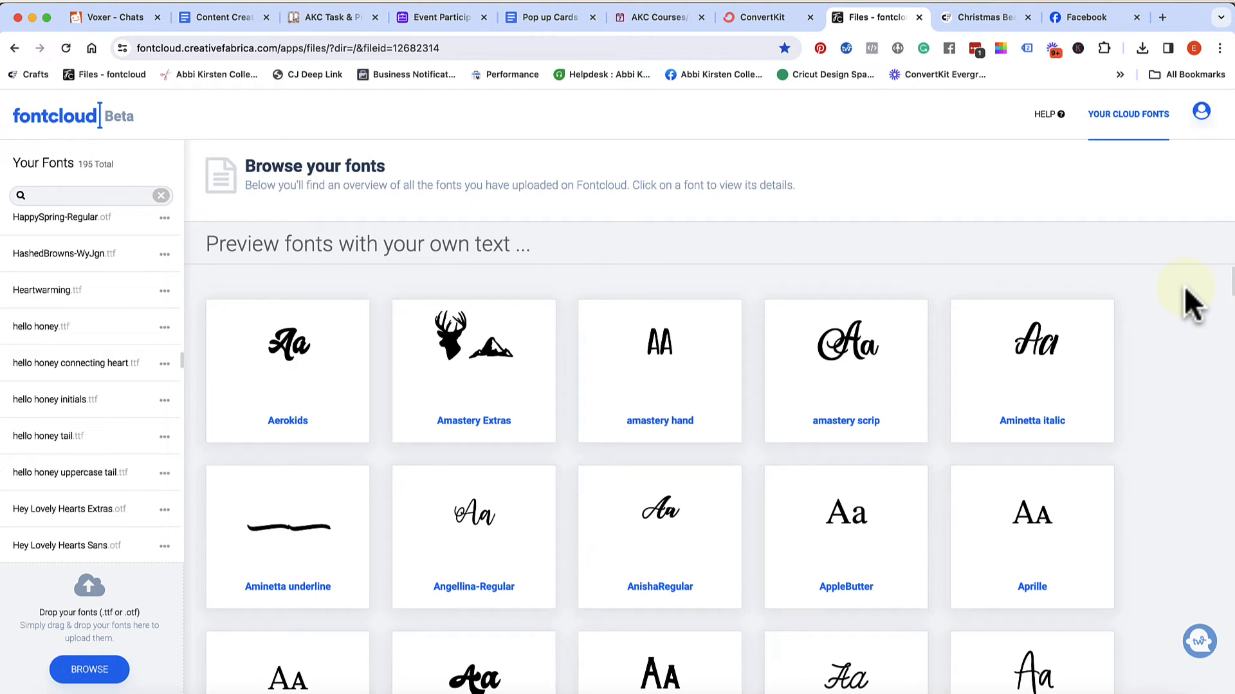
# Preview all uploaded fonts with the text "Santa please stop here"
pyautogui.click(521, 248)
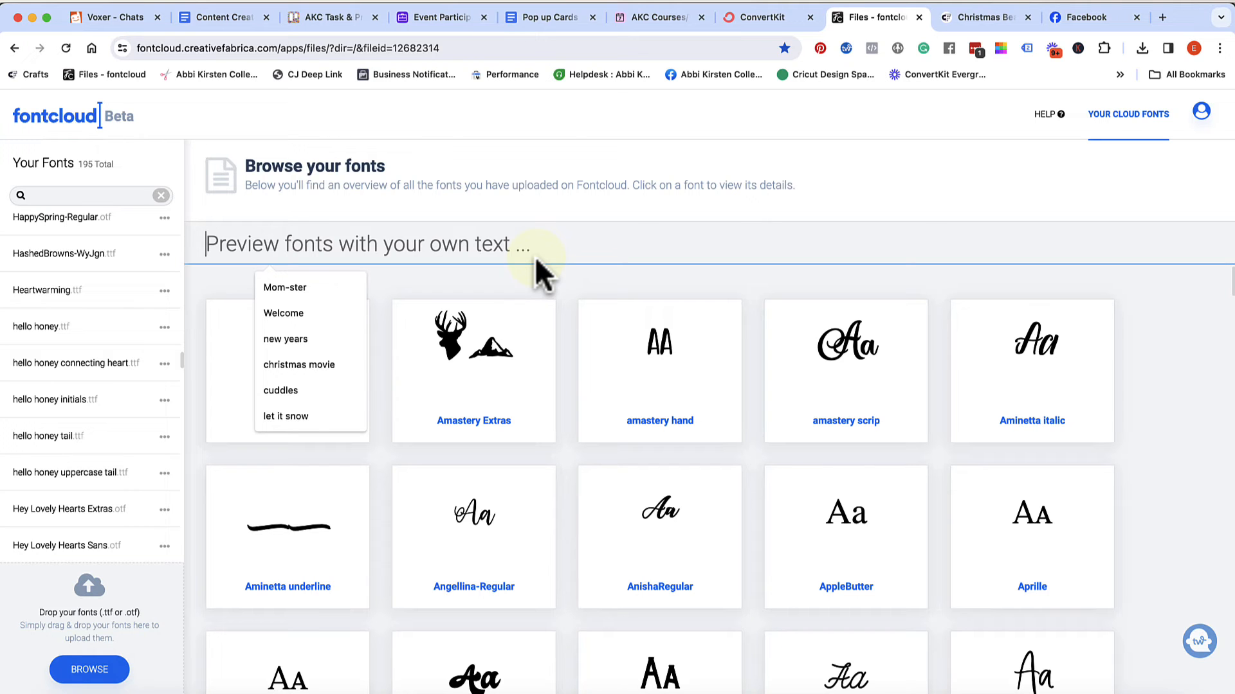
pyautogui.write('Santa')
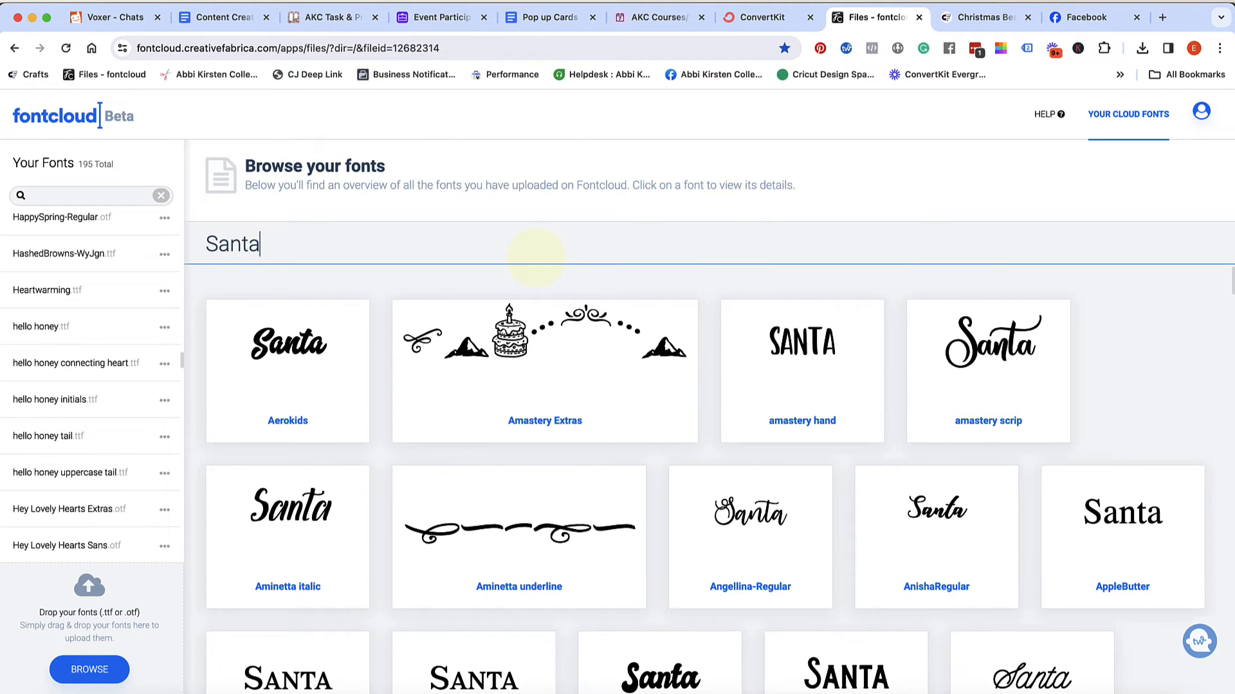
pyautogui.write(' Pe')
pyautogui.press('BackSpace')
pyautogui.press('BackSpace')
pyautogui.write('pl')
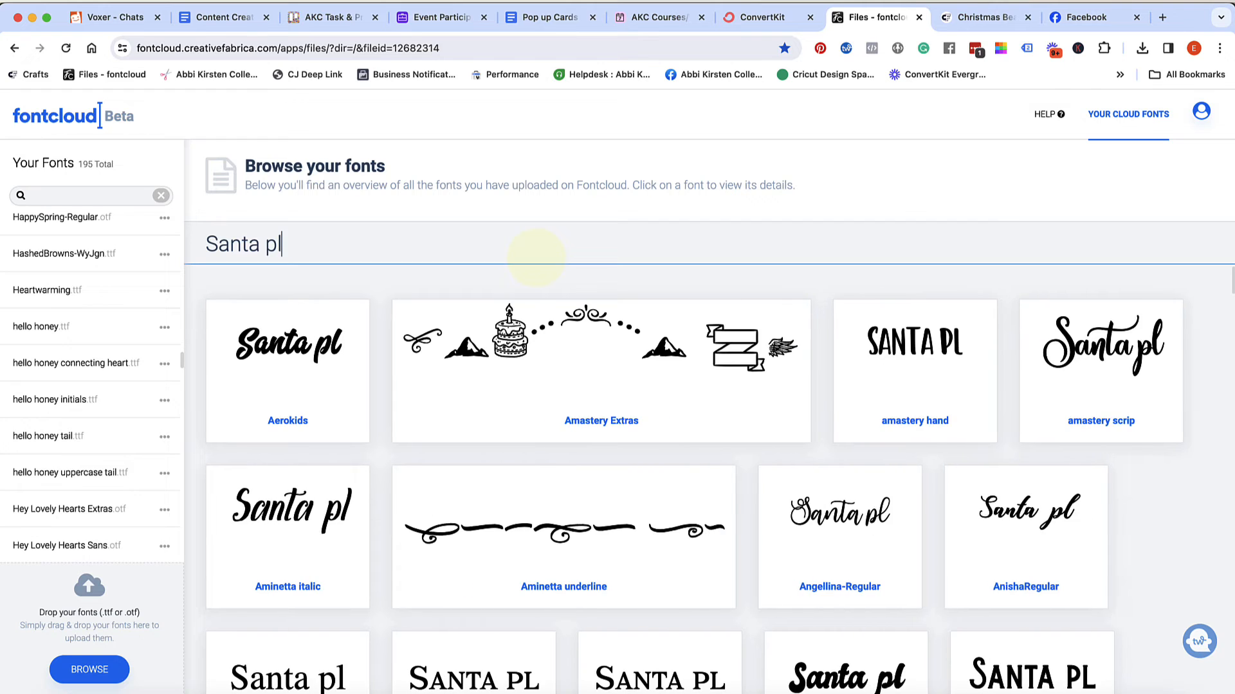
pyautogui.write('ease stop')
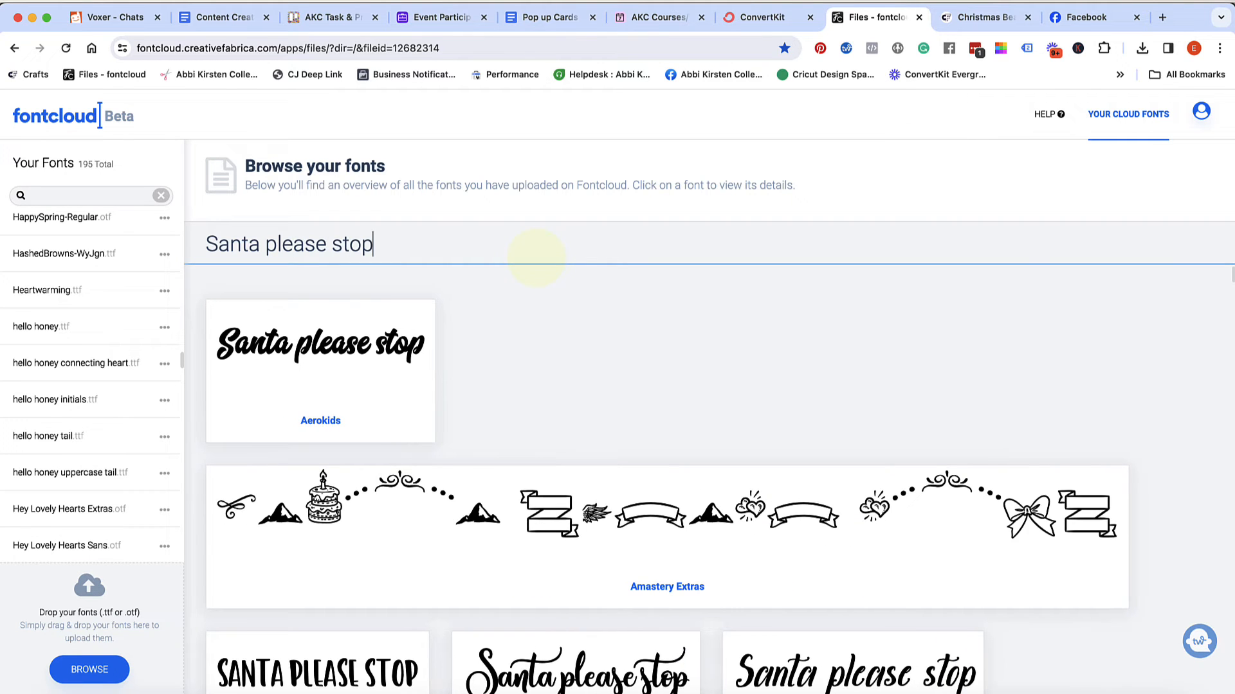
pyautogui.write(' here')
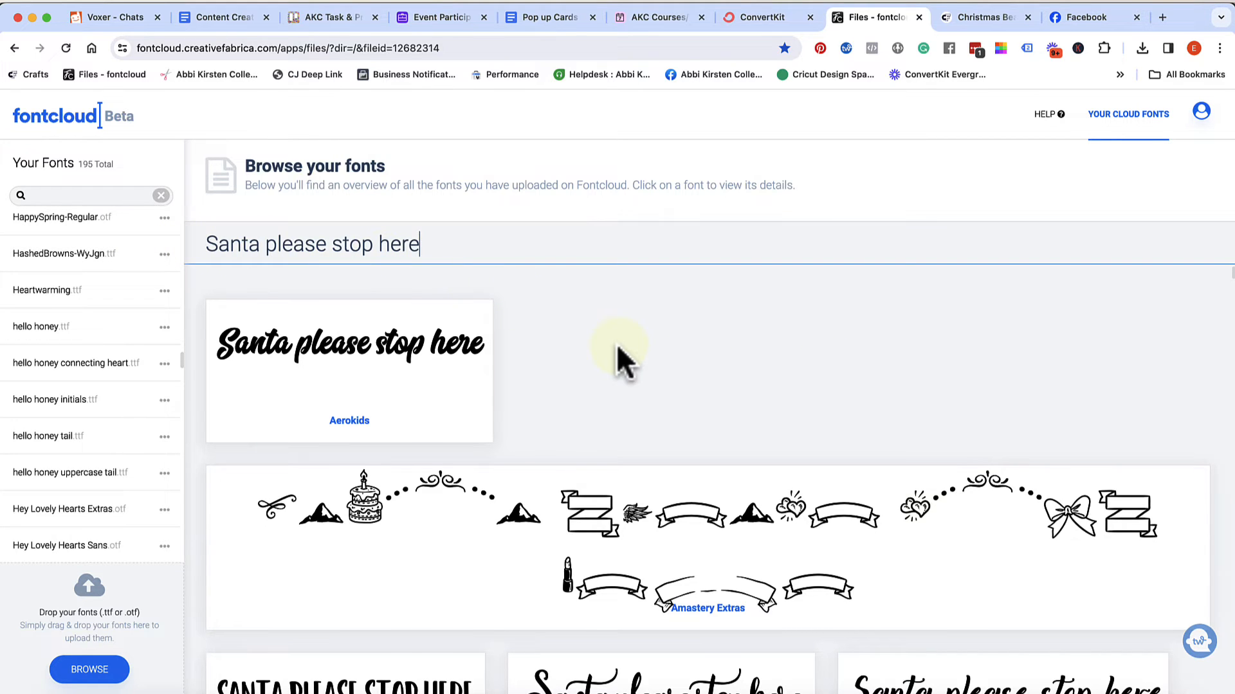
# Look through the font previews of "Santa please stop here" to compare how the phrase appears in each uploaded font
pyautogui.scroll(-3, 617, 351)
pyautogui.scroll(-2, 617, 350)
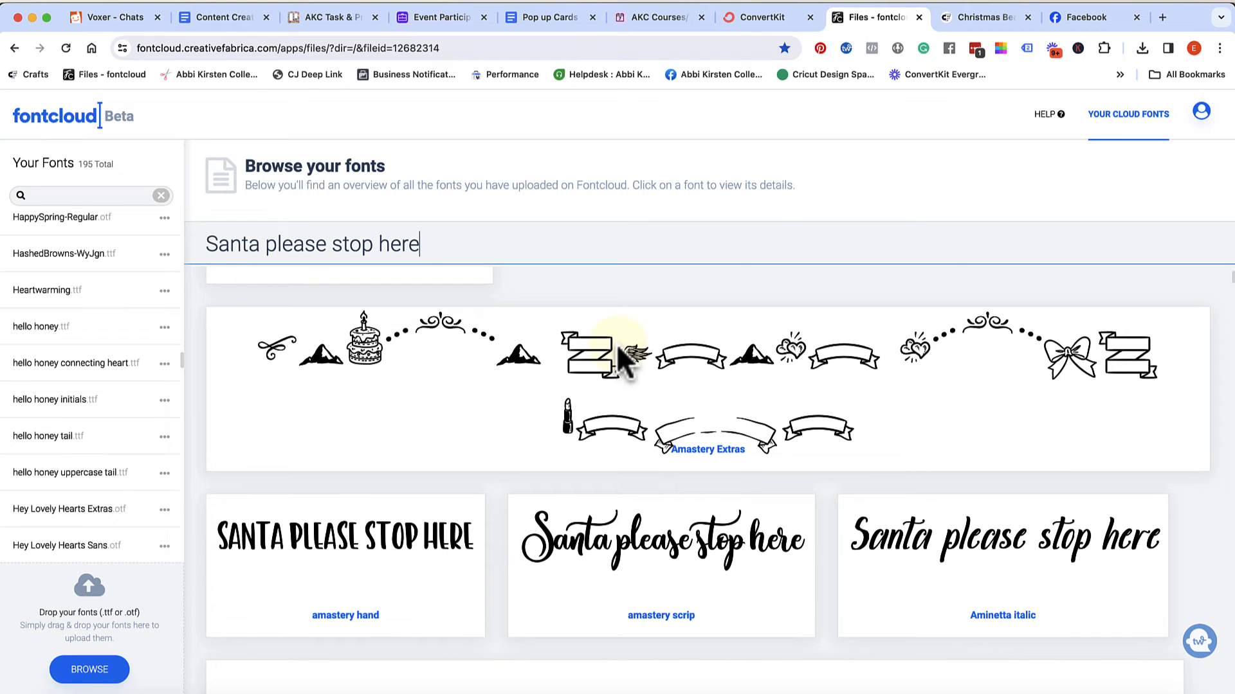
pyautogui.scroll(-10, 617, 350)
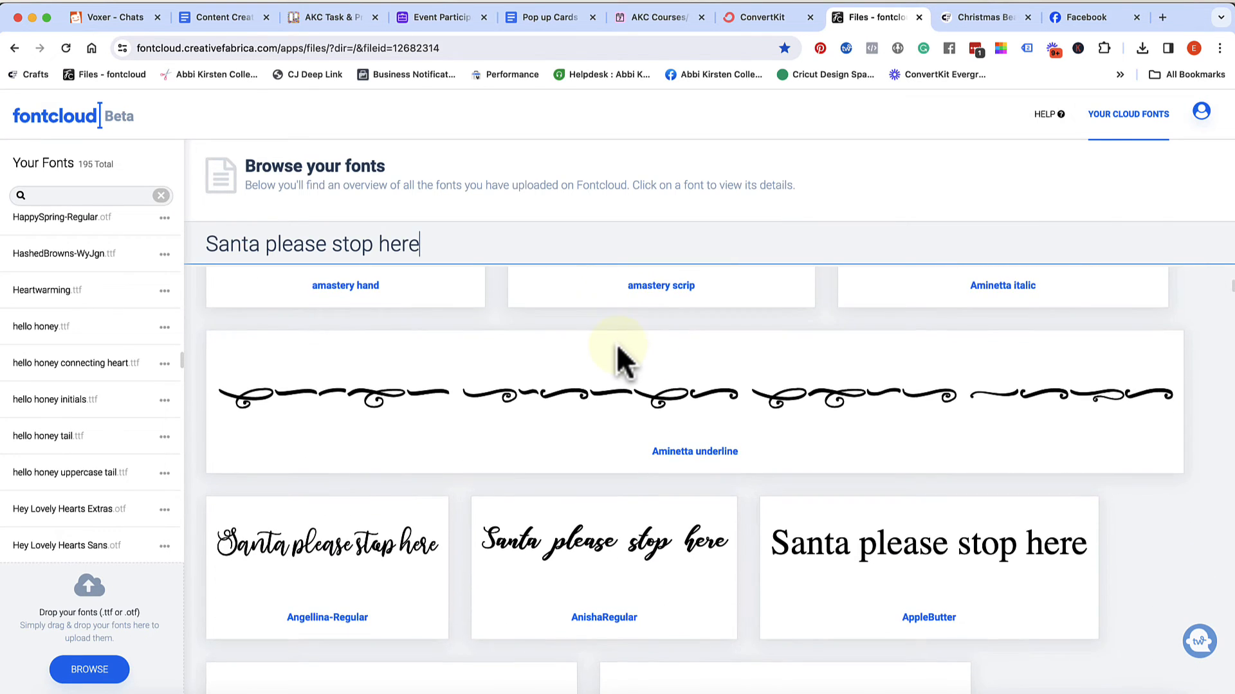
pyautogui.scroll(-5, 620, 360)
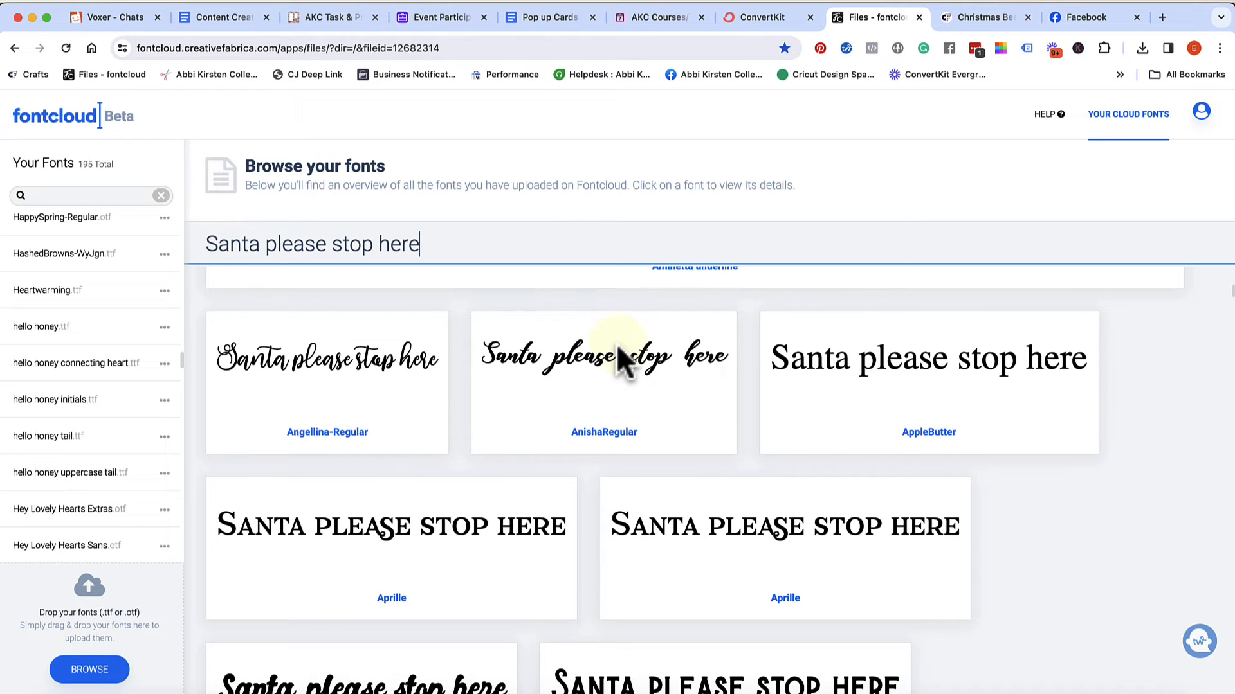
pyautogui.scroll(-10, 618, 350)
pyautogui.scroll(-4, 619, 352)
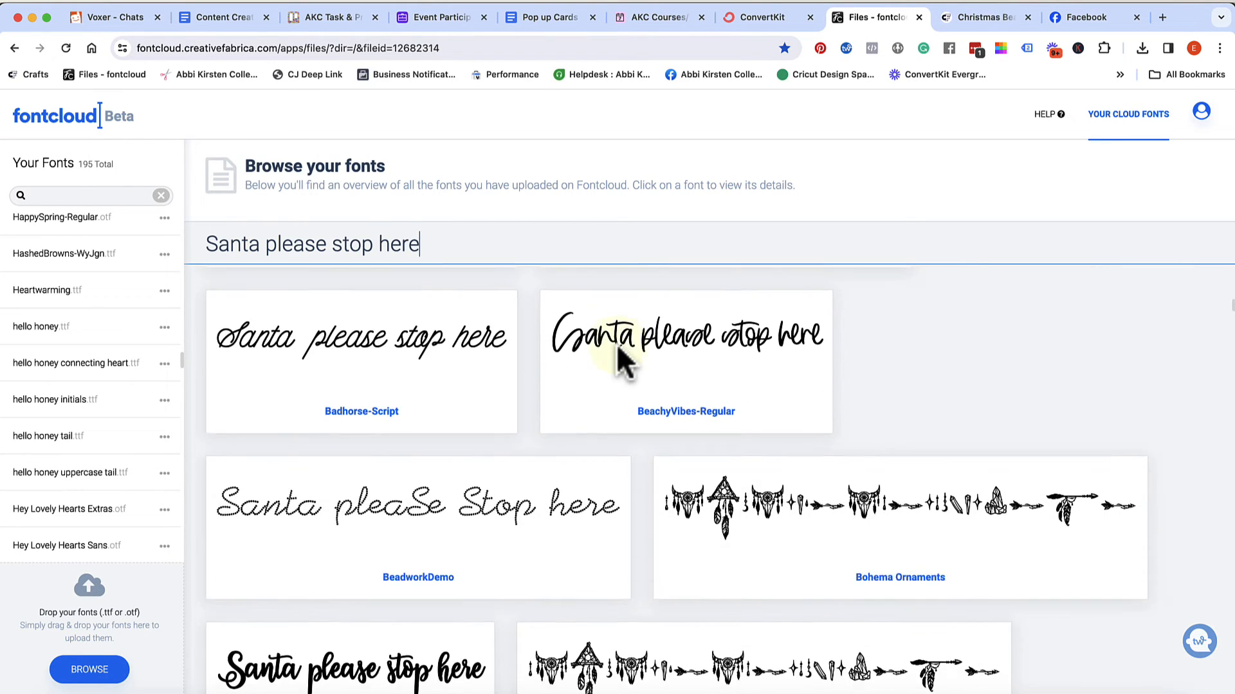
pyautogui.scroll(-4, 619, 352)
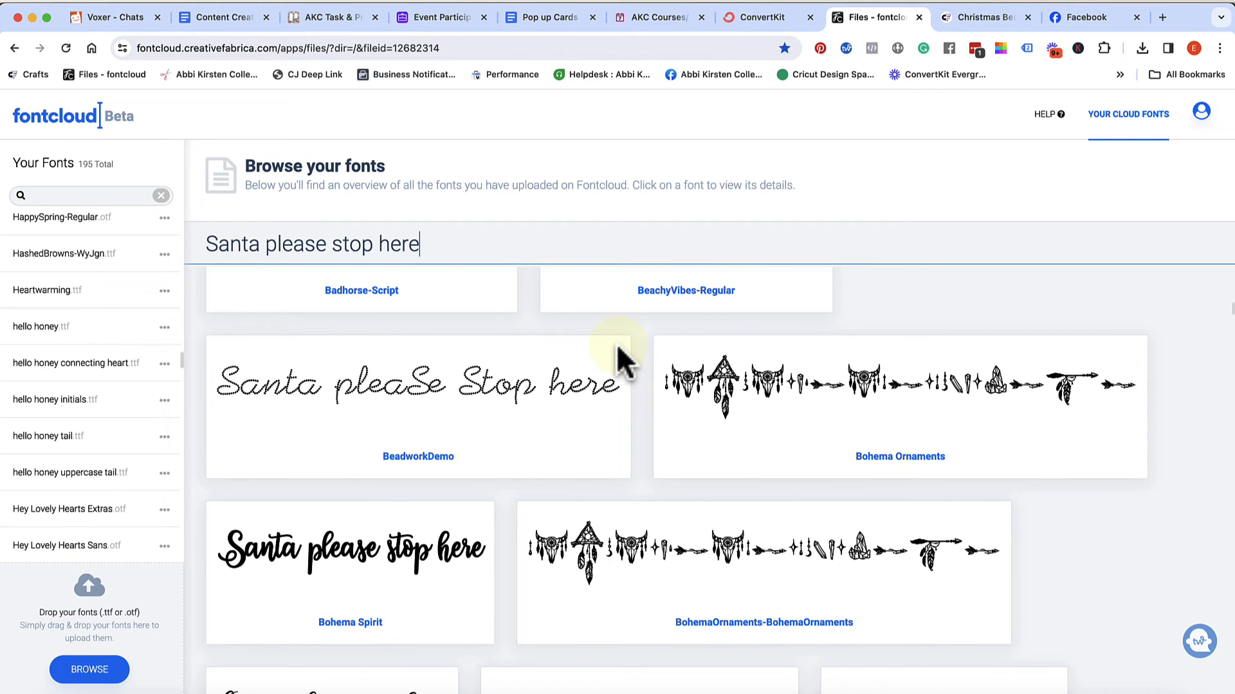
pyautogui.scroll(-4, 619, 353)
pyautogui.scroll(-15, 617, 350)
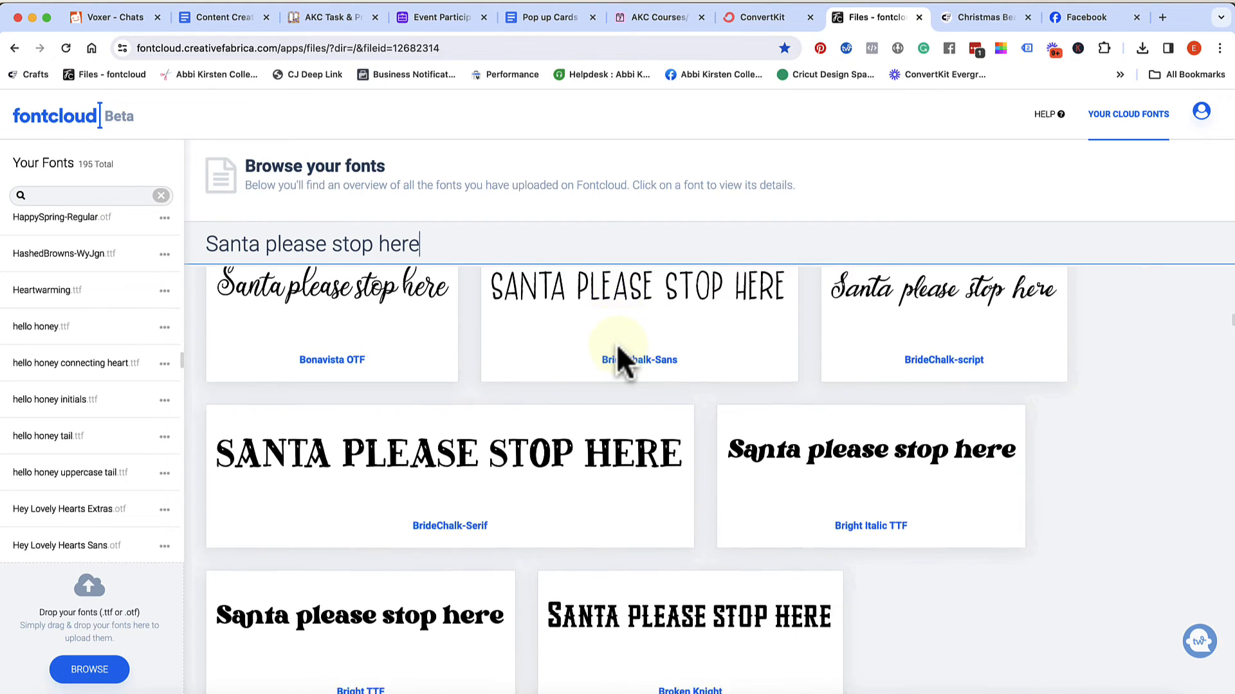
pyautogui.scroll(-15, 616, 344)
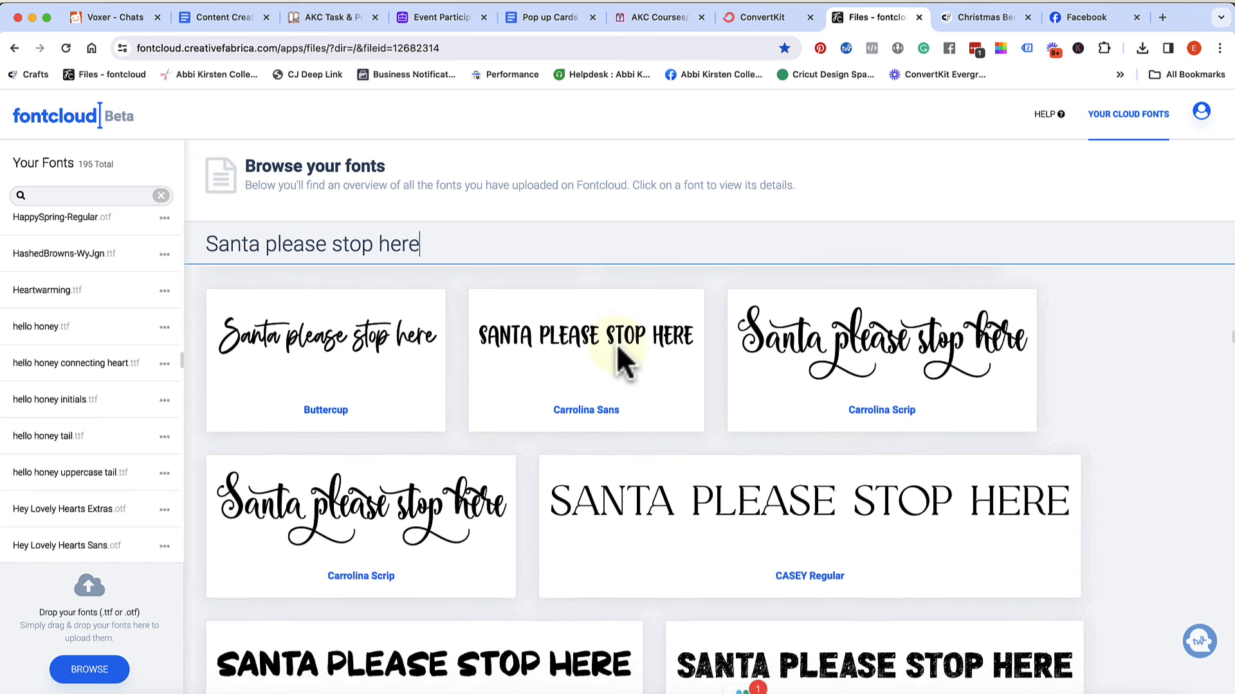
pyautogui.scroll(-6, 616, 343)
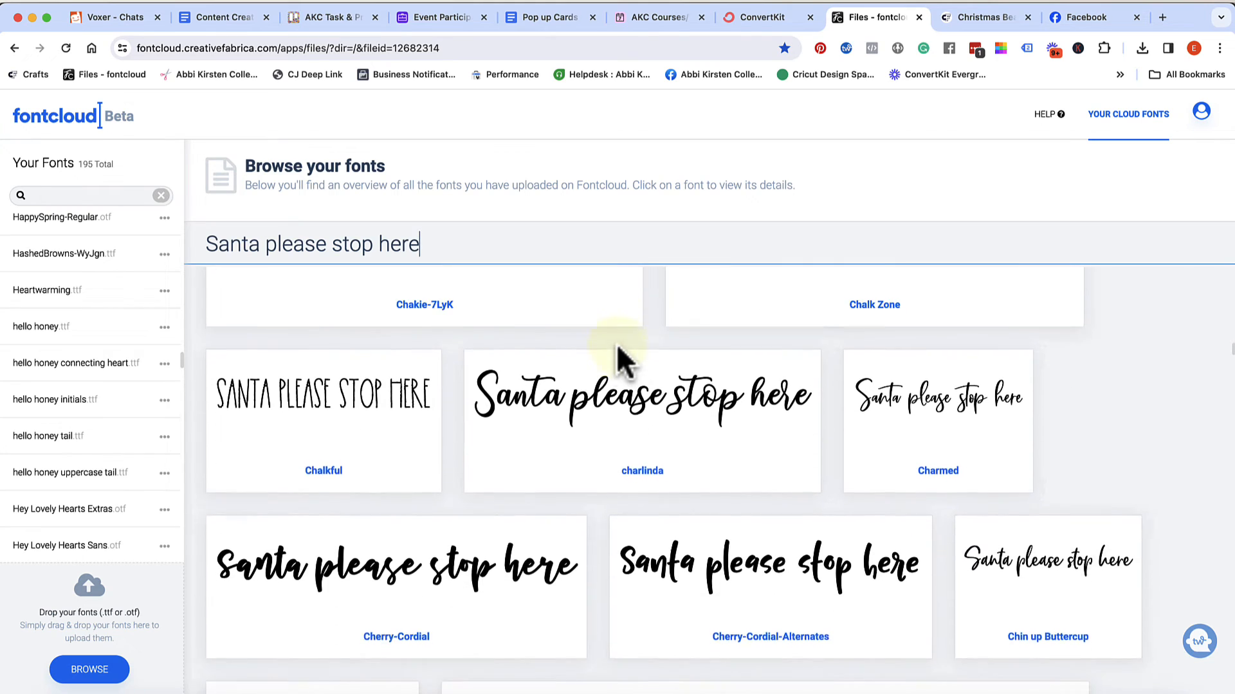
pyautogui.scroll(-10, 617, 350)
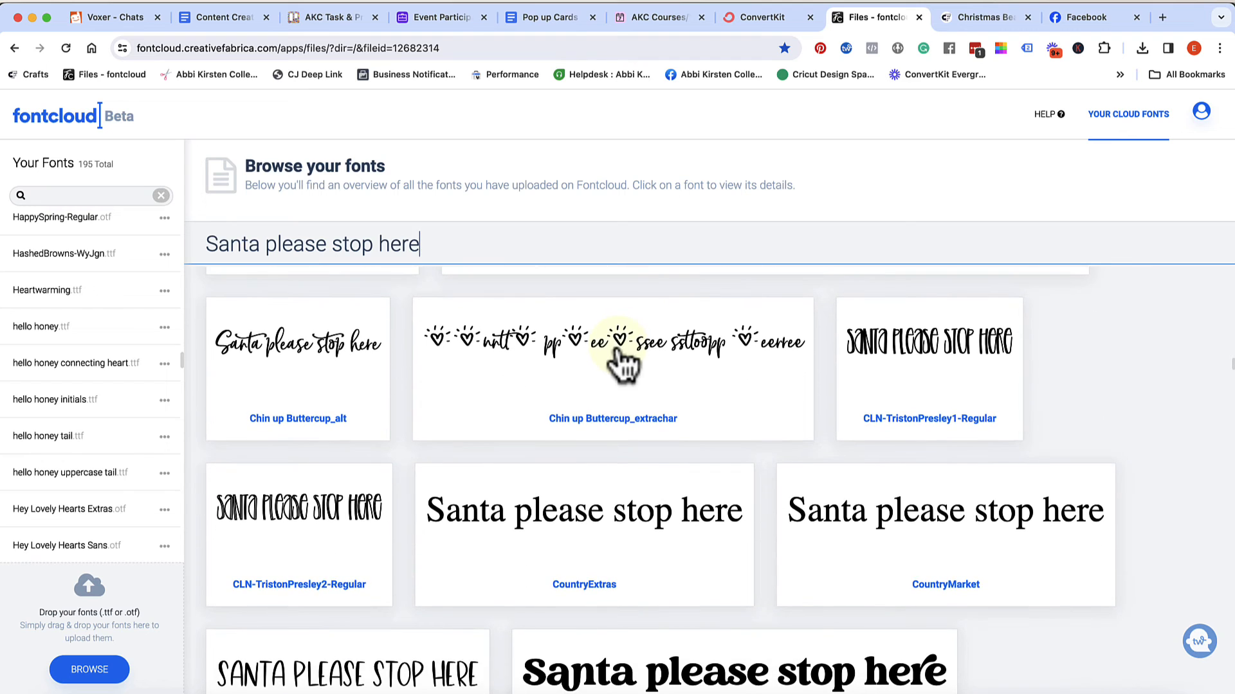
pyautogui.scroll(-13, 617, 351)
pyautogui.scroll(-2, 616, 343)
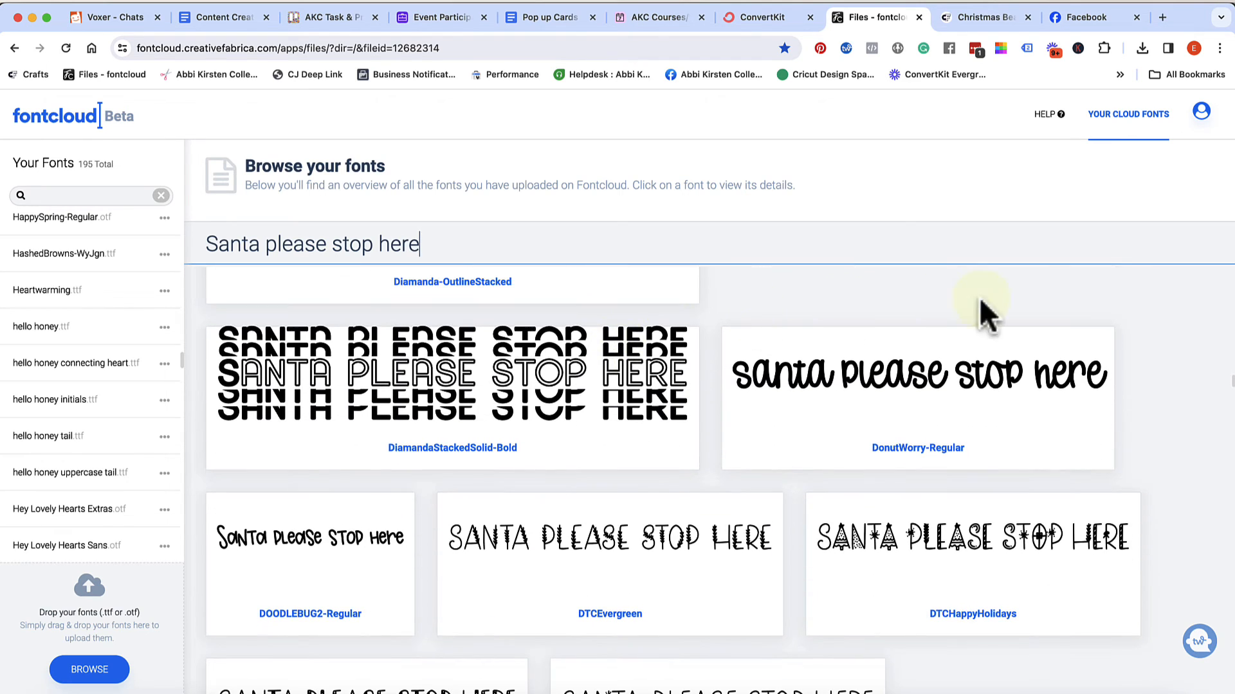
pyautogui.scroll(-13, 1169, 478)
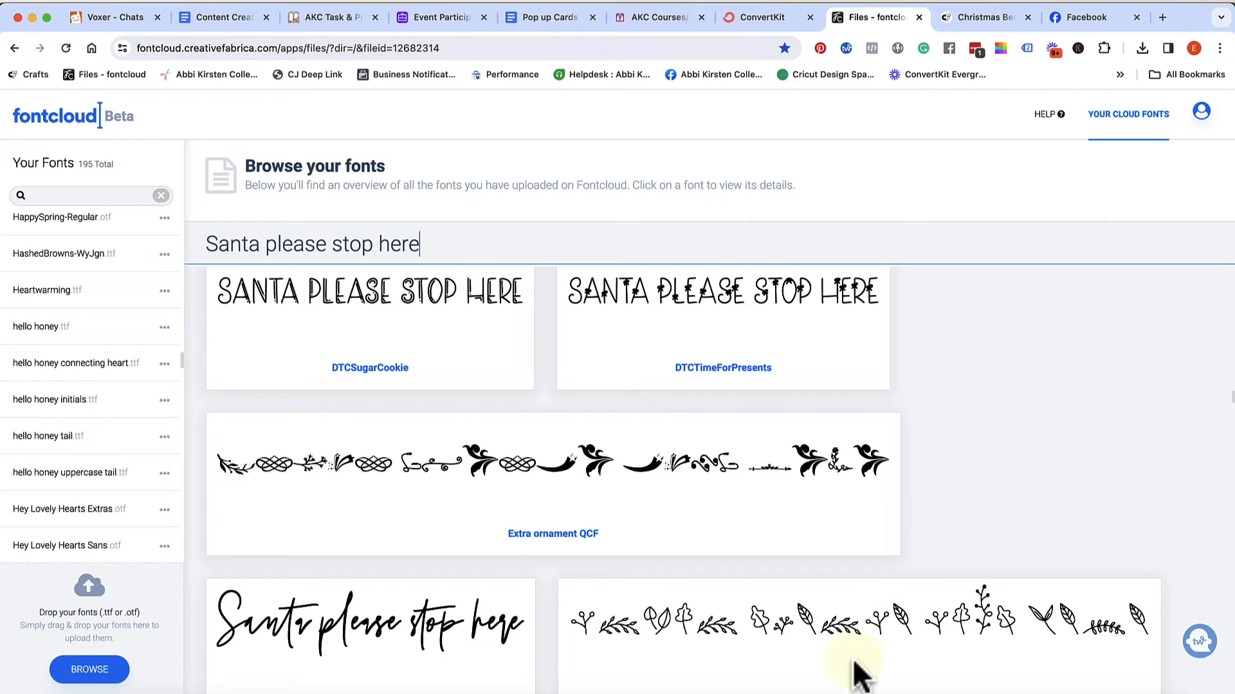
# Check the design in Cricut Design Space, then back in Fontcloud search the fonts for "happy" and open Happy Santa Script
pyautogui.click(939, 692)
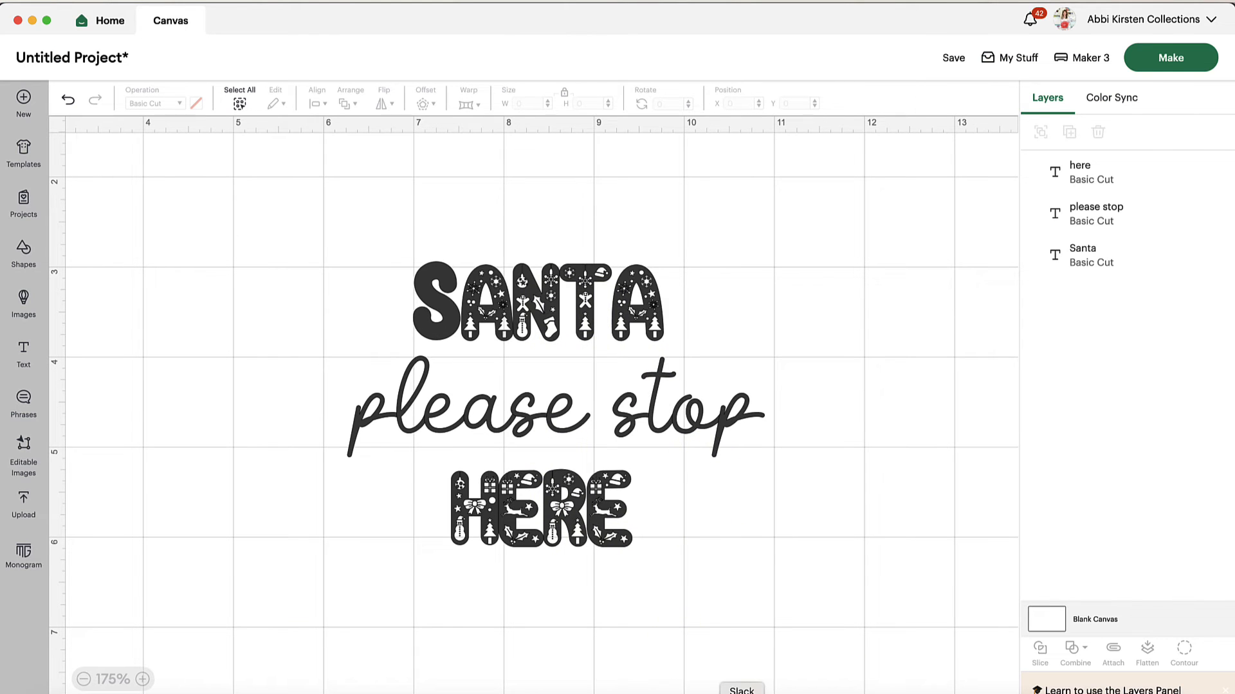
pyautogui.click(469, 693)
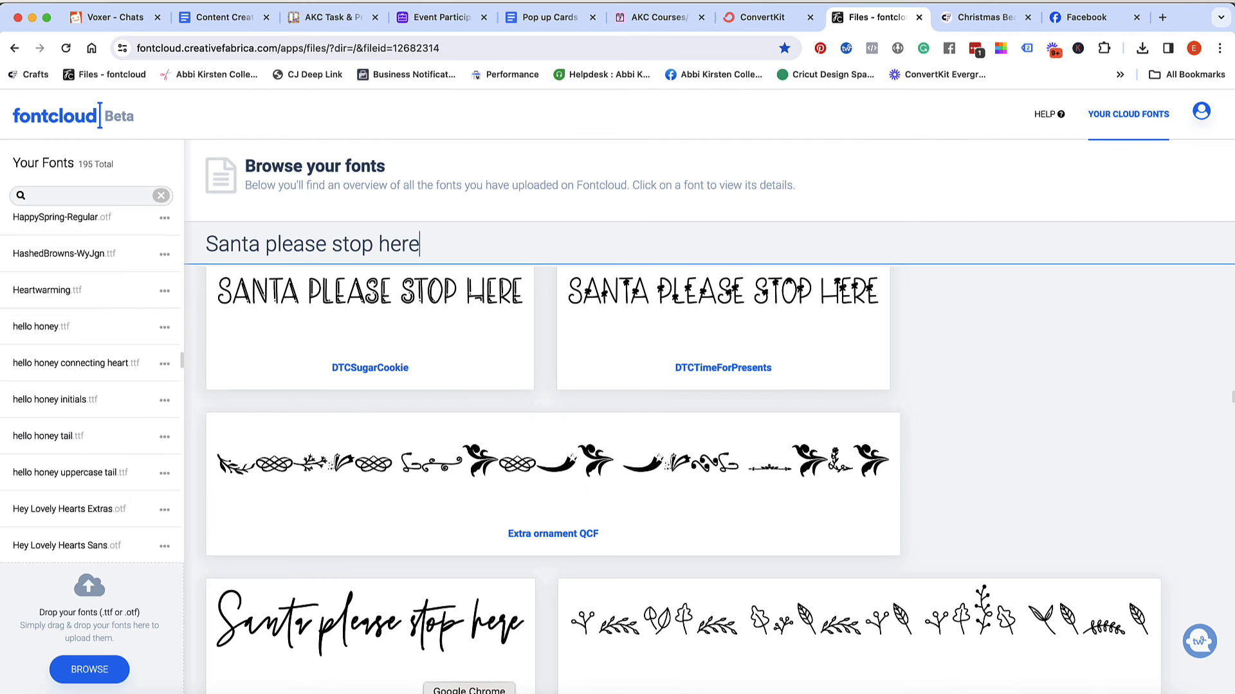
pyautogui.click(93, 194)
pyautogui.write('hap')
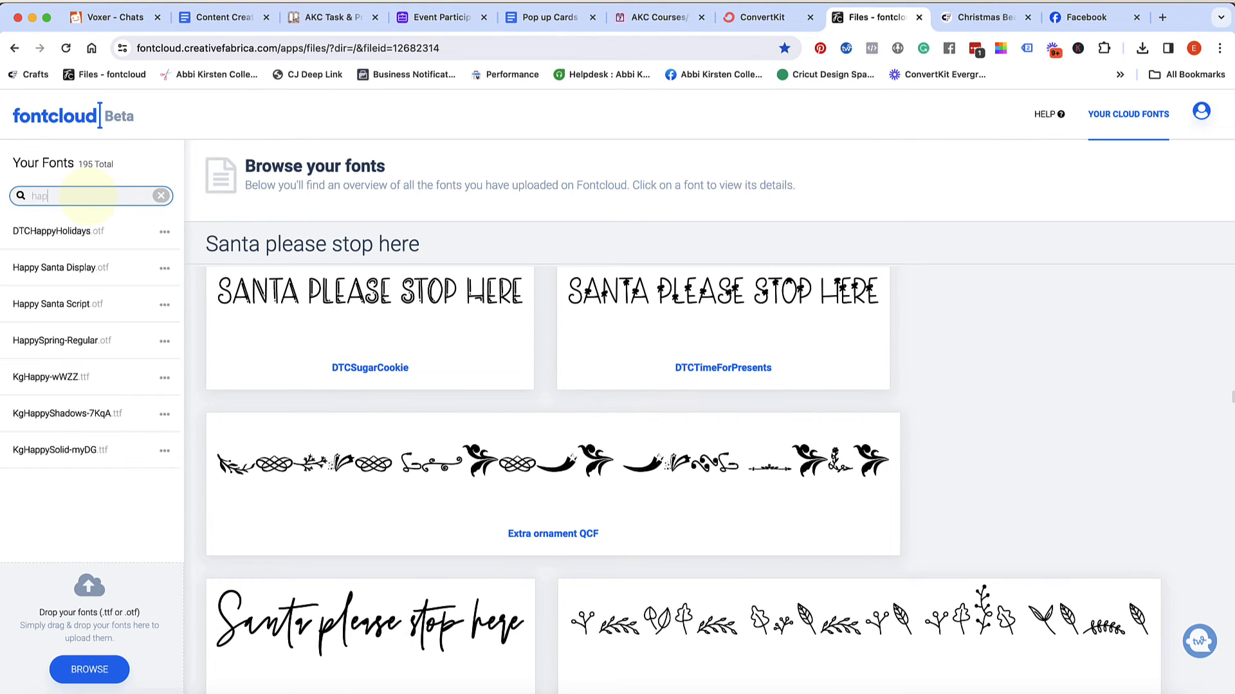
pyautogui.write('py')
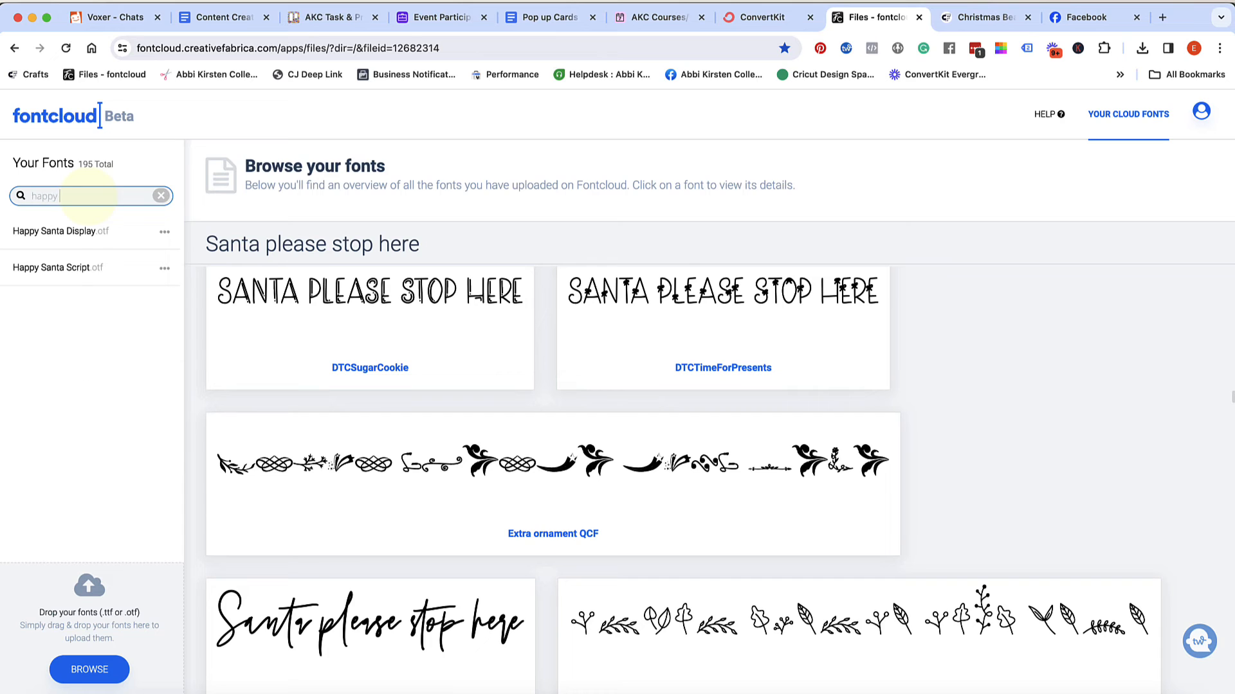
pyautogui.click(74, 268)
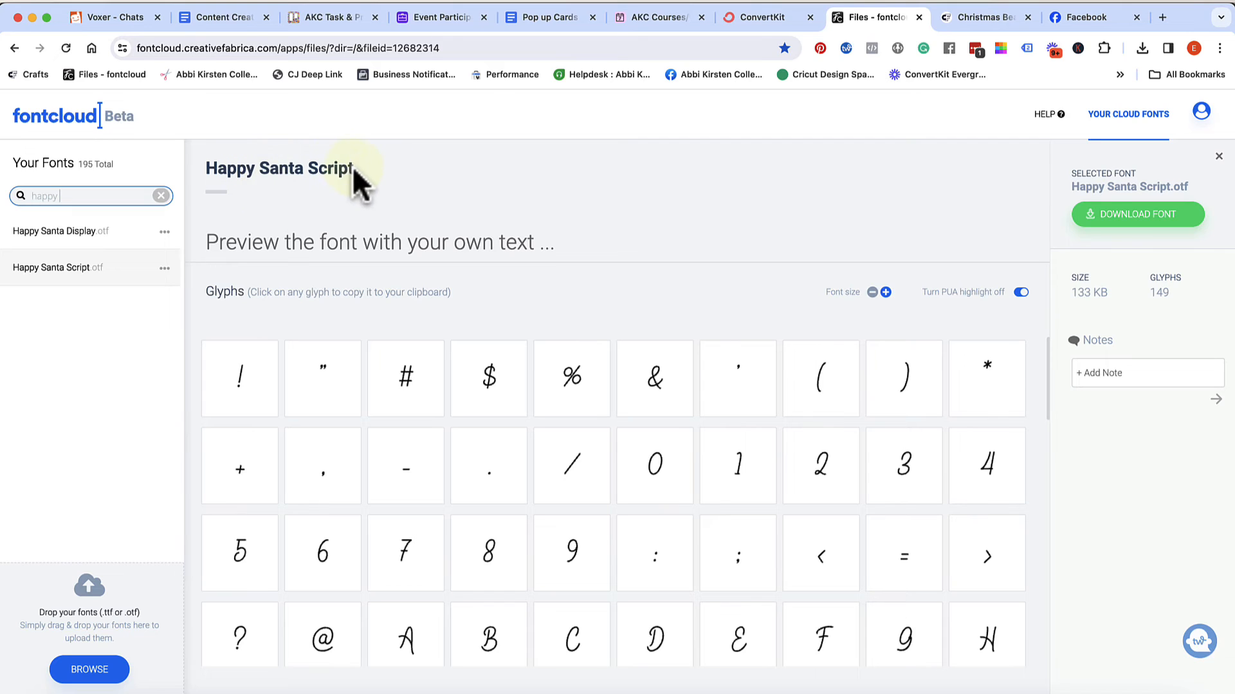
# Preview the Happy Santa Script font with the text "Santa please stop here"
pyautogui.moveTo(353, 171); pyautogui.dragTo(187, 173)
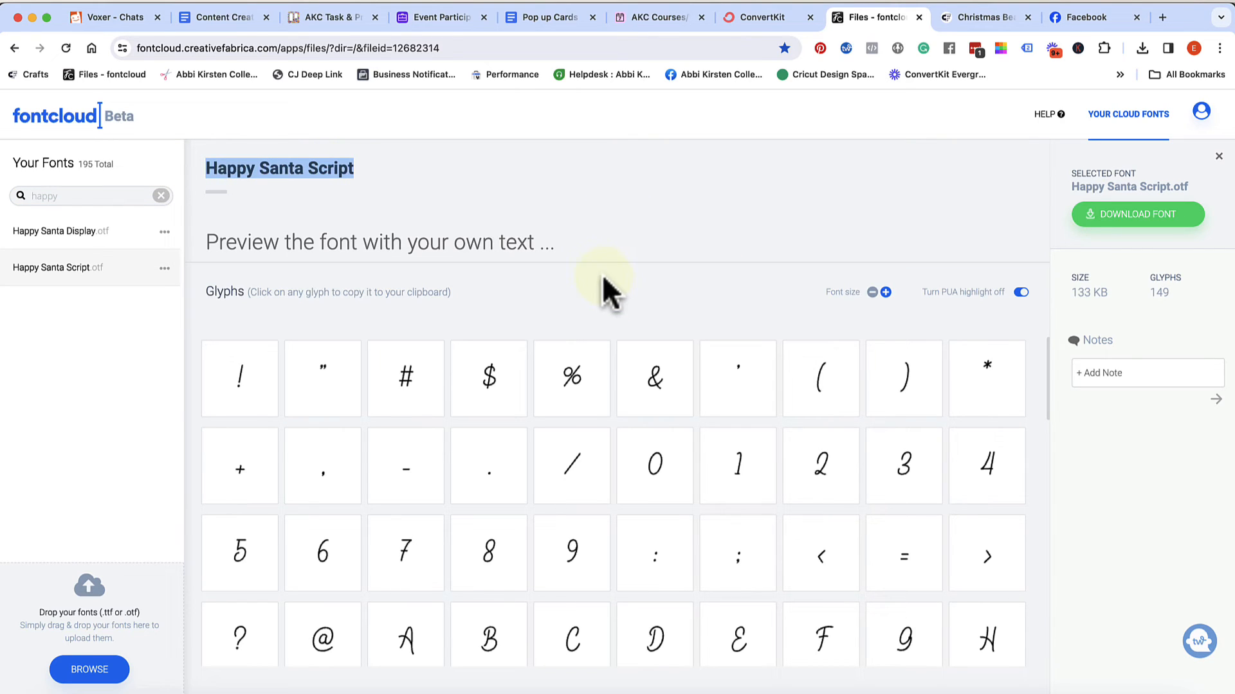
pyautogui.click(487, 242)
pyautogui.write('S')
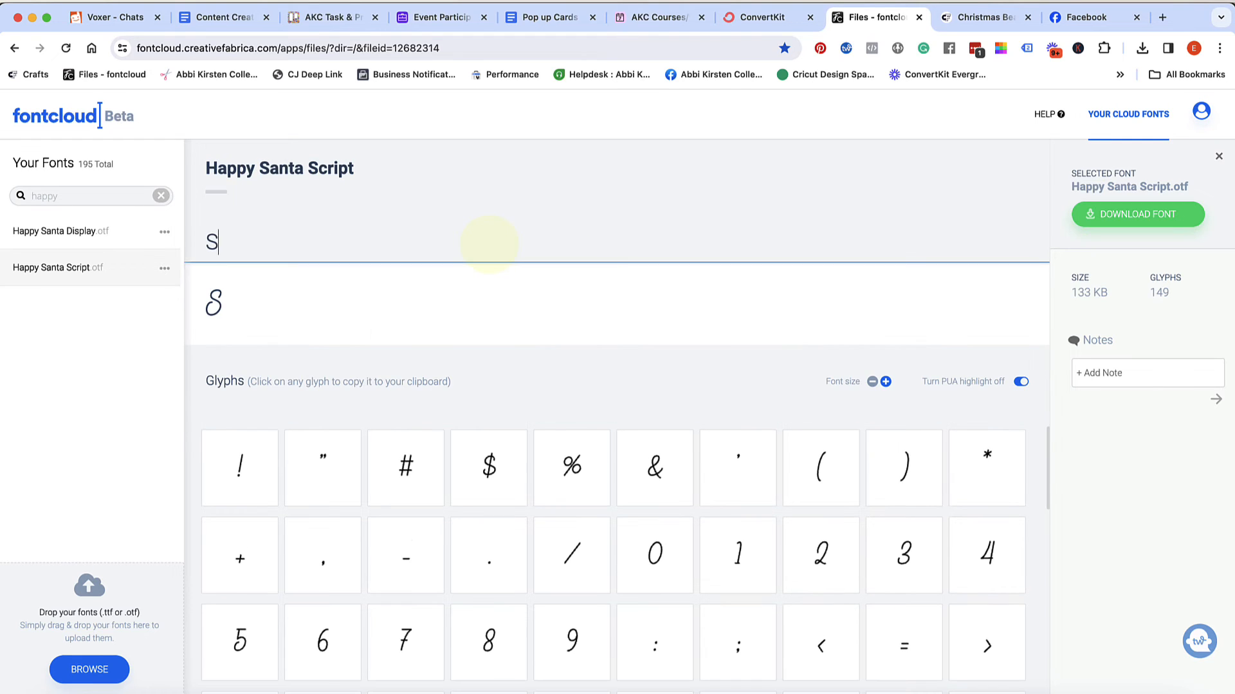
pyautogui.write('anta p')
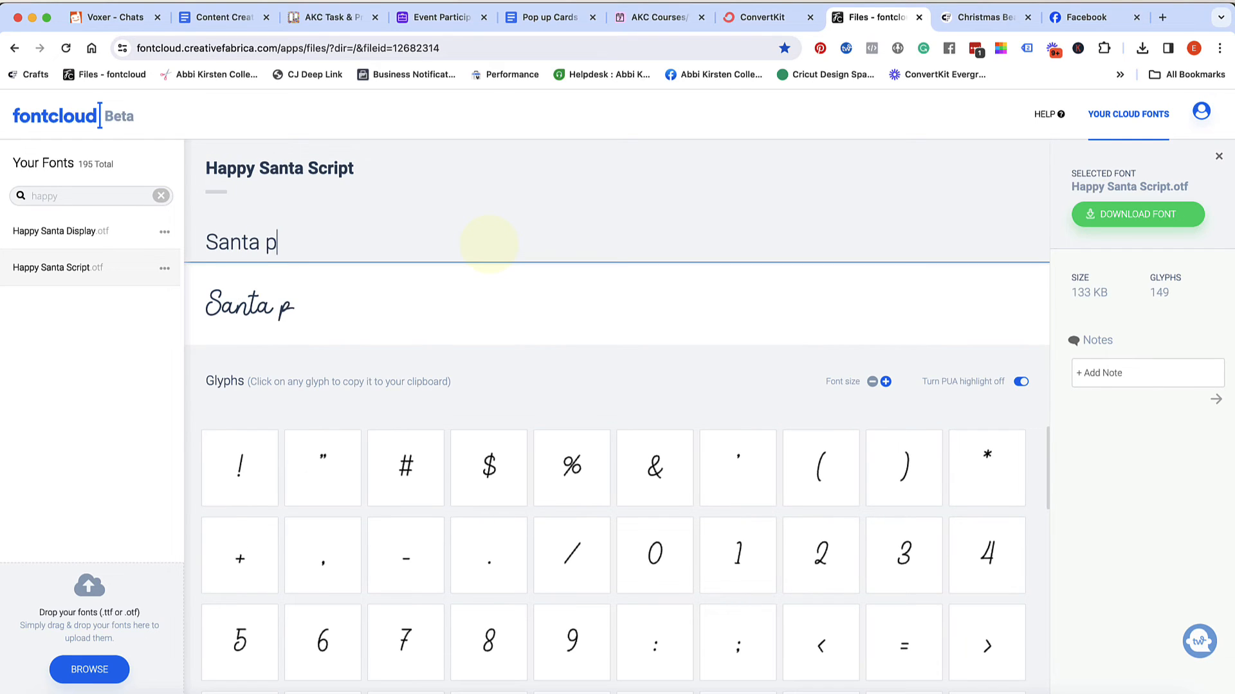
pyautogui.write('lease stop here')
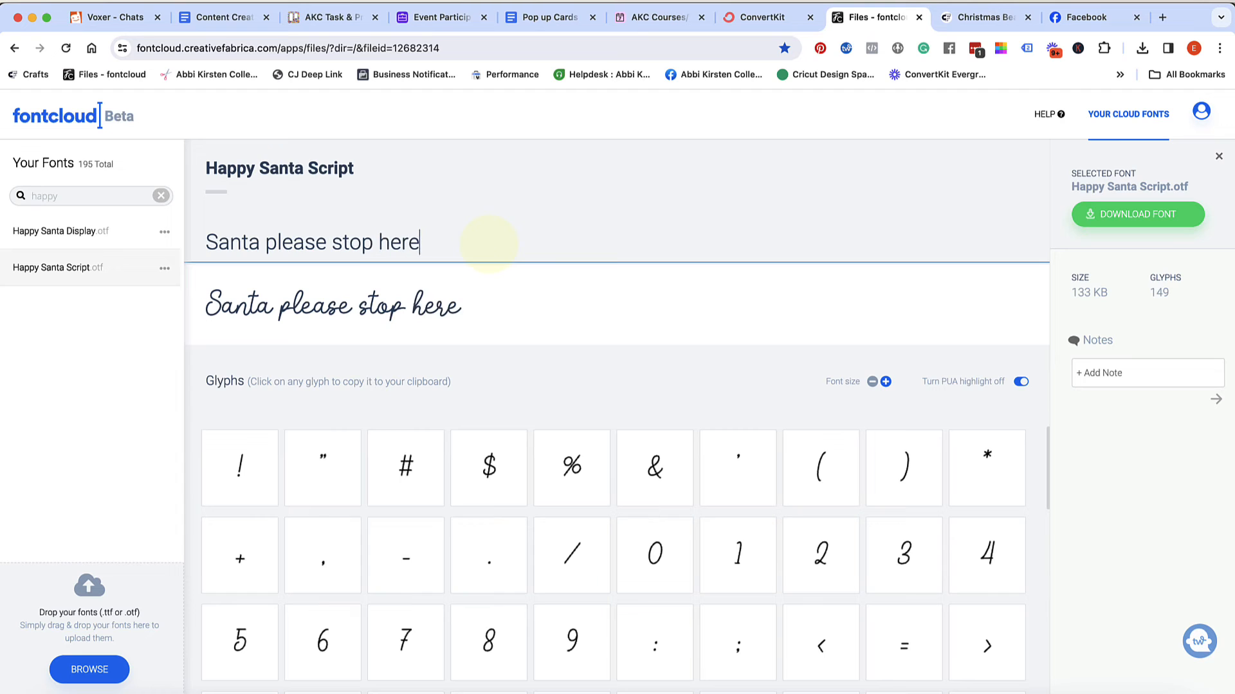
pyautogui.click(707, 387)
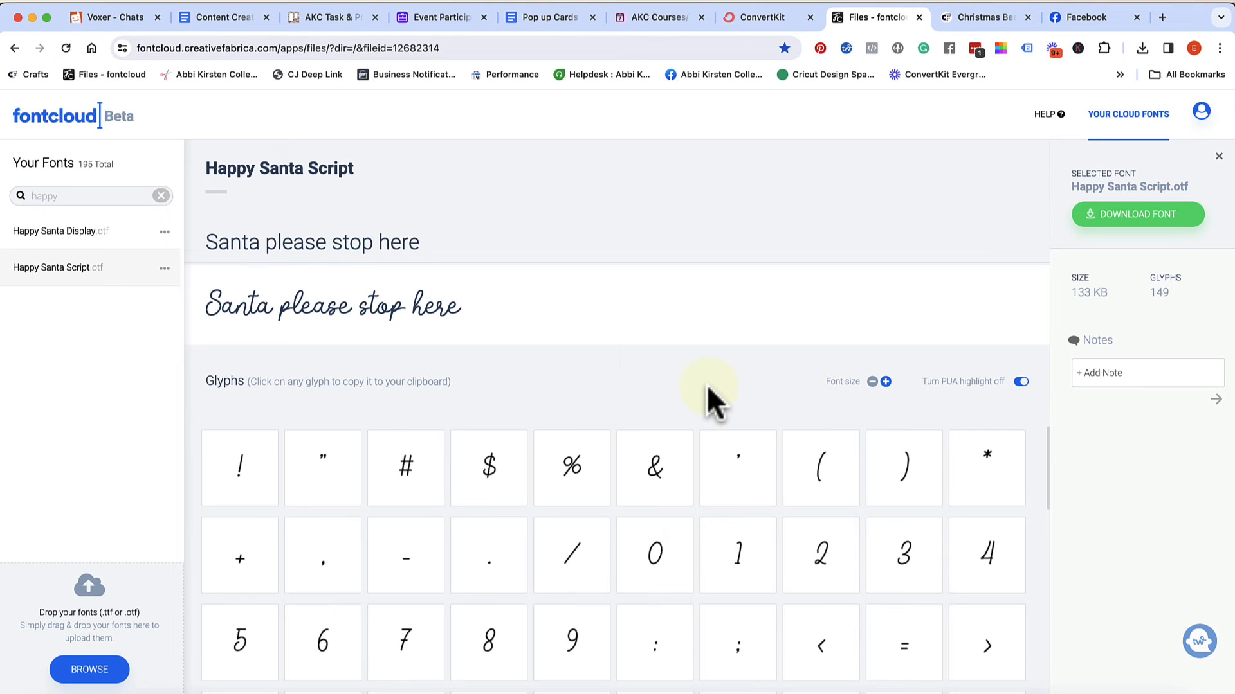
# Browse the Happy Santa Script glyphs and copy the lowercase p that has the Santa sleigh trailing after the letter
pyautogui.scroll(-1, 676, 375)
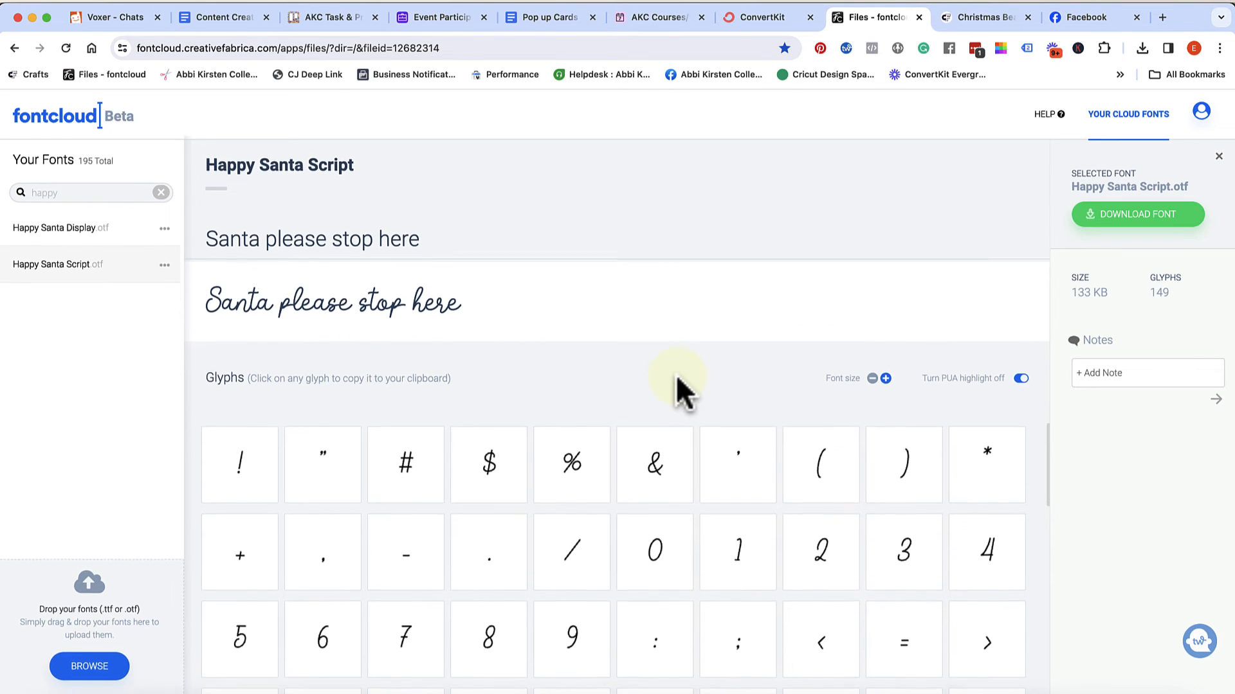
pyautogui.scroll(-10, 730, 531)
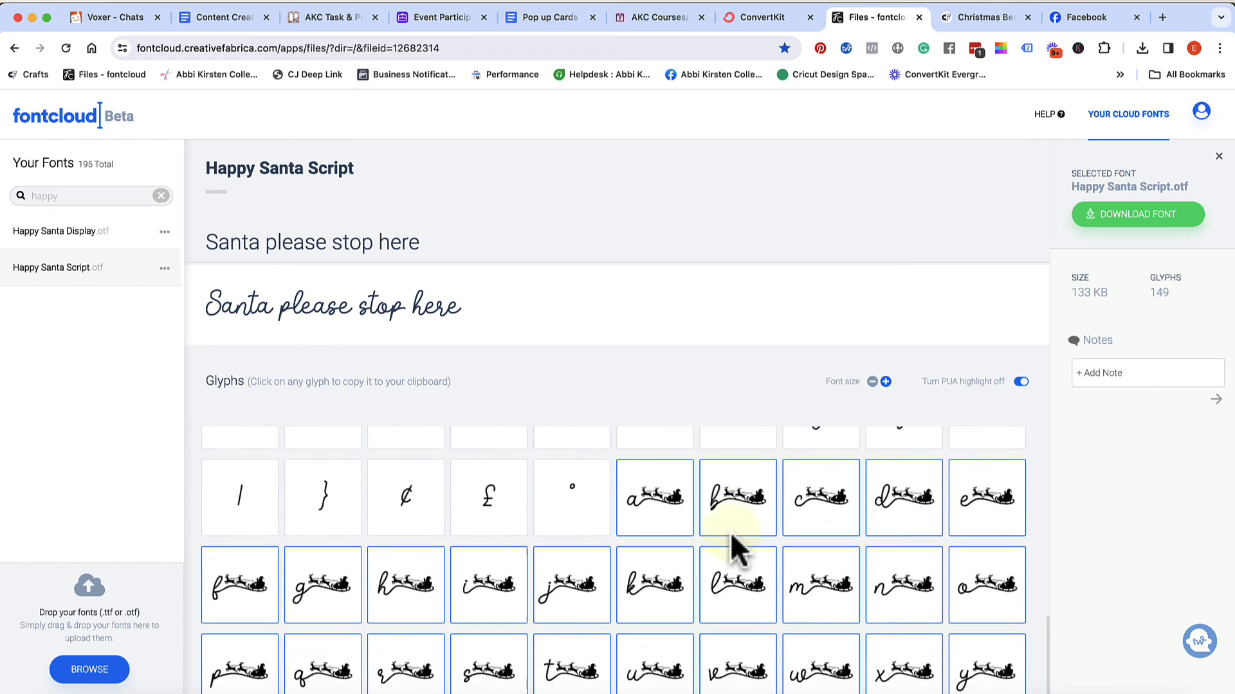
pyautogui.scroll(-2, 737, 549)
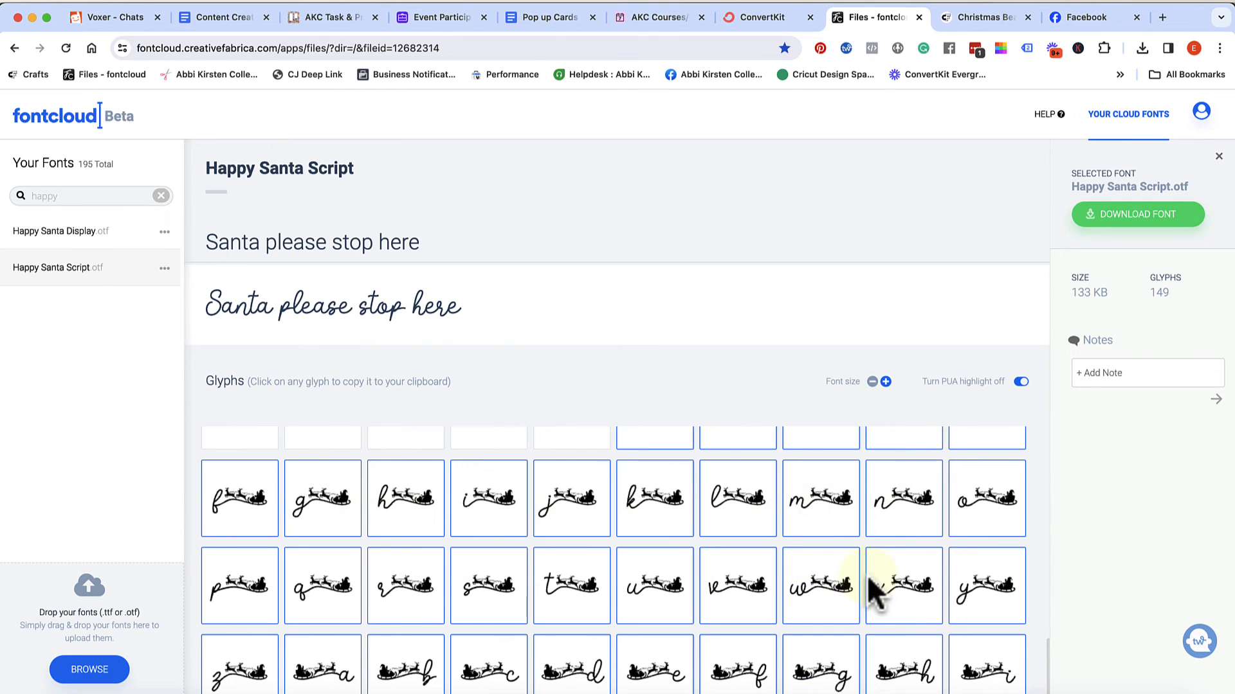
pyautogui.scroll(-3, 508, 586)
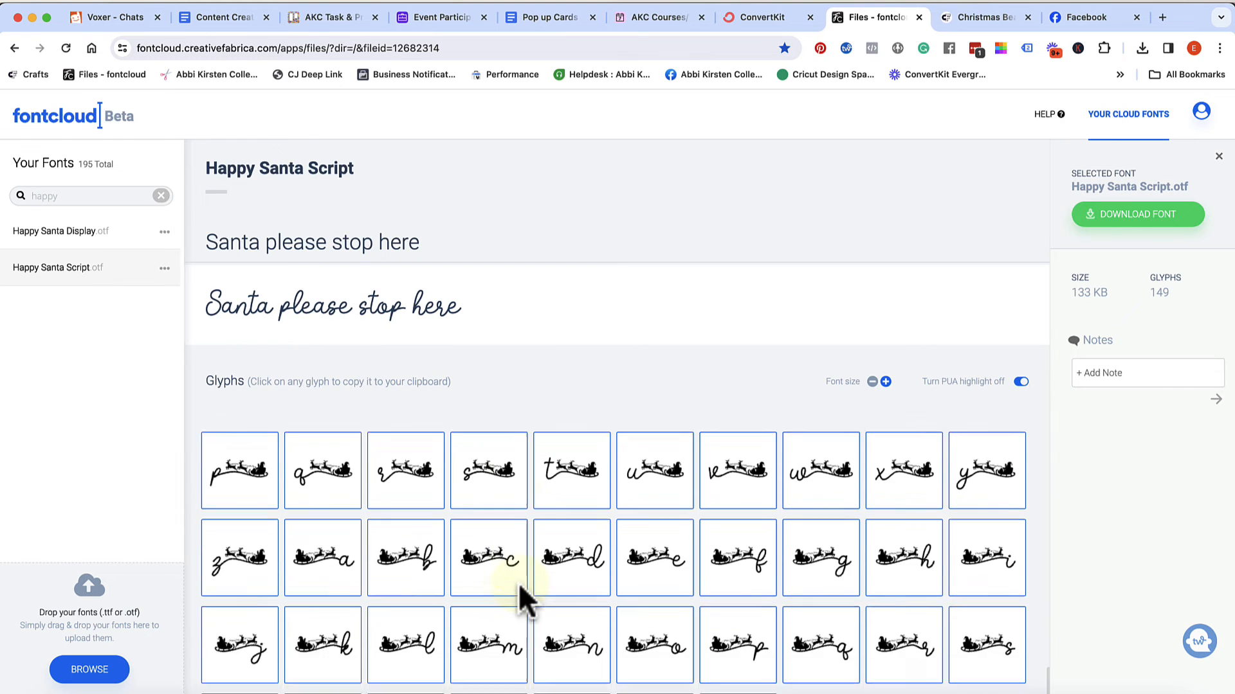
pyautogui.click(751, 628)
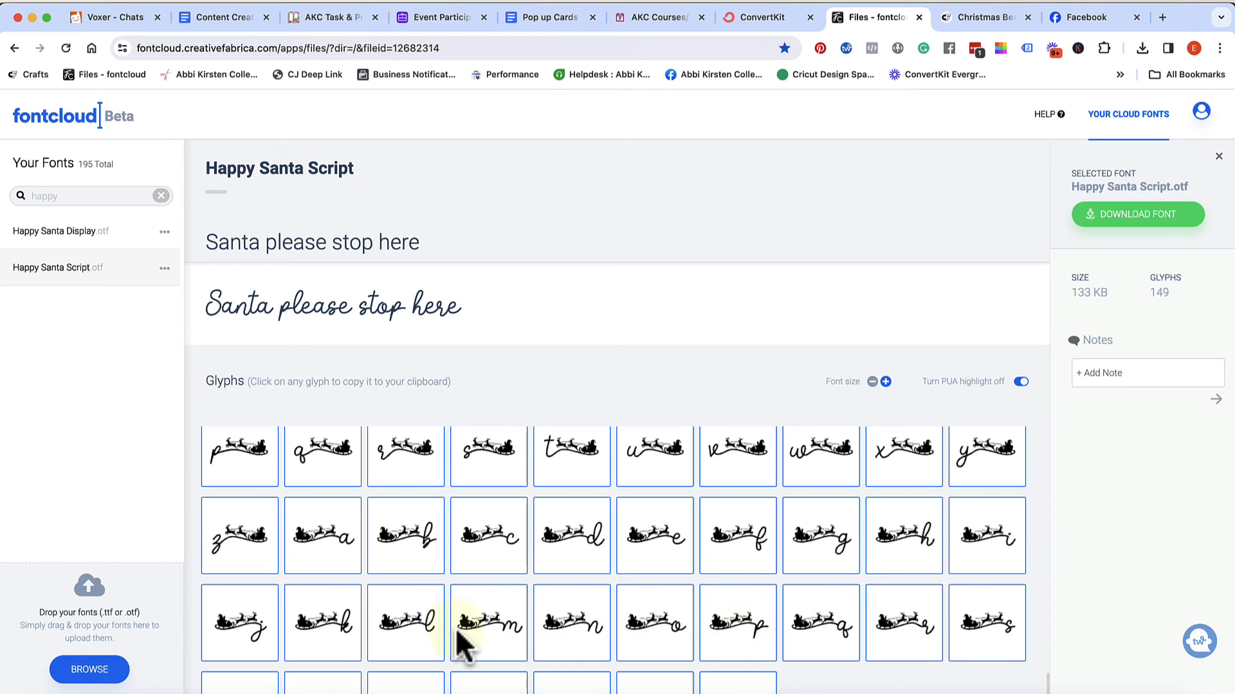
pyautogui.scroll(5, 751, 651)
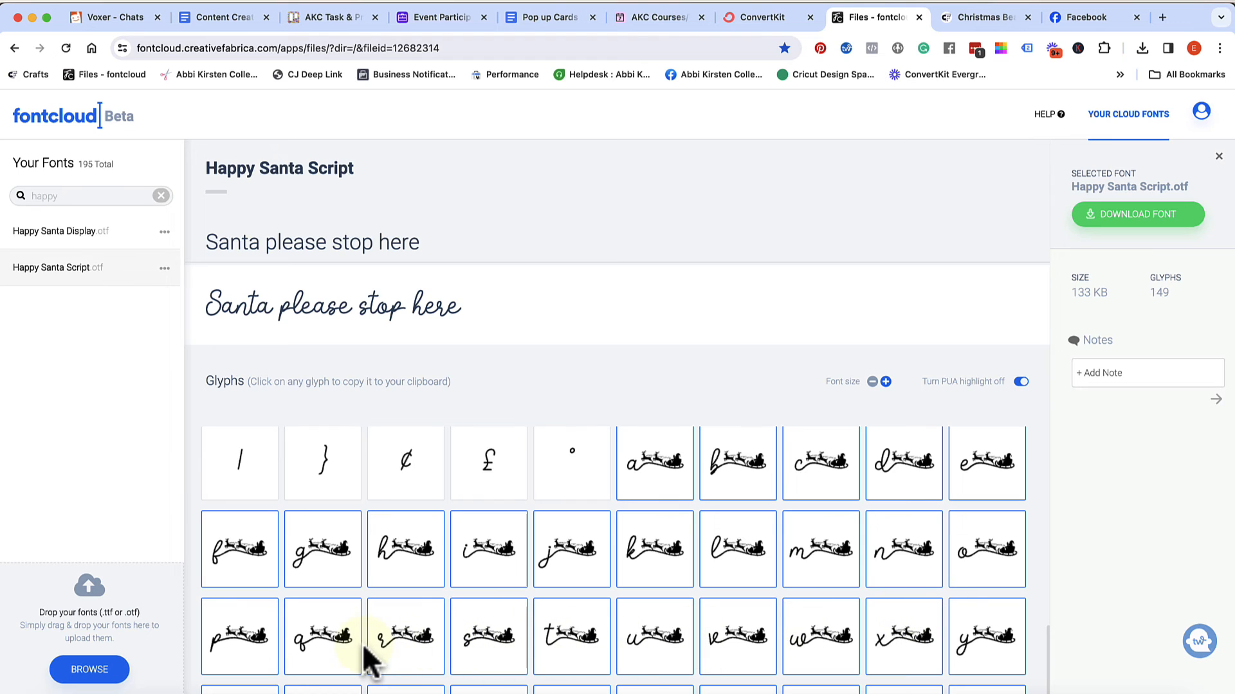
pyautogui.scroll(-1, 228, 666)
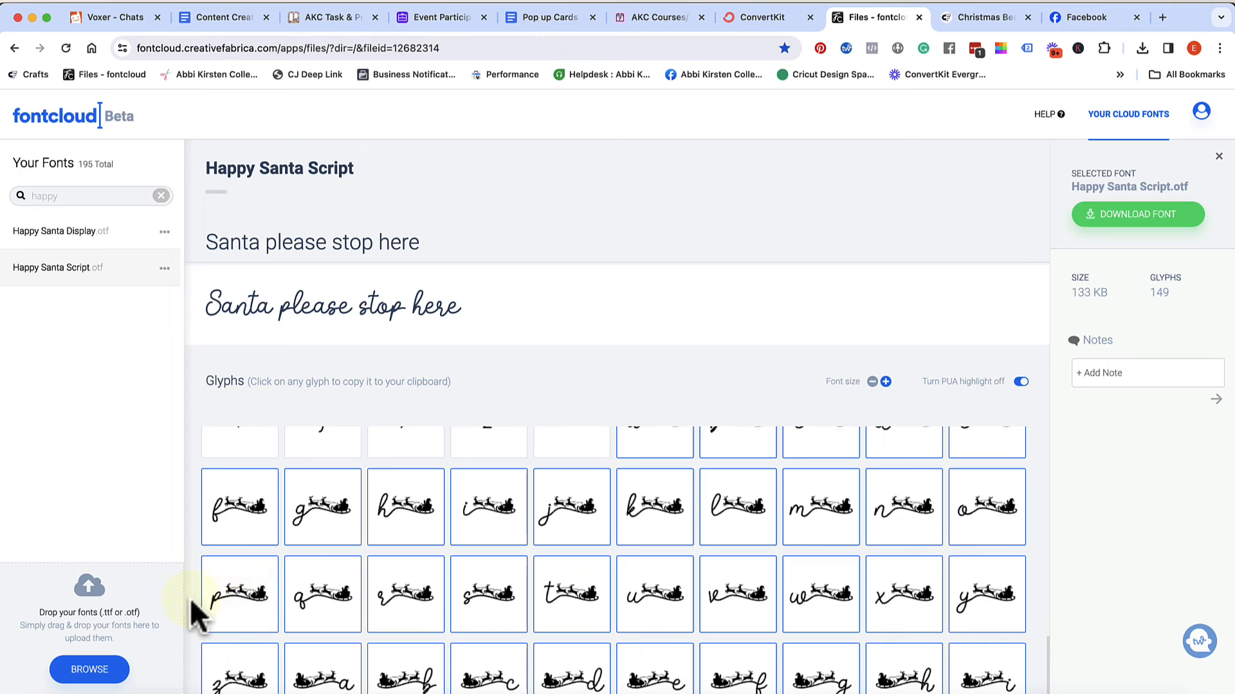
pyautogui.click(247, 617)
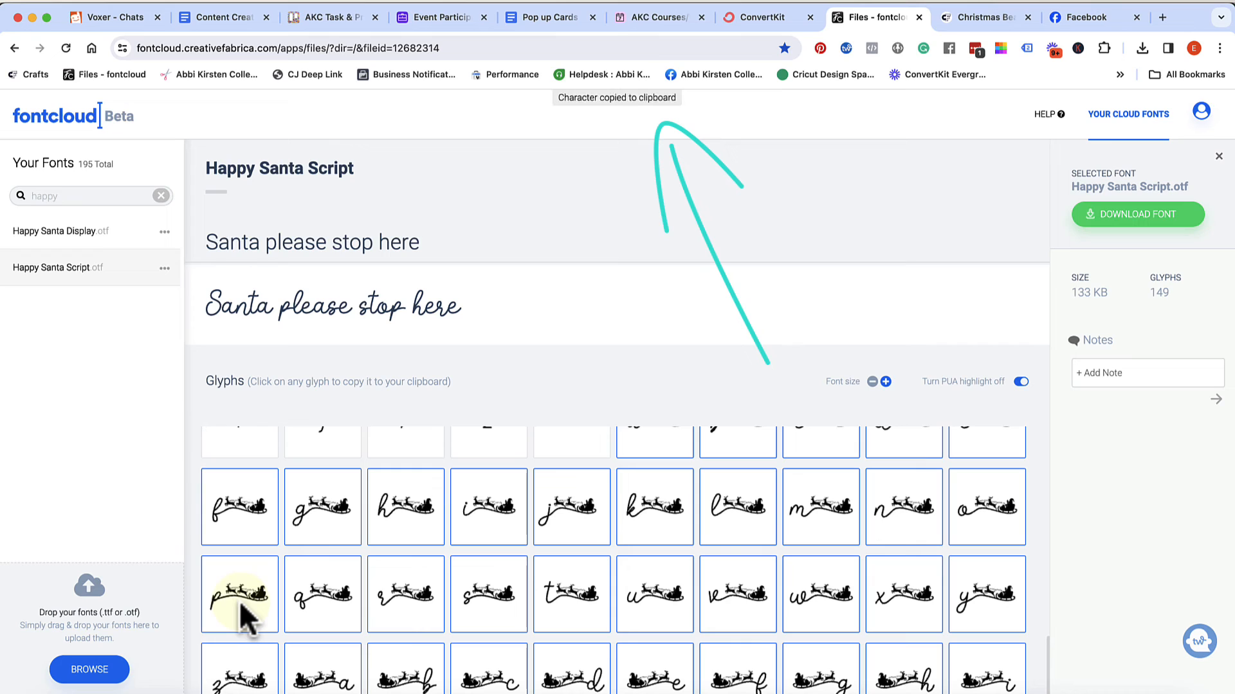
pyautogui.click(248, 617)
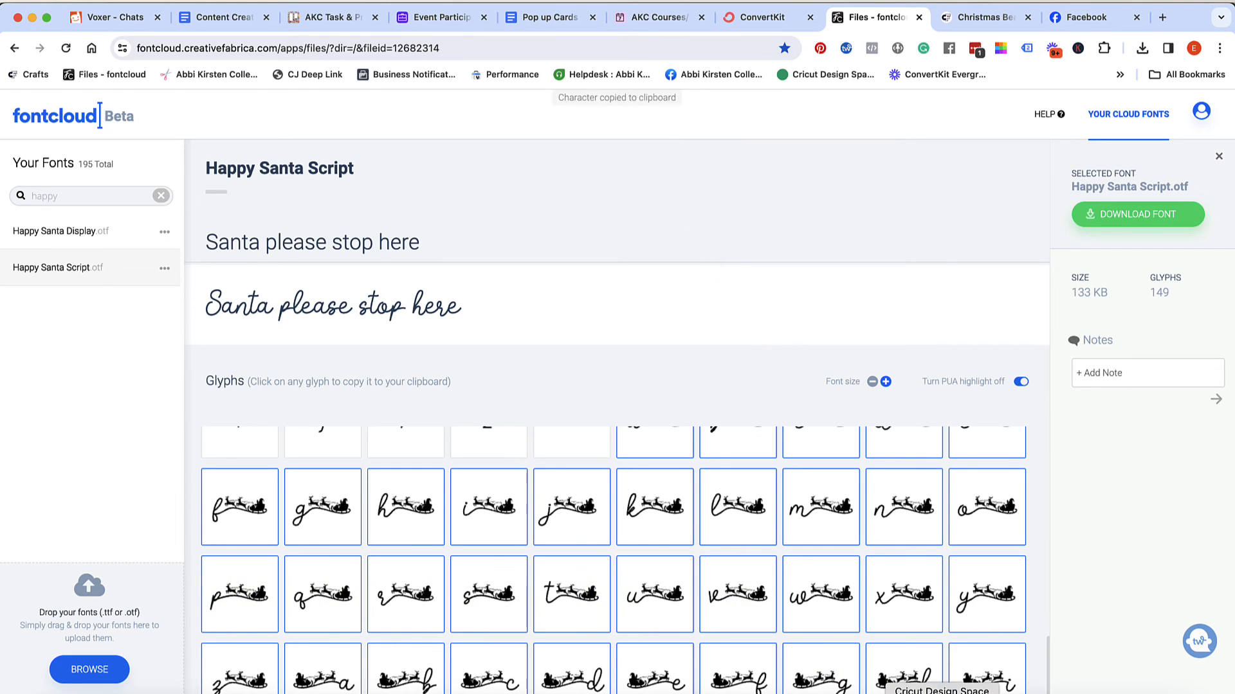
# Switch to Cricut Design Space and shift the "please stop" text slightly left, to about X 6.17 and Y 4
pyautogui.click(941, 693)
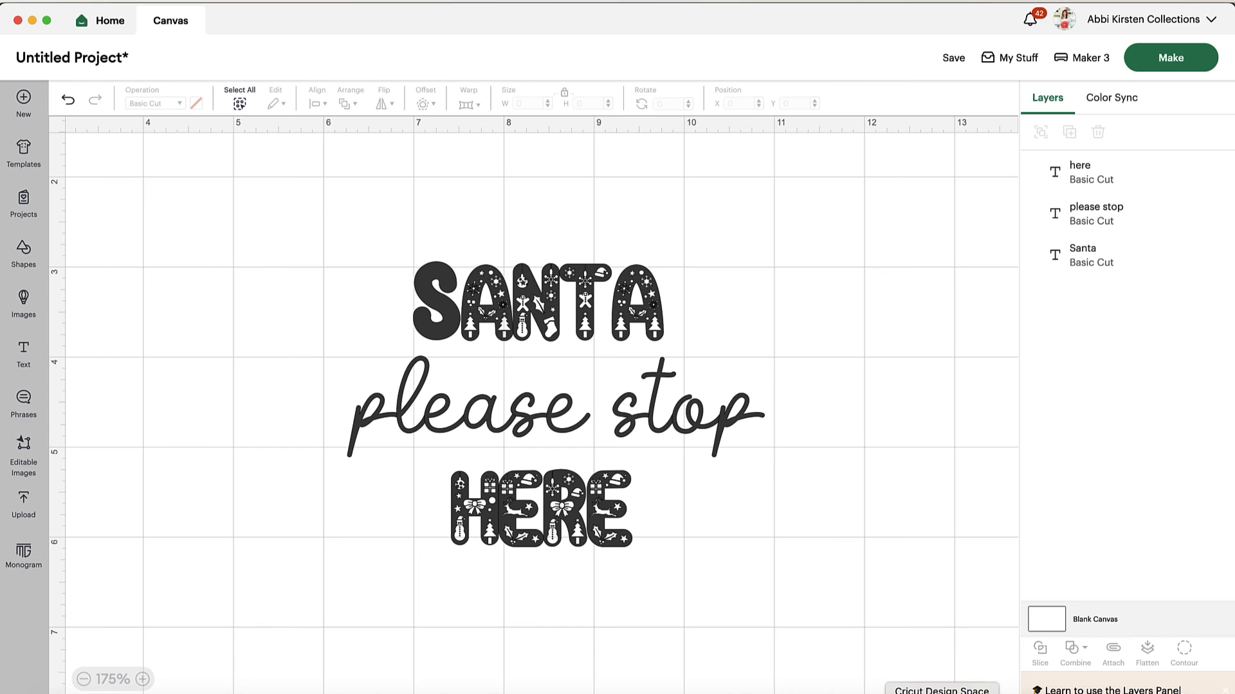
pyautogui.click(742, 425)
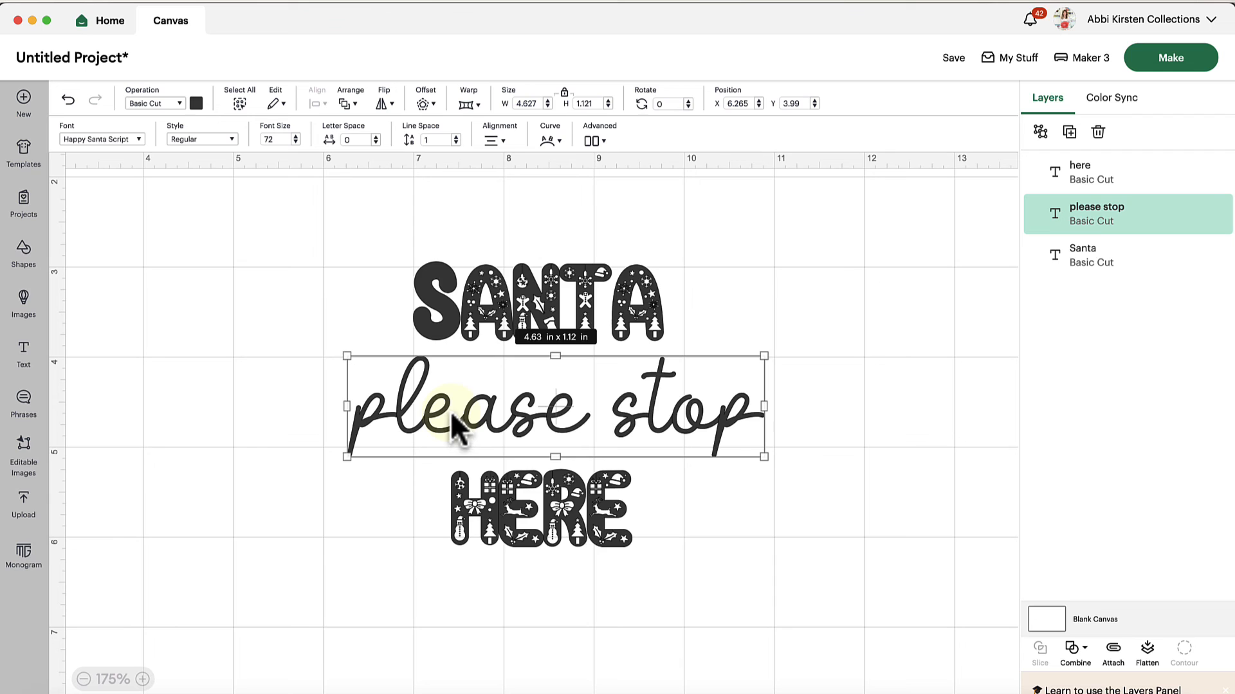
pyautogui.moveTo(441, 418); pyautogui.dragTo(429, 416)
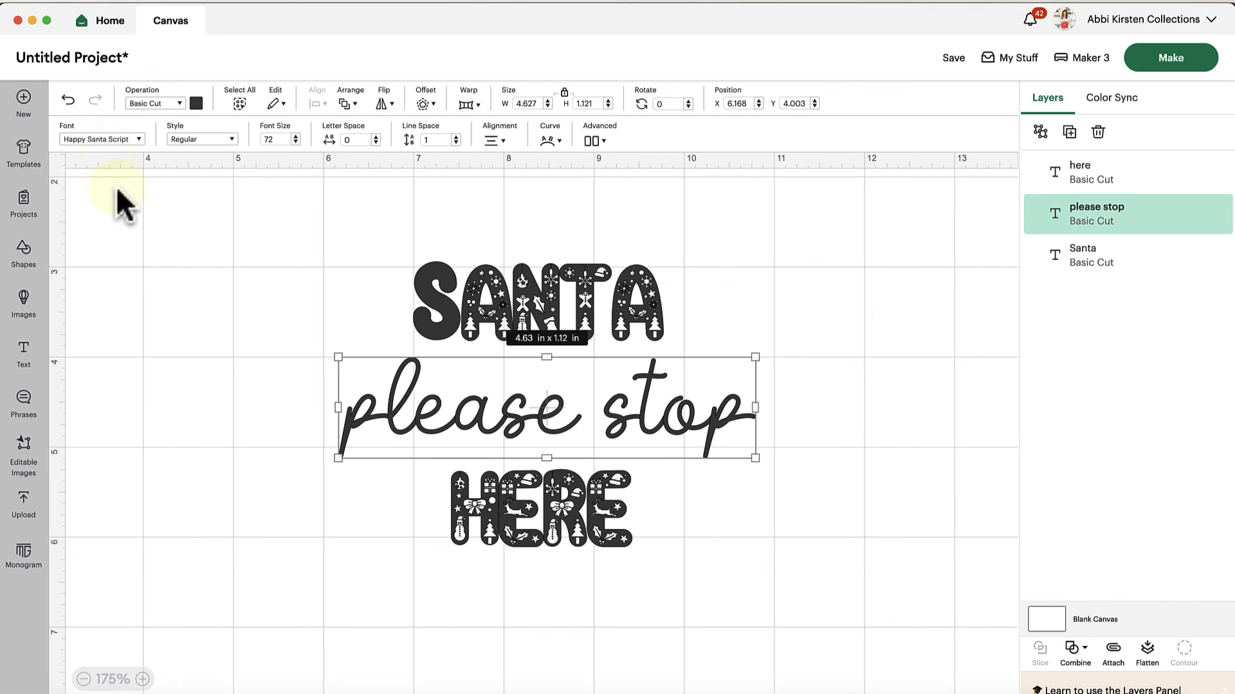
# Replace the final p of "please stop" with the copied sleigh glyph
pyautogui.doubleClick(733, 412)
pyautogui.click(736, 407)
pyautogui.moveTo(736, 407); pyautogui.dragTo(715, 408)
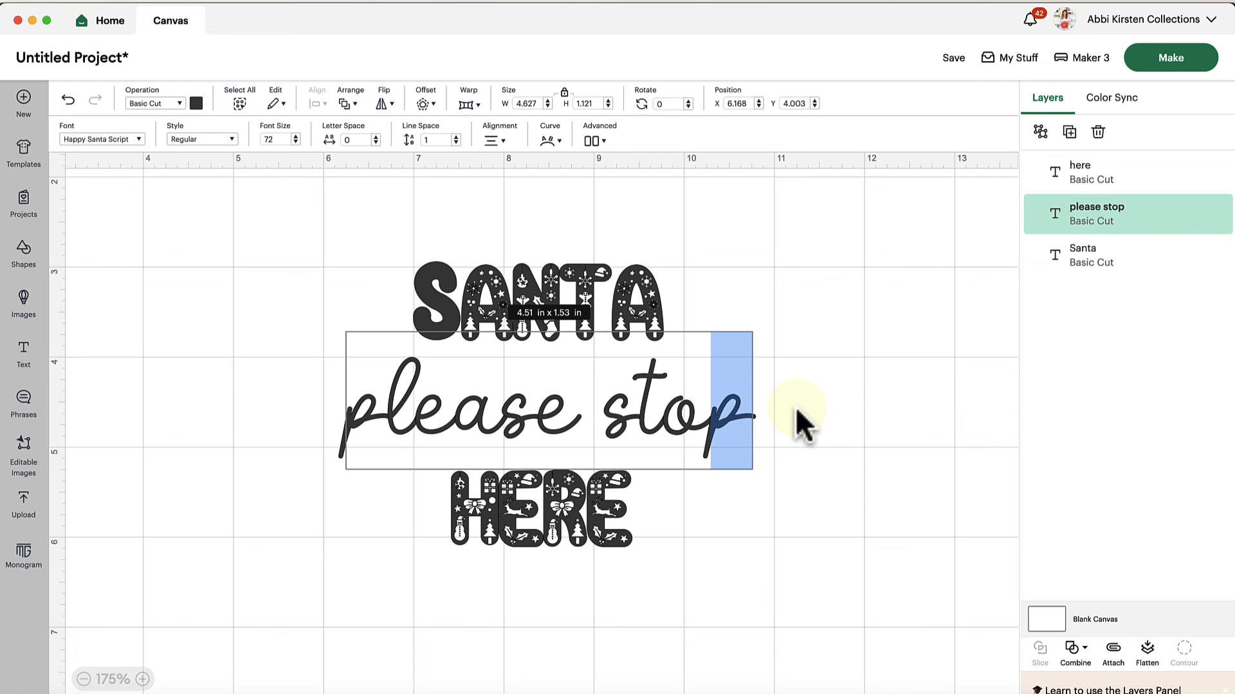
pyautogui.click(744, 404)
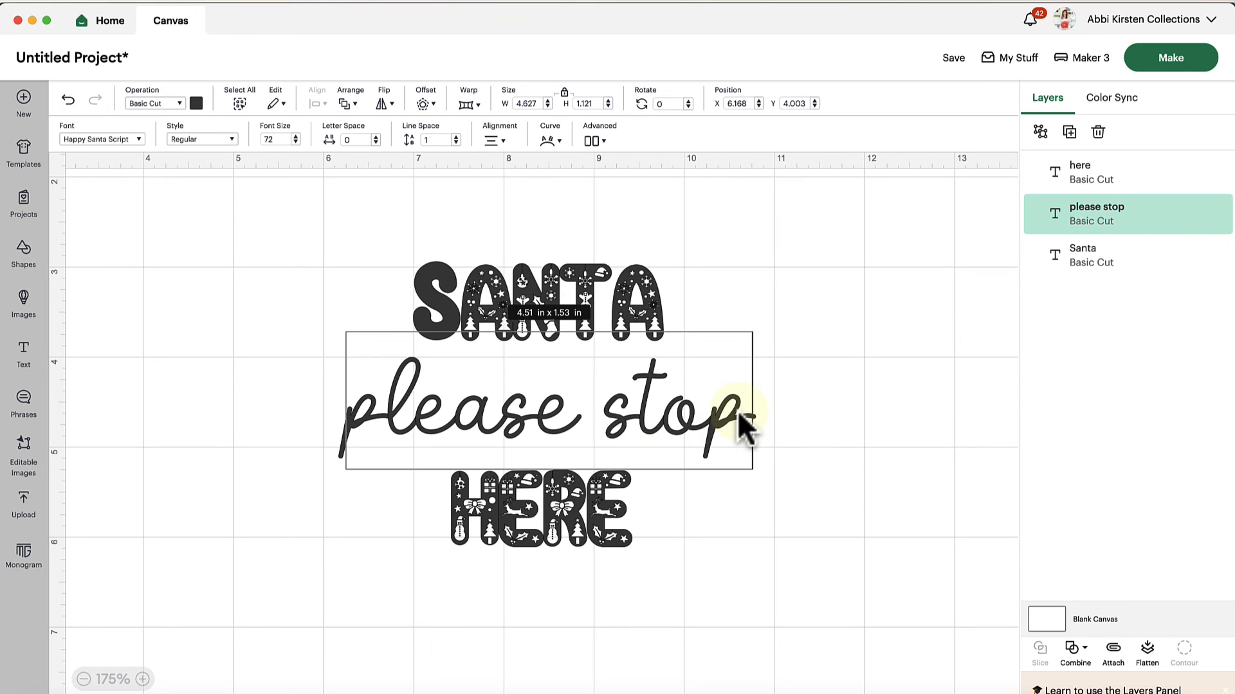
pyautogui.click(819, 431)
pyautogui.doubleClick(737, 430)
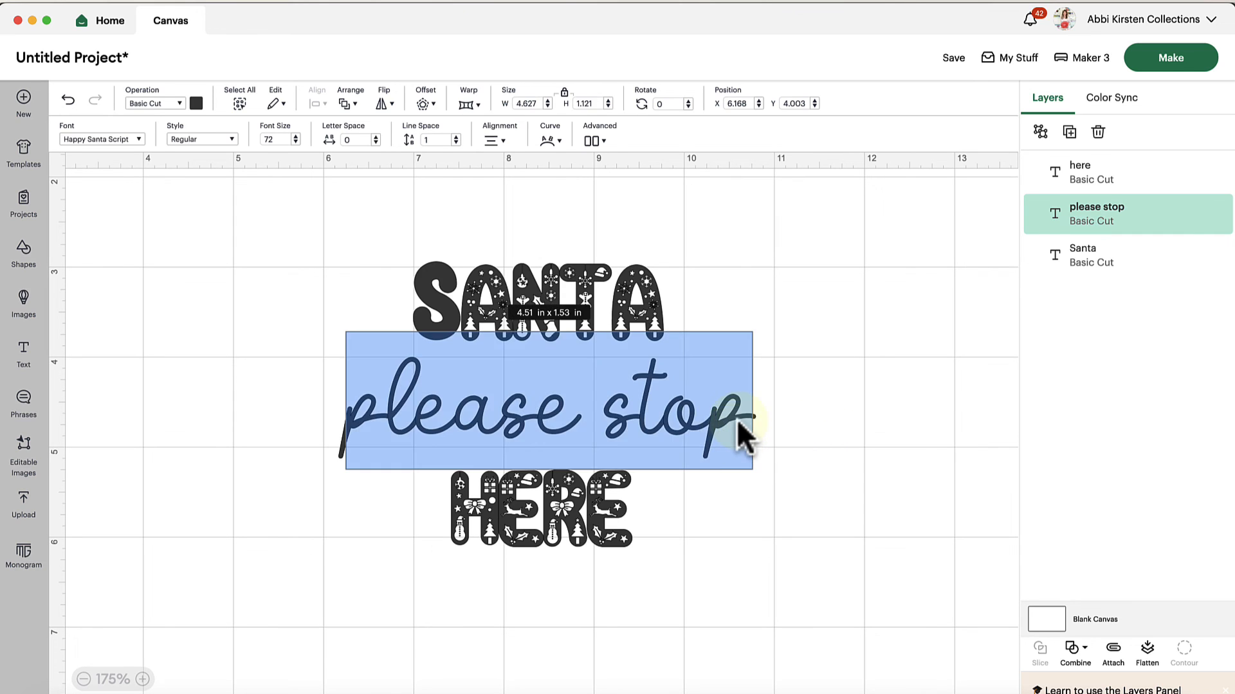
pyautogui.click(744, 412)
pyautogui.moveTo(745, 412); pyautogui.dragTo(726, 411)
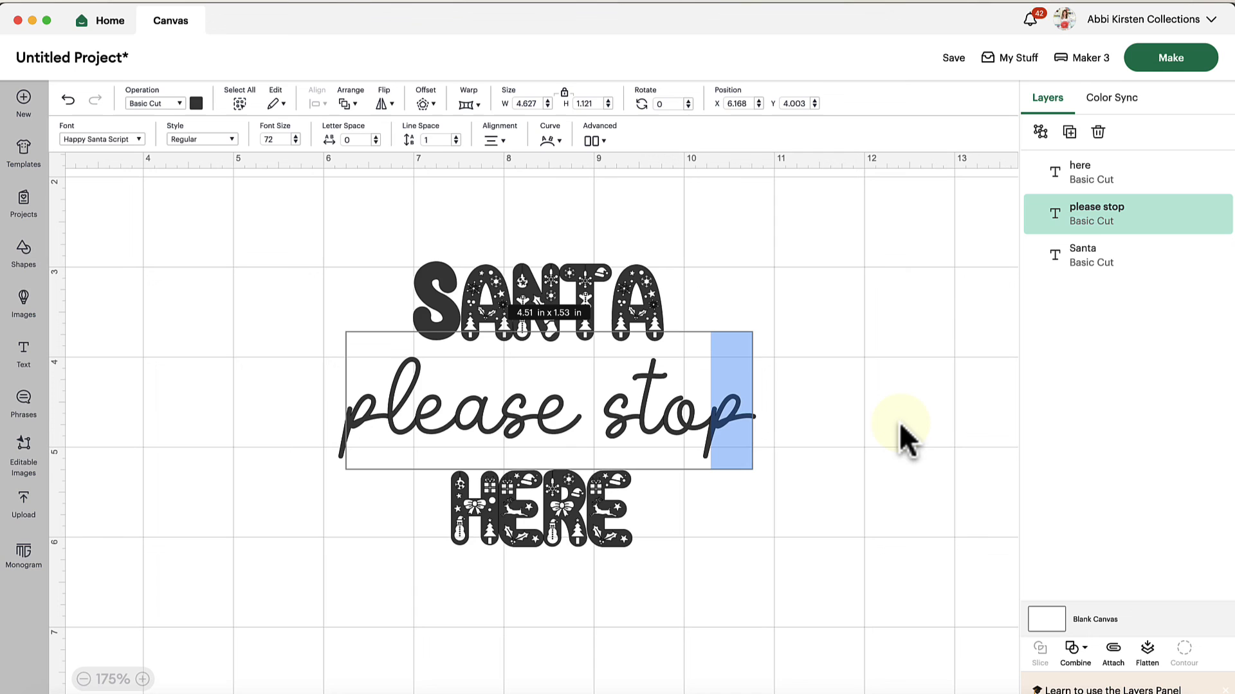
pyautogui.press('super+v')
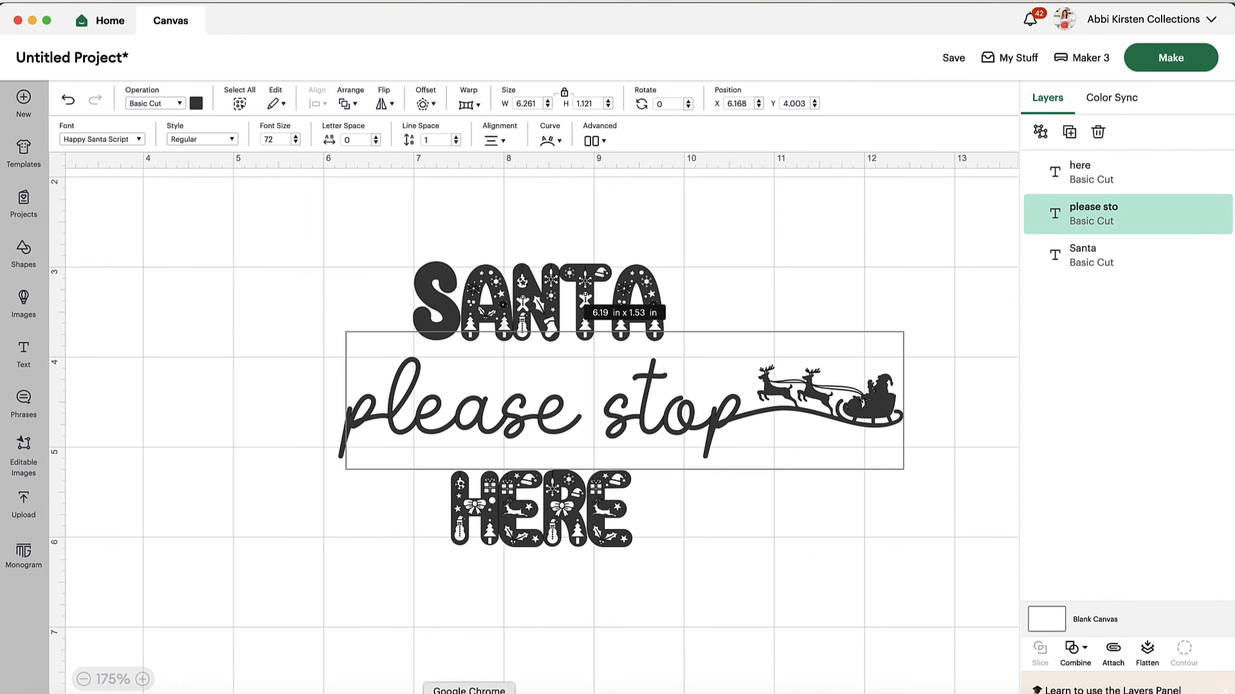
# Switch back to Fontcloud in Chrome and copy the lowercase p glyph that has the Santa sleigh before the letter
pyautogui.click(470, 690)
pyautogui.scroll(-4, 587, 624)
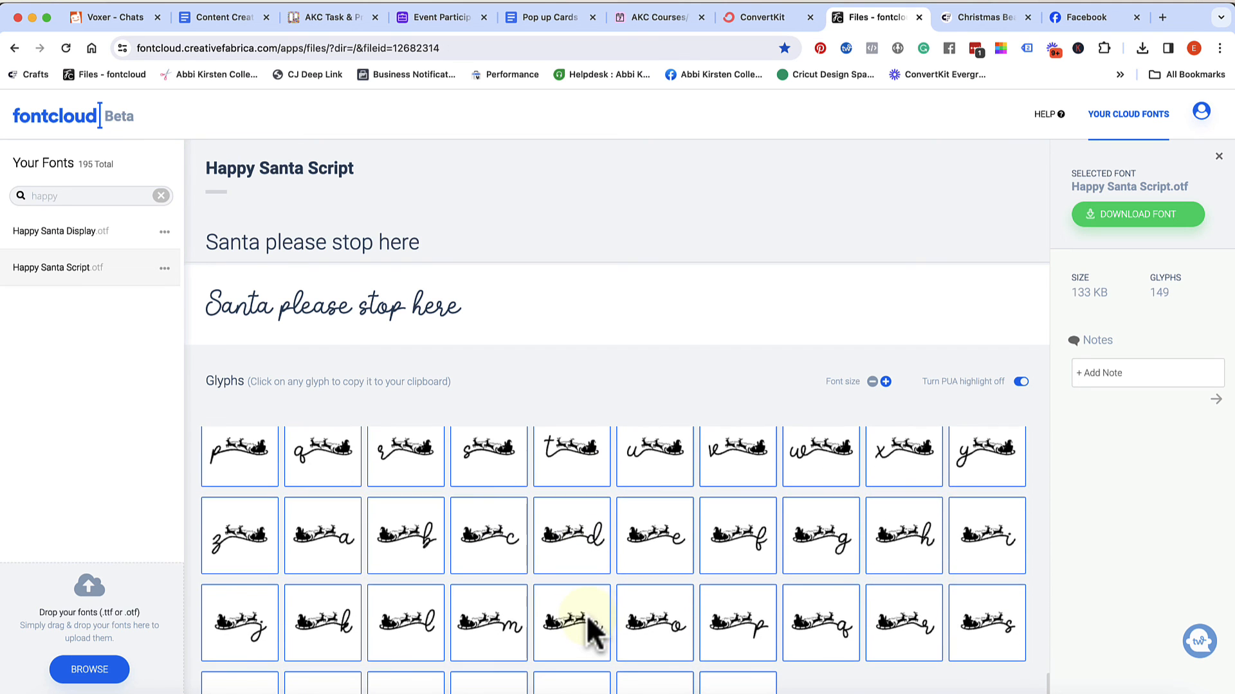
pyautogui.click(750, 630)
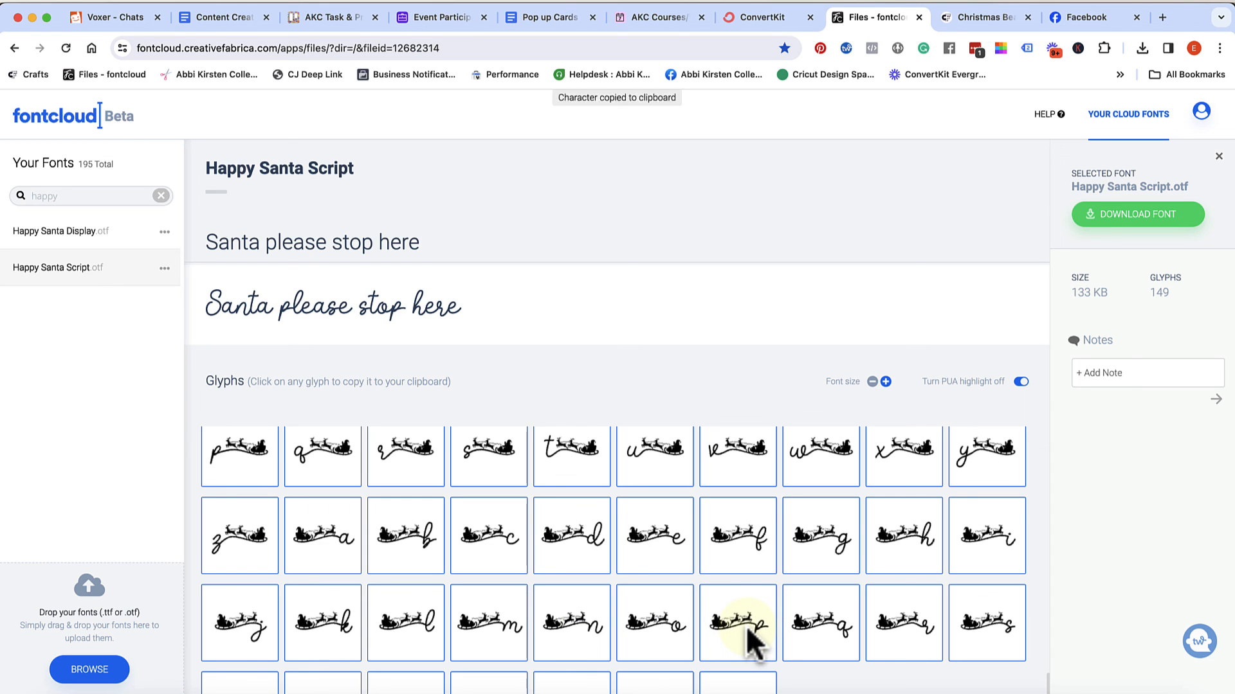
pyautogui.click(750, 630)
# In Cricut Design Space, replace the first p of "please stop" with the copied sleigh glyph and centre the line between SANTA and HERE
pyautogui.click(942, 692)
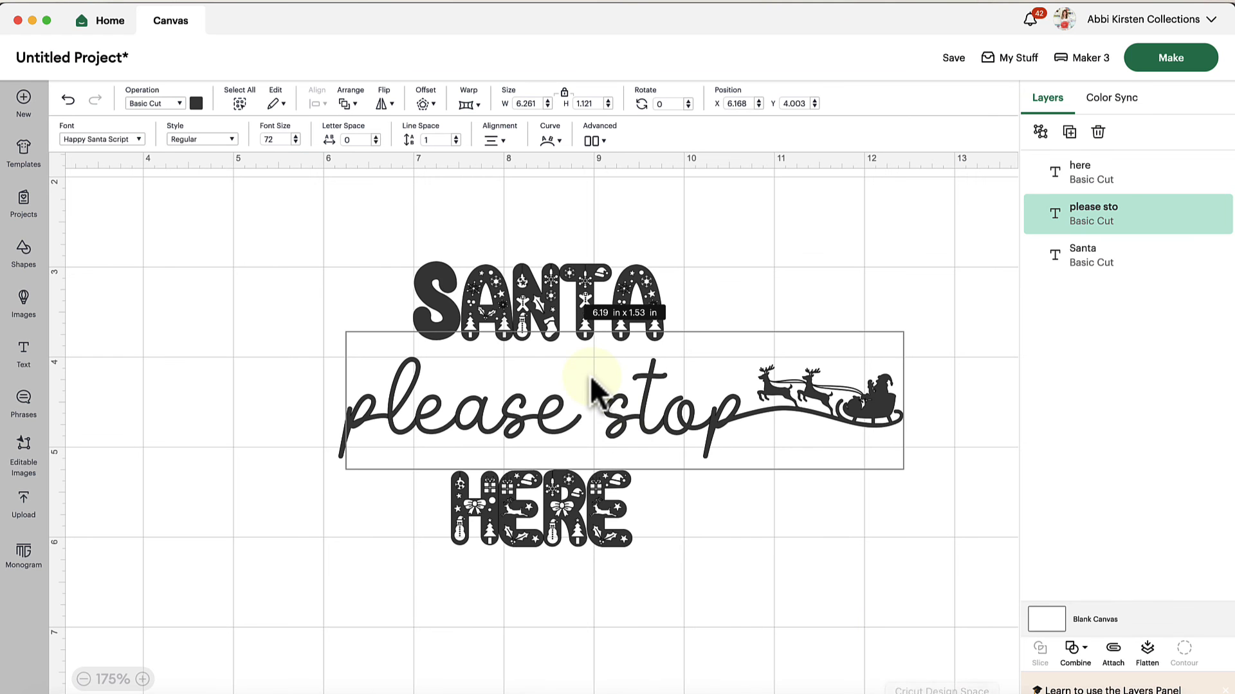
pyautogui.doubleClick(378, 418)
pyautogui.moveTo(377, 419)
pyautogui.mouseDown()
pyautogui.moveTo(360, 424)
pyautogui.moveTo(357, 406)
pyautogui.mouseUp()
pyautogui.click(355, 411)
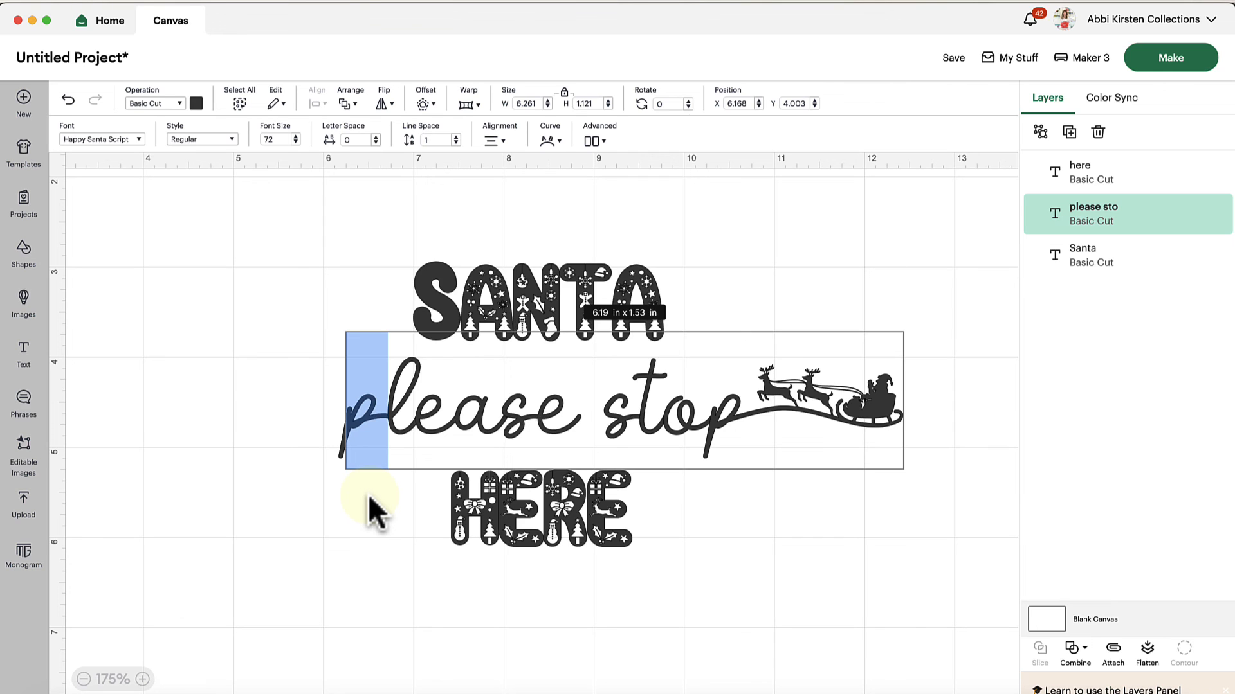
pyautogui.press('super+v')
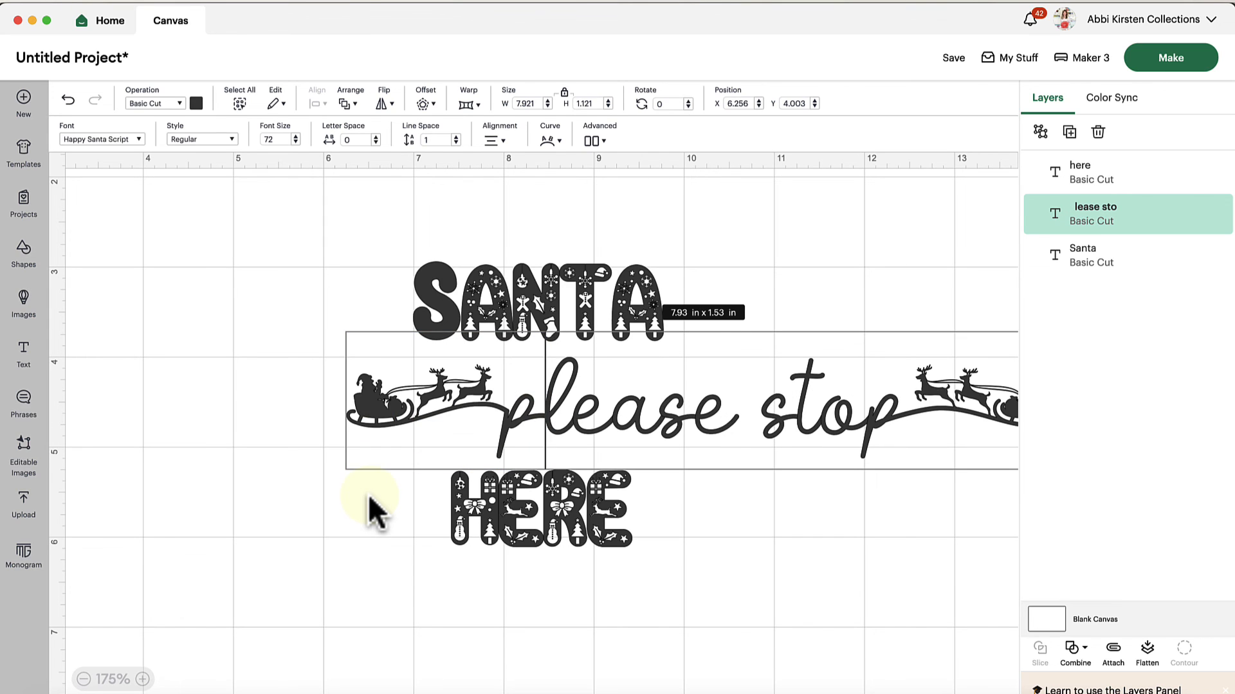
pyautogui.click(739, 490)
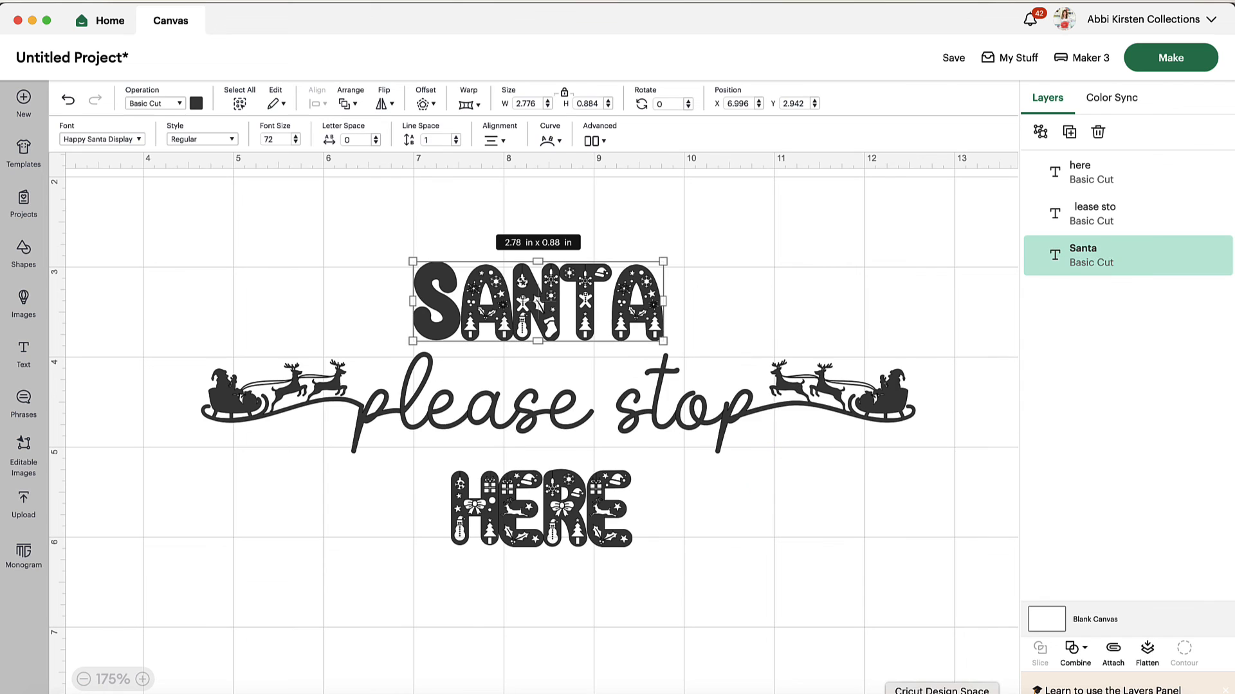
pyautogui.click(703, 538)
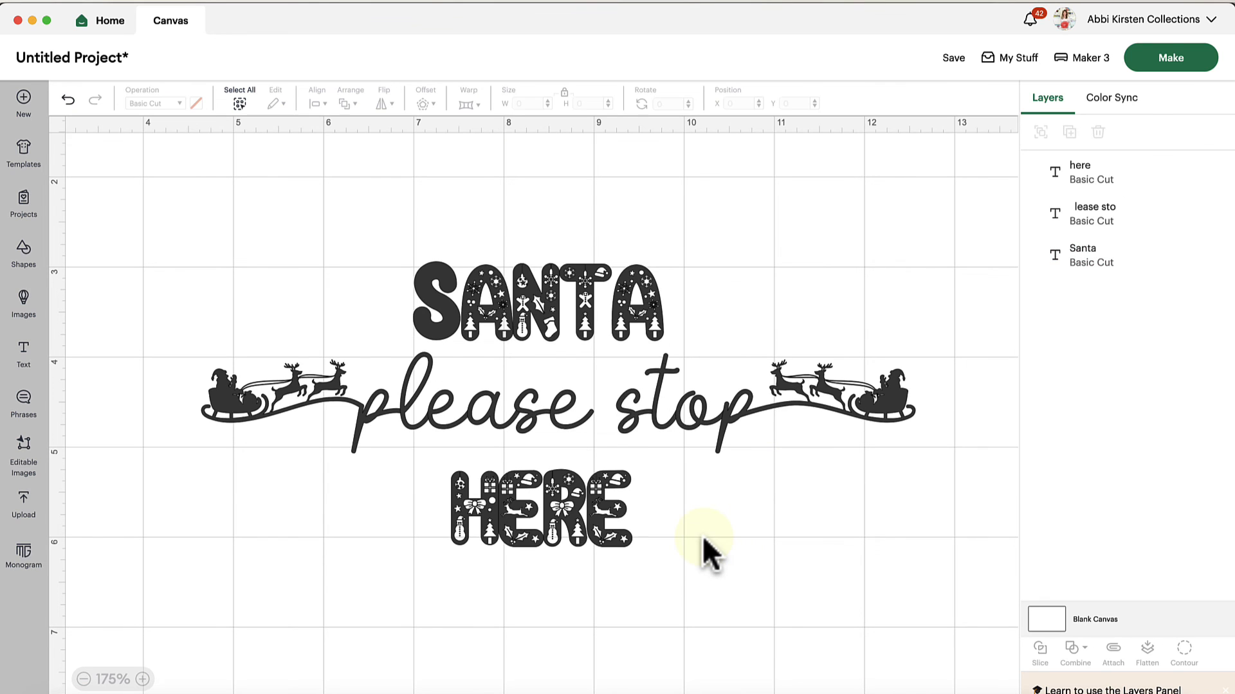